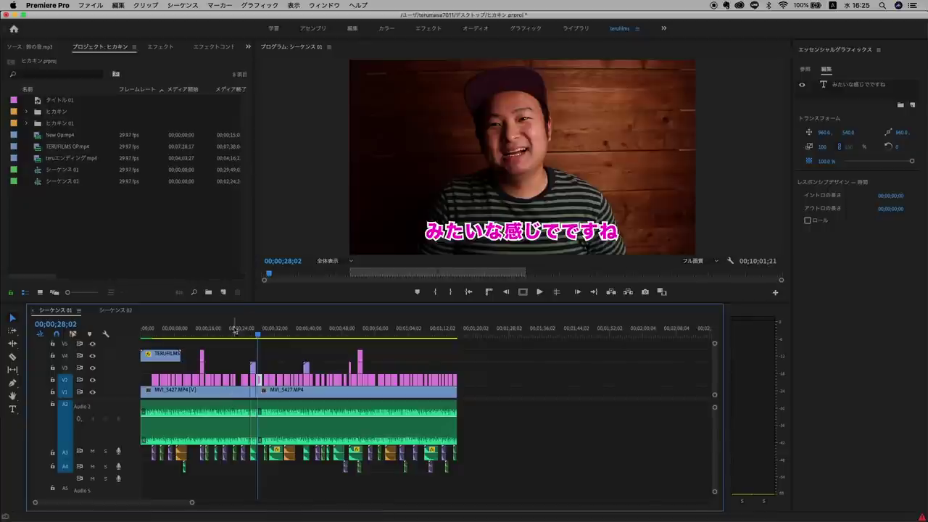
Return the Sequence 01 playhead to 00;00;00;00.
{"action": "key", "text": "Home"}
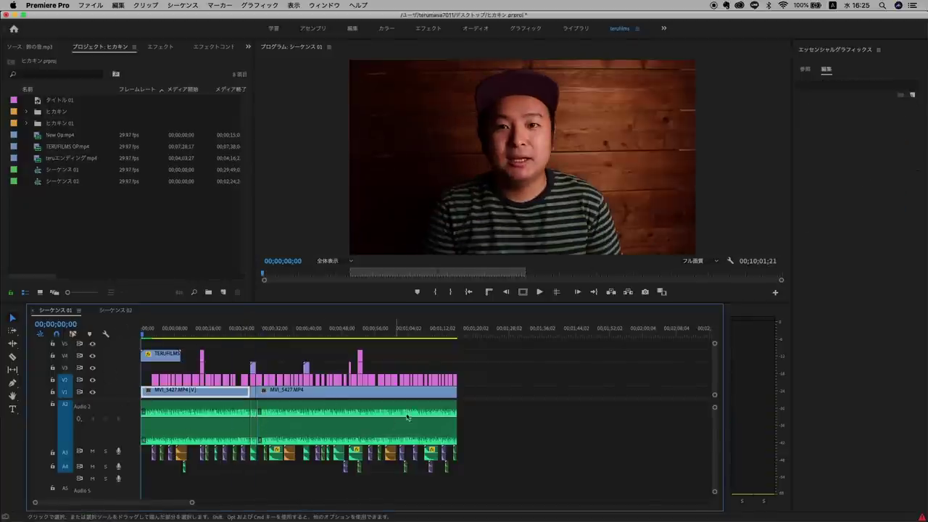
Preview the remote-control shot and its caption in Sequence 01.
{"action": "left_click", "coordinate": [481, 376]}
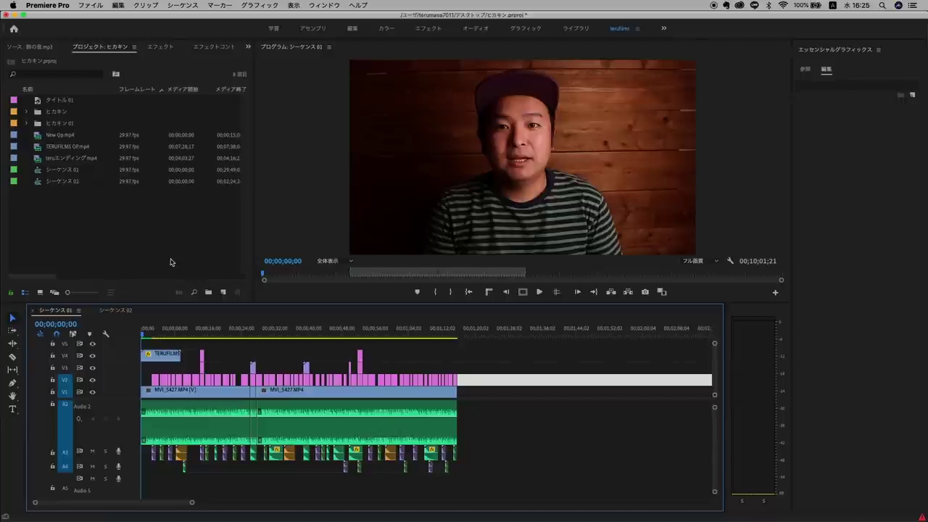
{"action": "left_click_drag", "start_coordinate": [217, 324], "coordinate": [254, 330]}
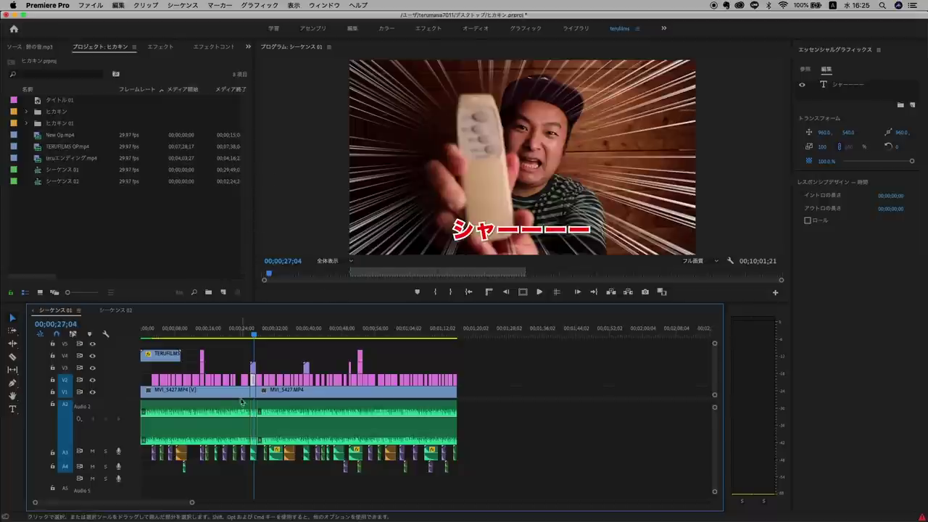
{"action": "left_click", "coordinate": [153, 330]}
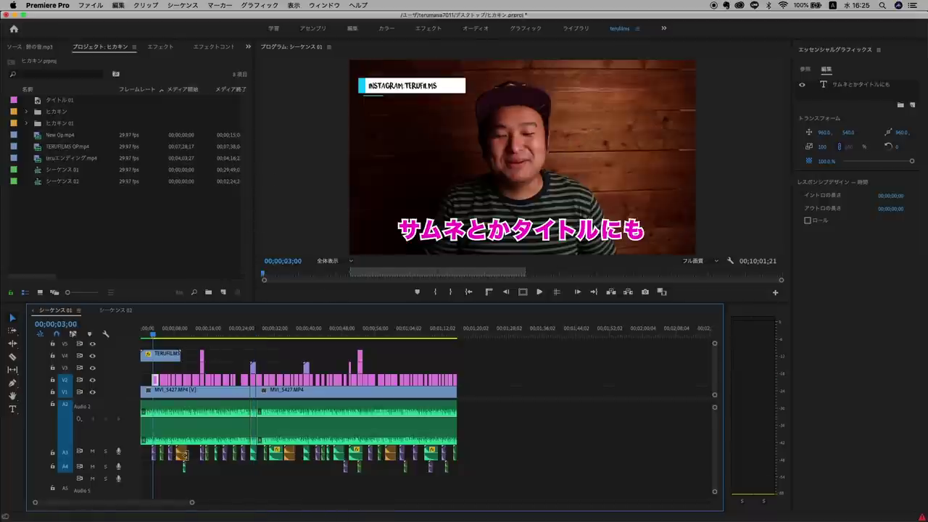
Zoom in on the opening seconds, check the first caption at 3;05, then switch to Sequence 02.
{"action": "left_click_drag", "start_coordinate": [191, 501], "coordinate": [74, 502]}
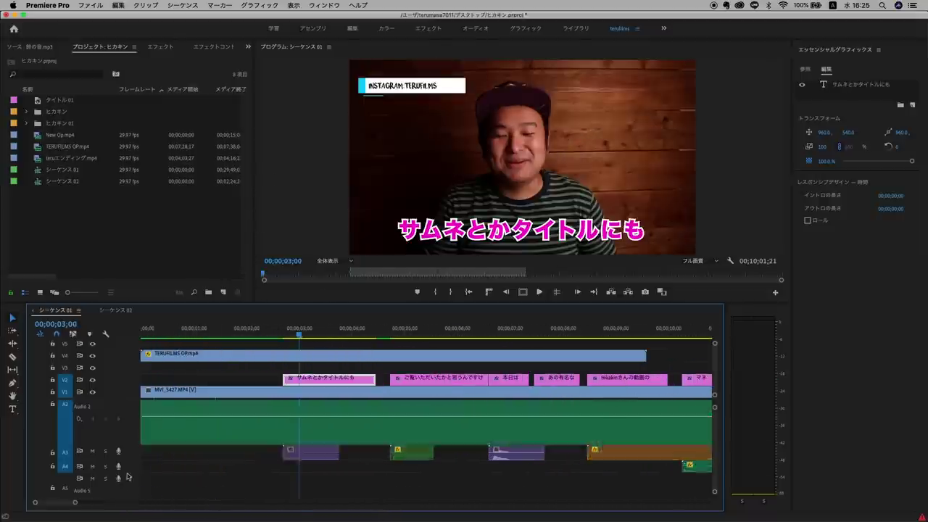
{"action": "left_click", "coordinate": [314, 331]}
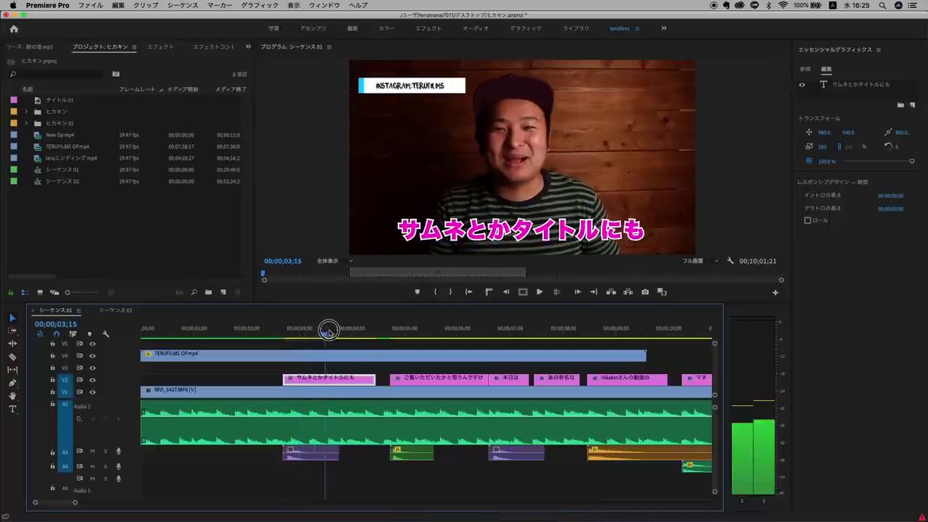
{"action": "left_click_drag", "start_coordinate": [314, 331], "coordinate": [307, 331]}
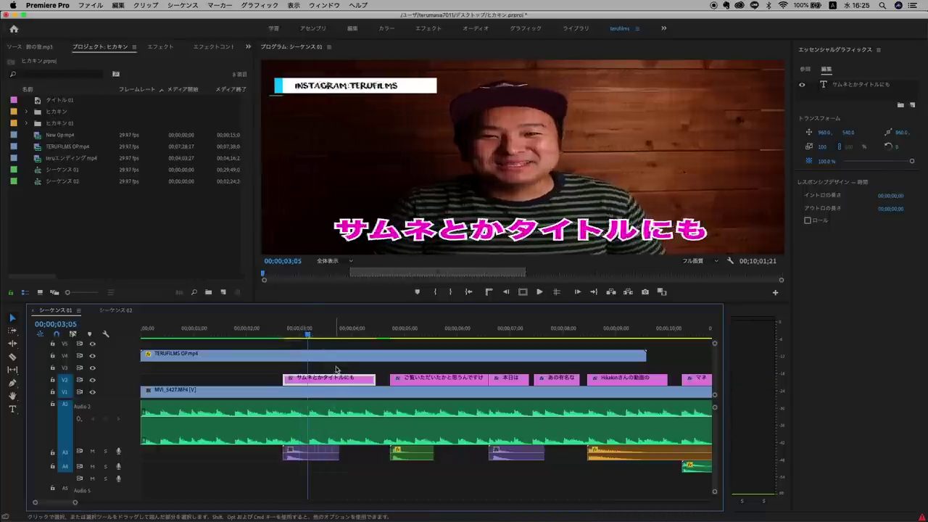
{"action": "left_click", "coordinate": [332, 367]}
{"action": "left_click", "coordinate": [120, 311]}
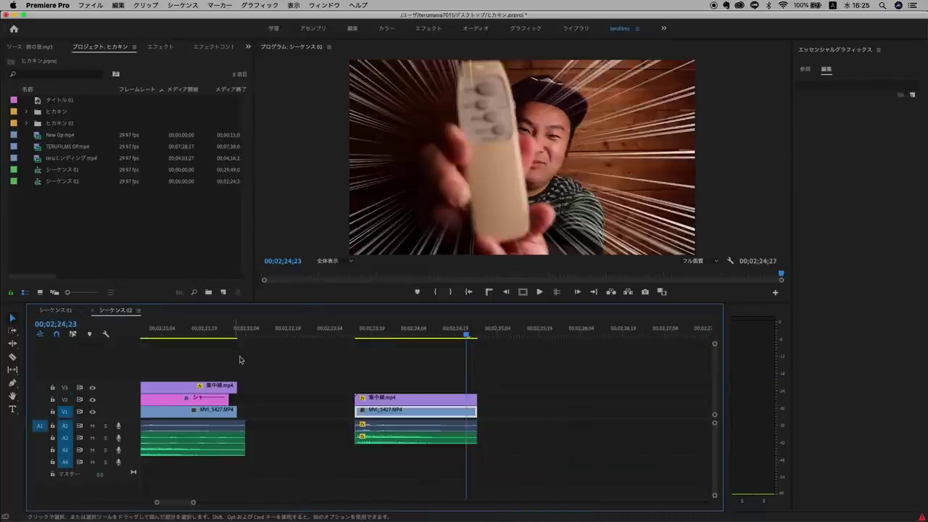
Clear Sequence 02 and place a new title in the frame reading こんにちは.
{"action": "key", "text": "super+z"}
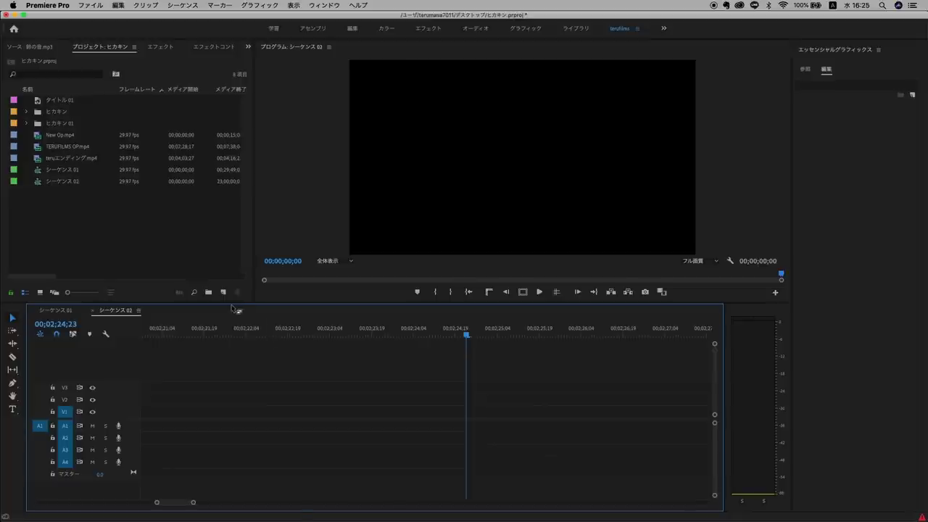
{"action": "left_click", "coordinate": [13, 411]}
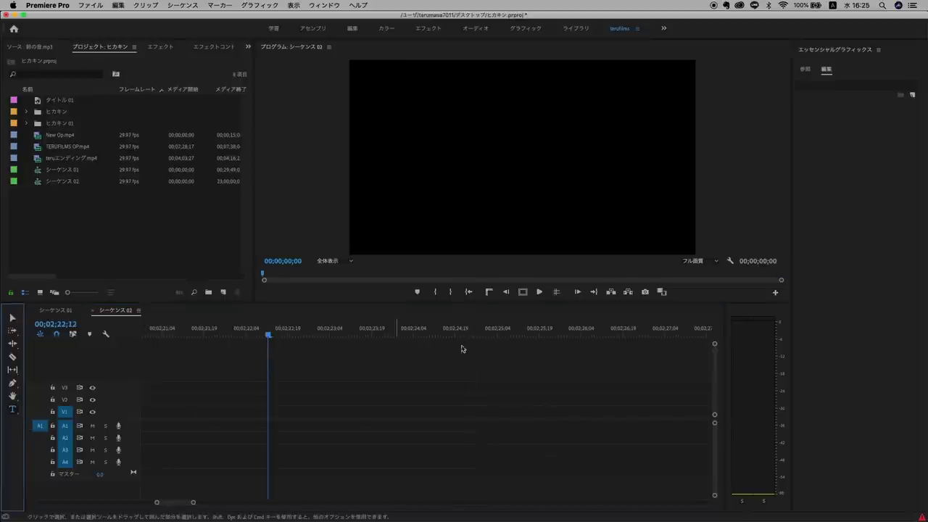
{"action": "left_click", "coordinate": [494, 181]}
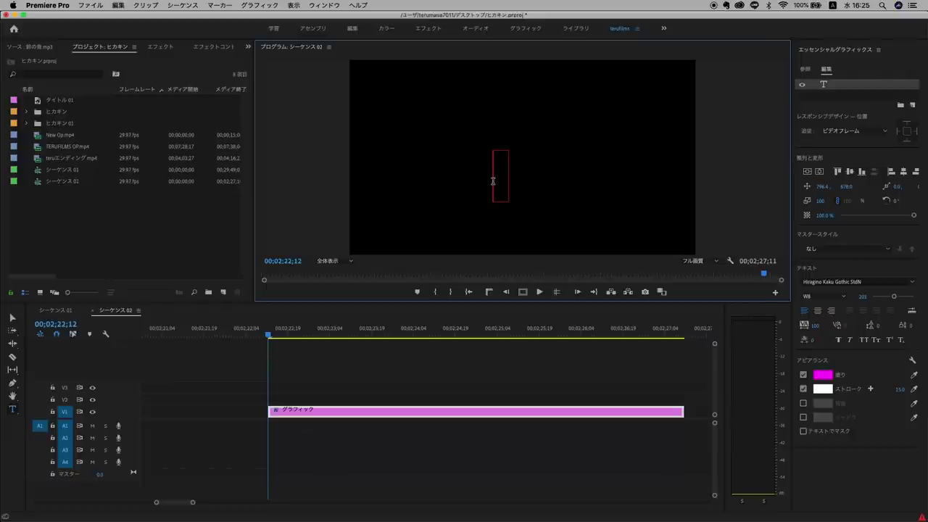
{"action": "type", "text": "konn"}
{"action": "key", "text": "BackSpace"}
{"action": "key", "text": "BackSpace"}
{"action": "key", "text": "BackSpace"}
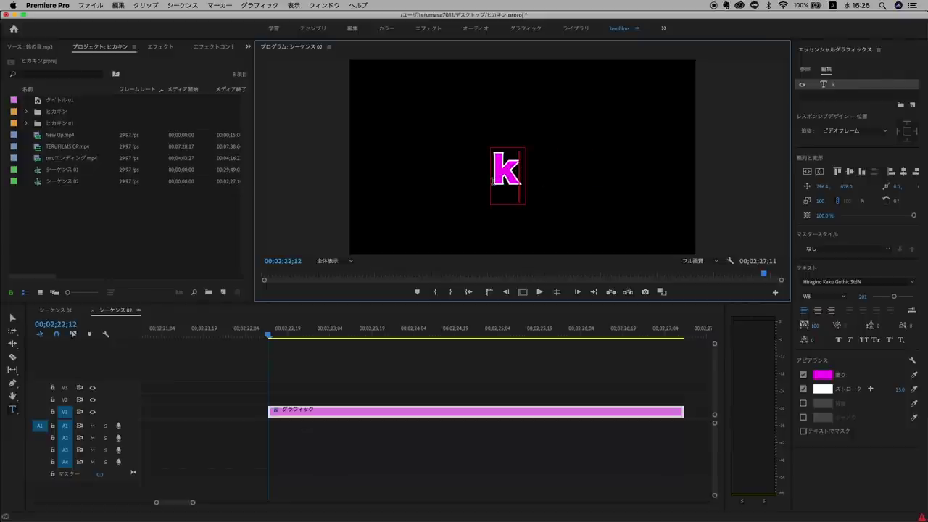
{"action": "type", "text": "コンにちは"}
Centre the title horizontally and vertically, re-enter the text as こんにちは, and bring up the font list.
{"action": "left_click", "coordinate": [819, 171]}
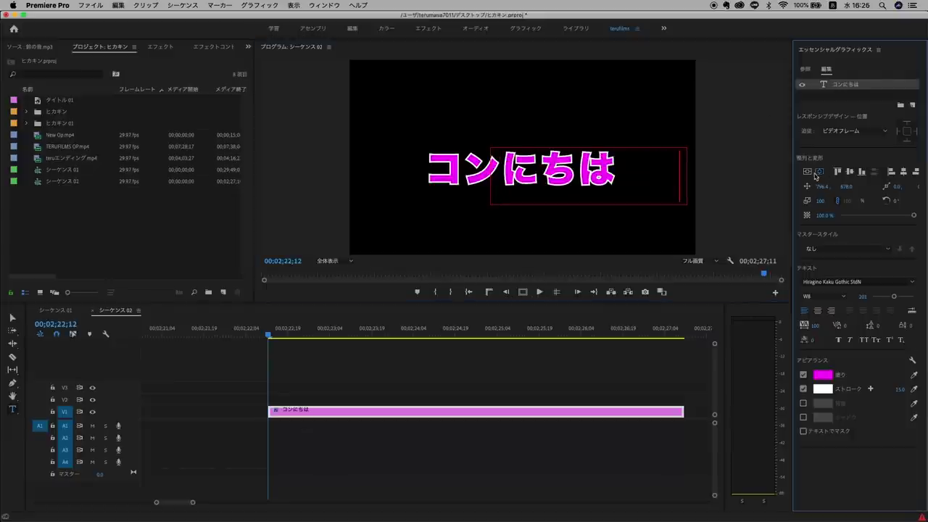
{"action": "left_click", "coordinate": [806, 171]}
{"action": "triple_click", "coordinate": [484, 155]}
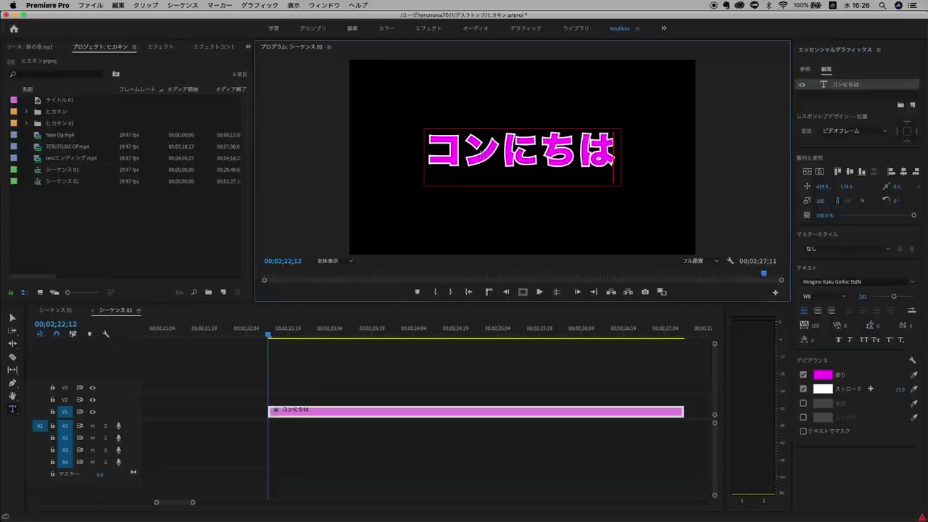
{"action": "type", "text": "kon"}
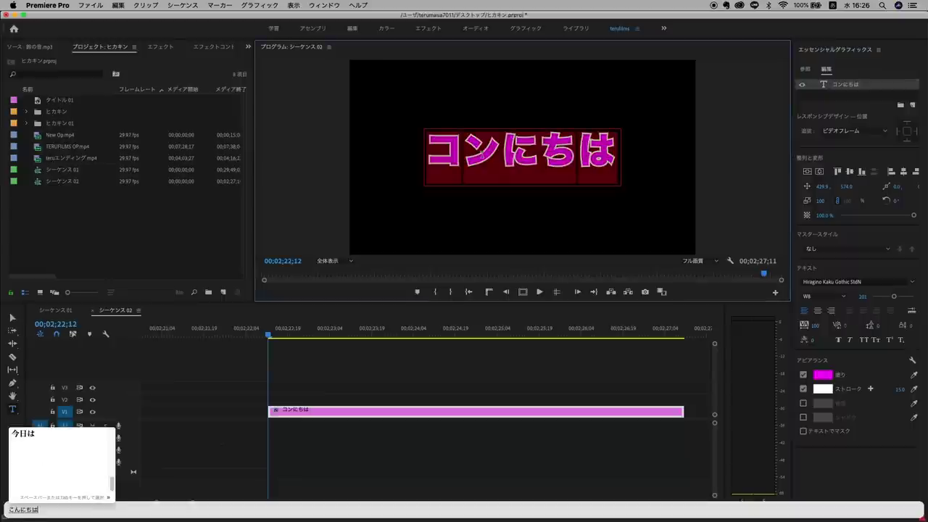
{"action": "key", "text": "Return"}
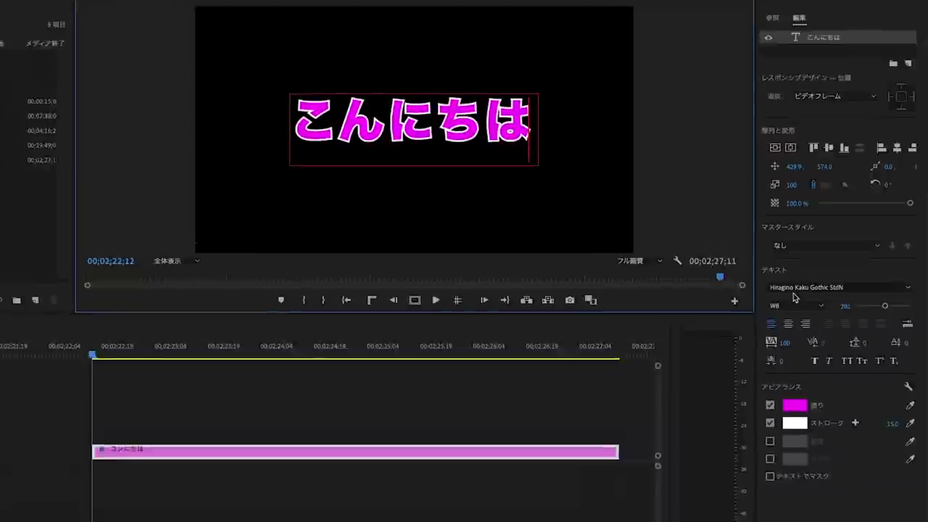
{"action": "left_click", "coordinate": [817, 282]}
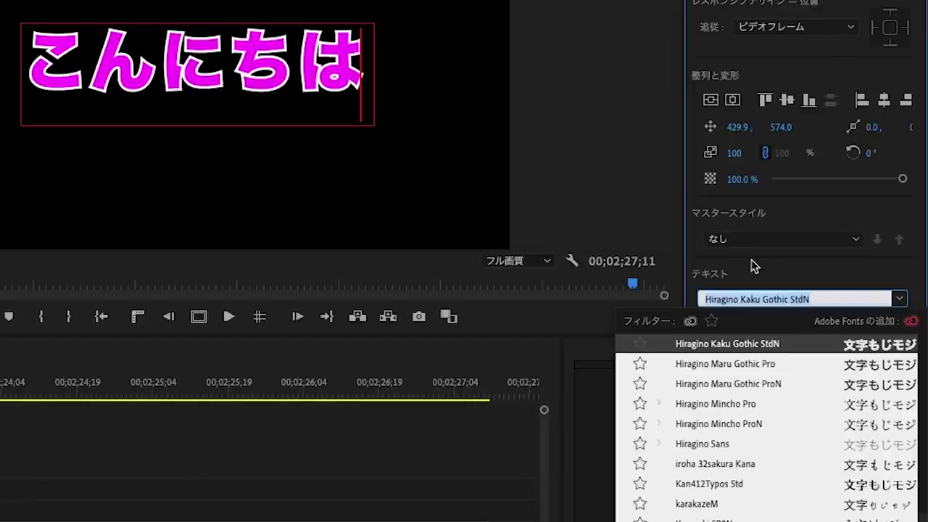
{"action": "left_click", "coordinate": [758, 278]}
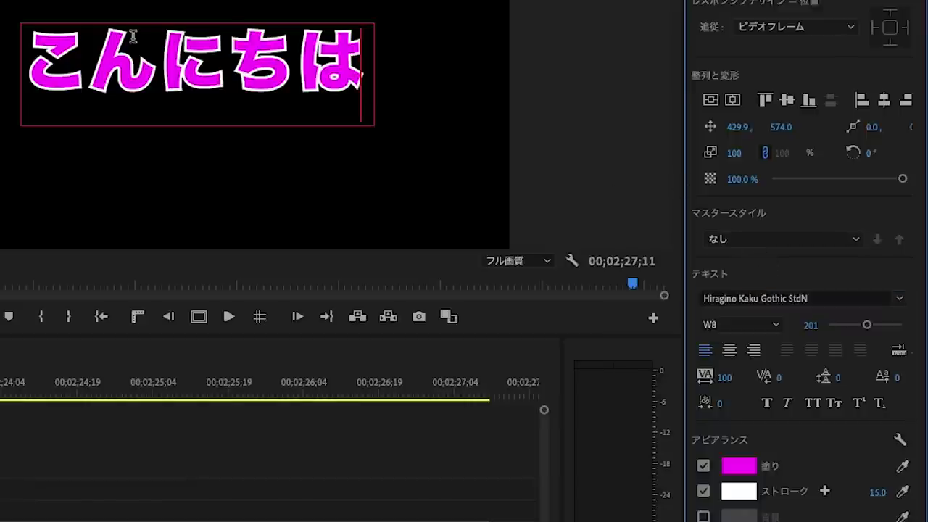
{"action": "key", "text": "ctrl+a"}
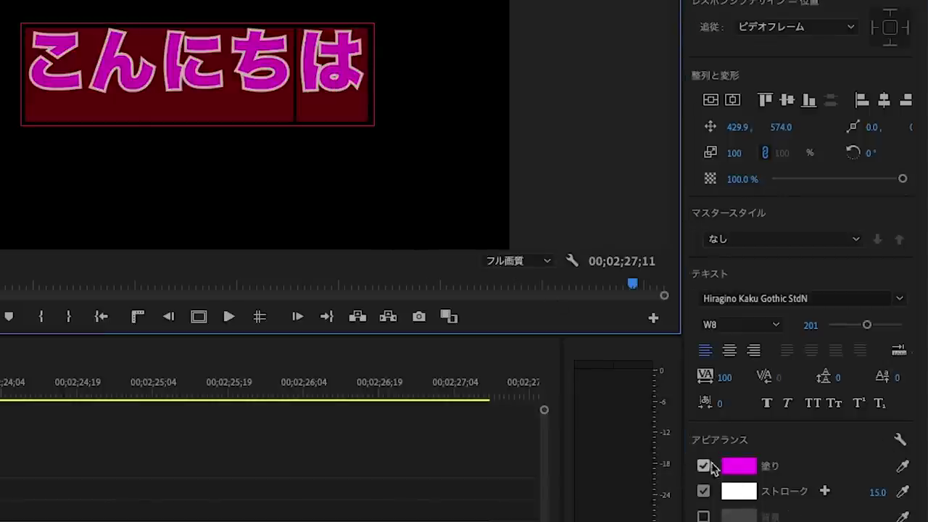
{"action": "left_click", "coordinate": [703, 491]}
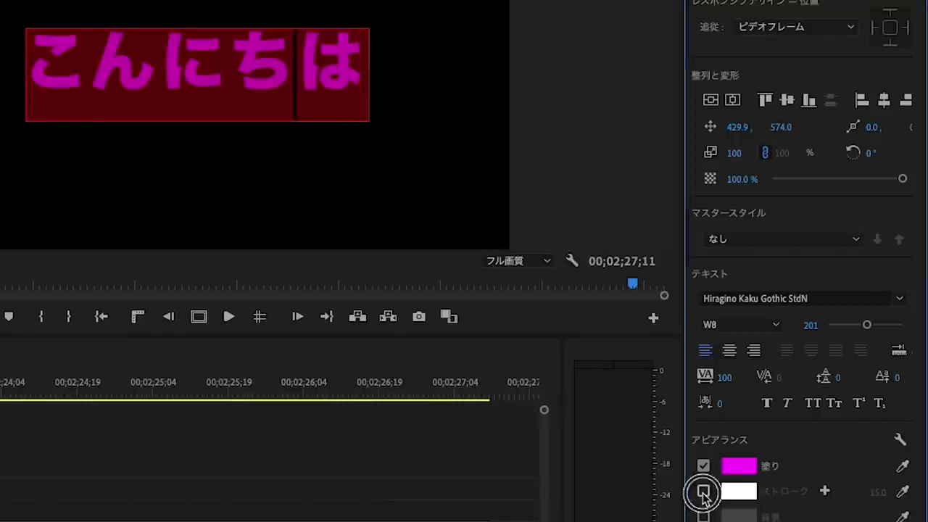
{"action": "left_click", "coordinate": [703, 493]}
{"action": "left_click", "coordinate": [347, 87]}
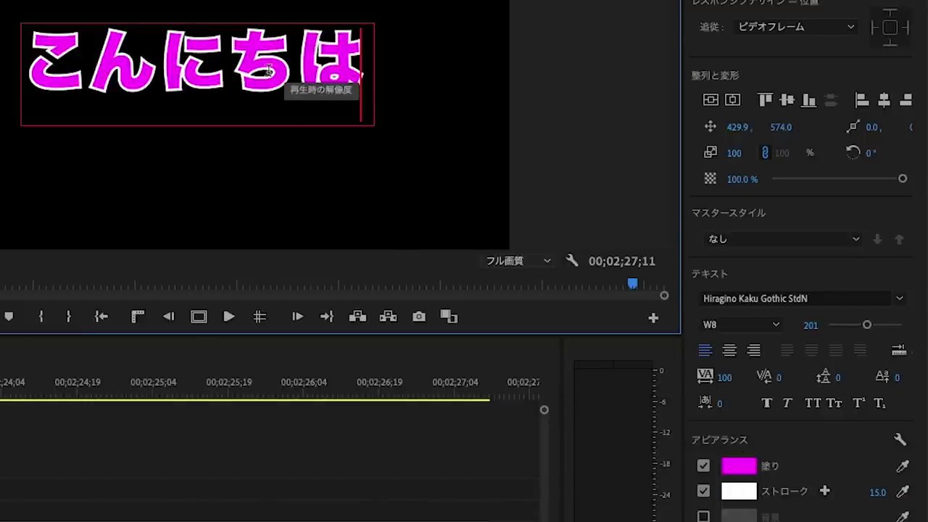
{"action": "key", "text": "ctrl+a"}
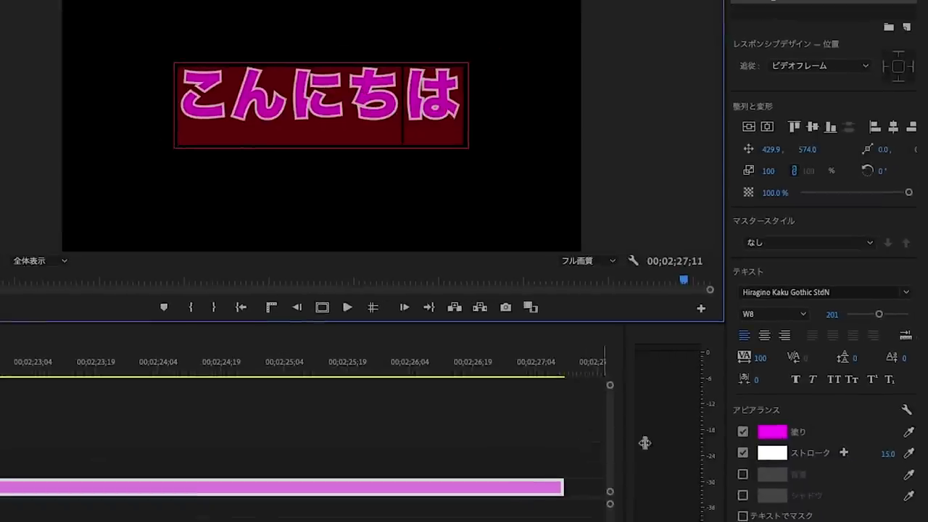
{"action": "left_click", "coordinate": [772, 433]}
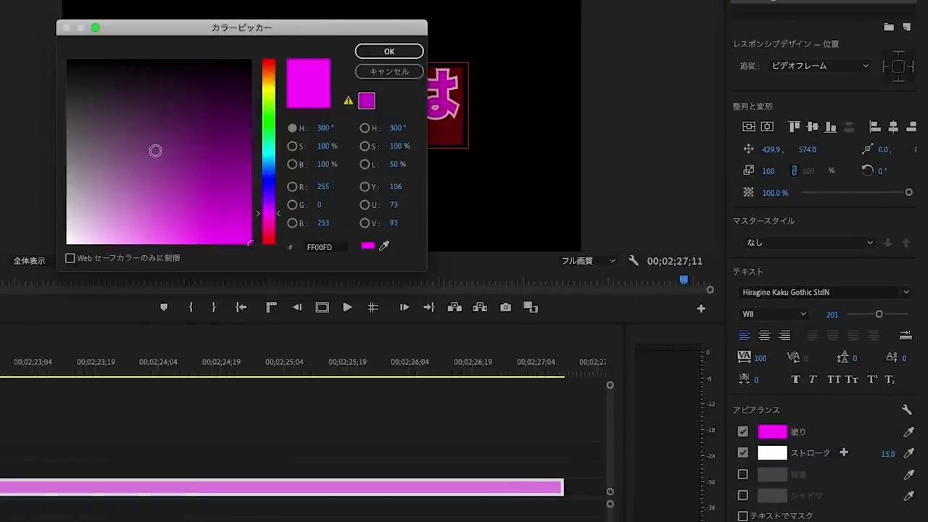
Try several fill hues for the title and apply a violet fill.
{"action": "left_click", "coordinate": [155, 150]}
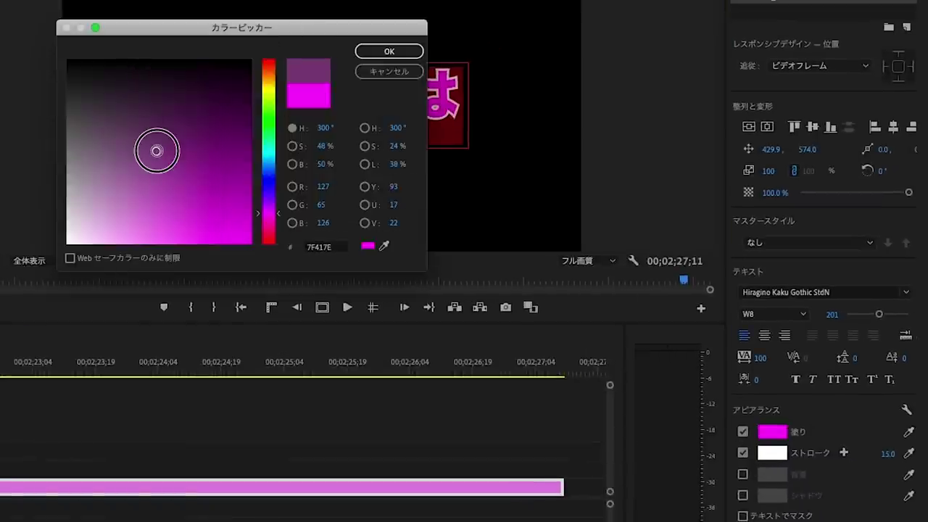
{"action": "left_click_drag", "start_coordinate": [155, 151], "coordinate": [337, 301]}
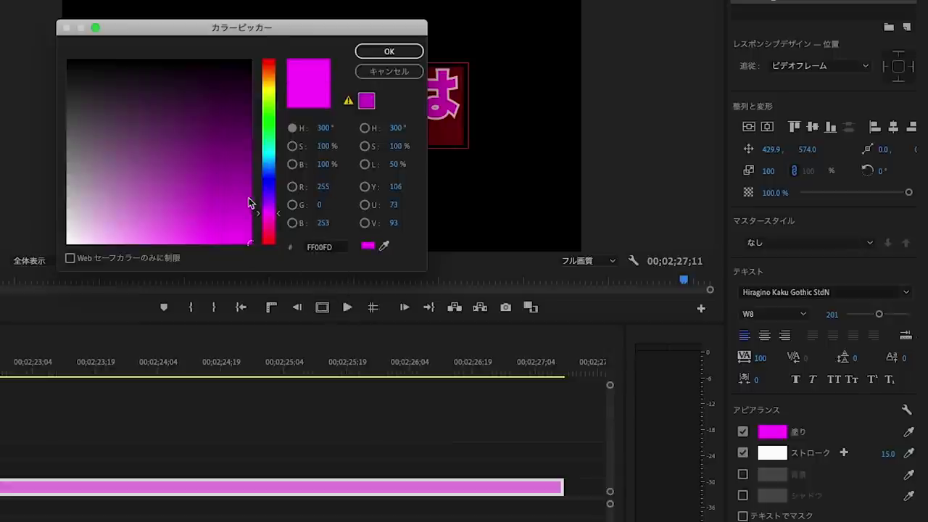
{"action": "left_click_drag", "start_coordinate": [270, 108], "coordinate": [264, 148]}
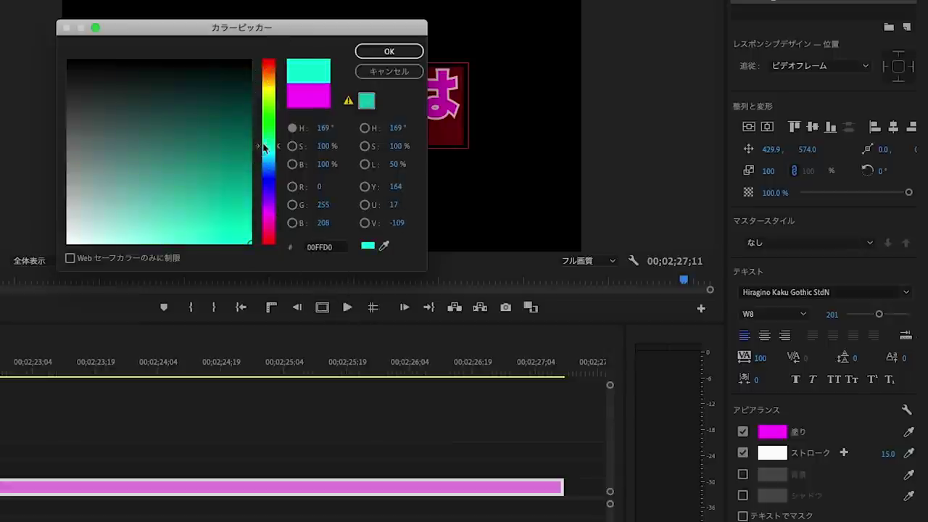
{"action": "left_click_drag", "start_coordinate": [281, 148], "coordinate": [281, 213]}
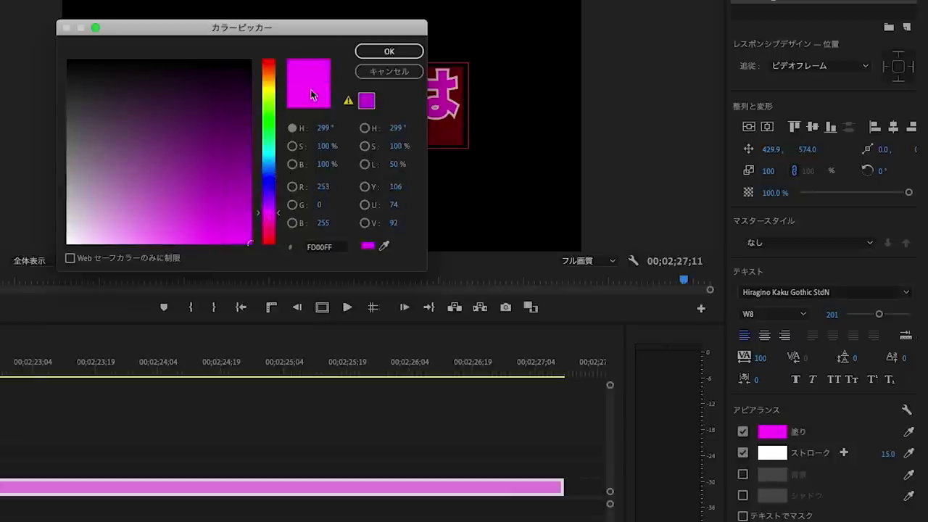
{"action": "left_click", "coordinate": [269, 129]}
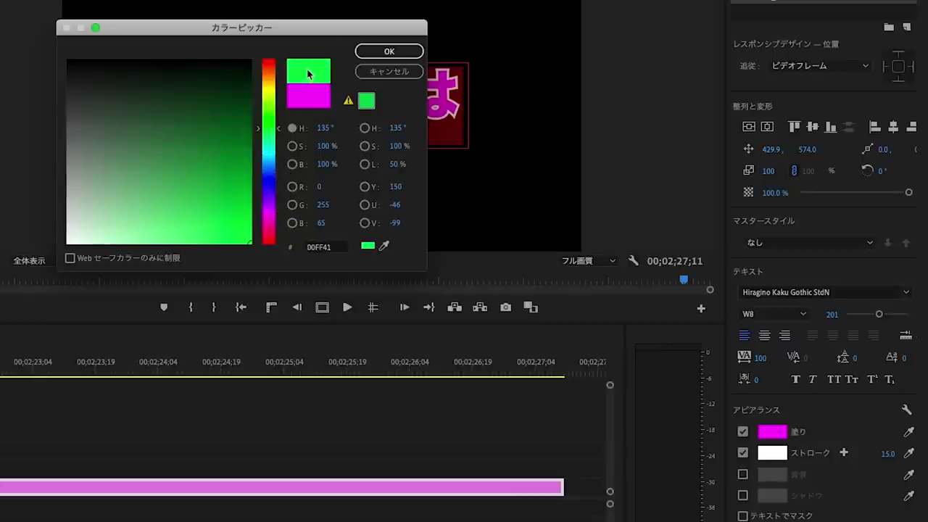
{"action": "left_click_drag", "start_coordinate": [269, 129], "coordinate": [274, 202]}
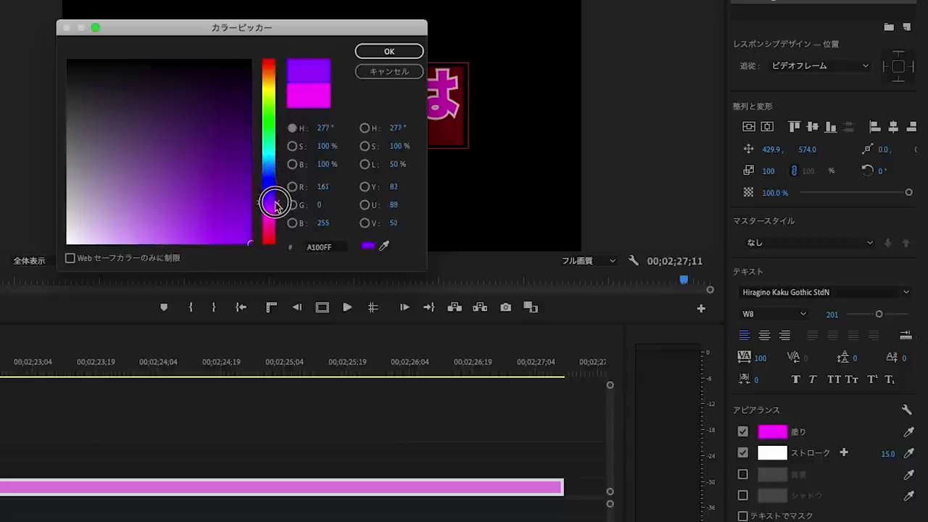
{"action": "left_click_drag", "start_coordinate": [274, 202], "coordinate": [277, 210]}
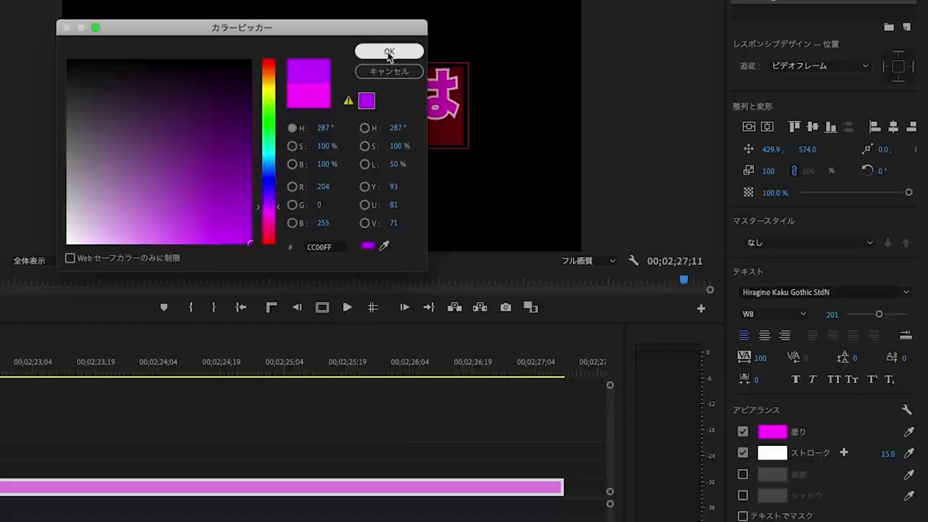
{"action": "left_click", "coordinate": [390, 51]}
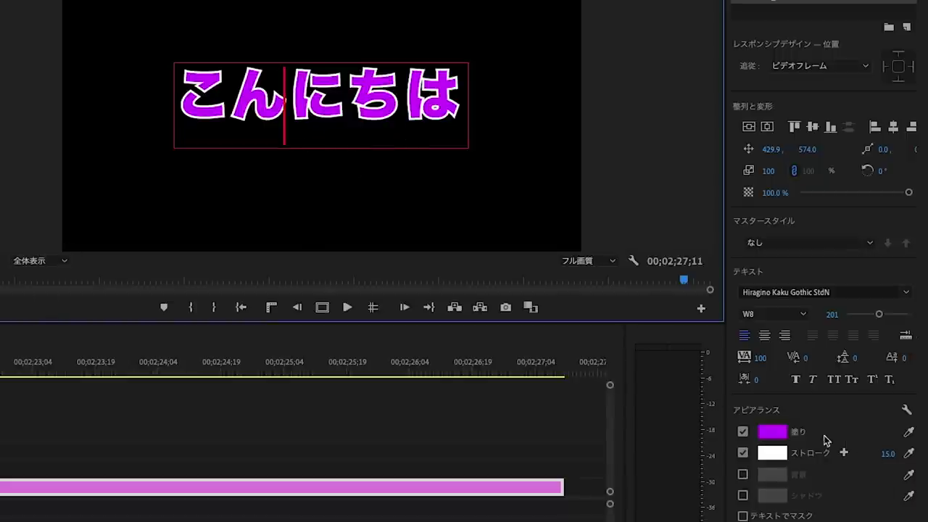
Select all the title text and change its fill to a brighter magenta.
{"action": "key", "text": "ctrl+a"}
{"action": "left_click", "coordinate": [772, 432]}
{"action": "left_click", "coordinate": [274, 208]}
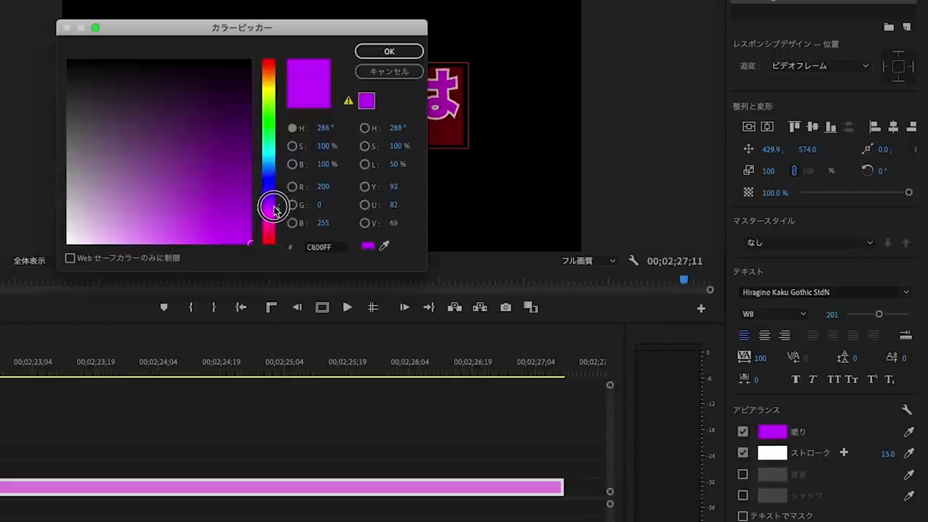
{"action": "left_click_drag", "start_coordinate": [274, 208], "coordinate": [273, 214]}
{"action": "left_click", "coordinate": [389, 51]}
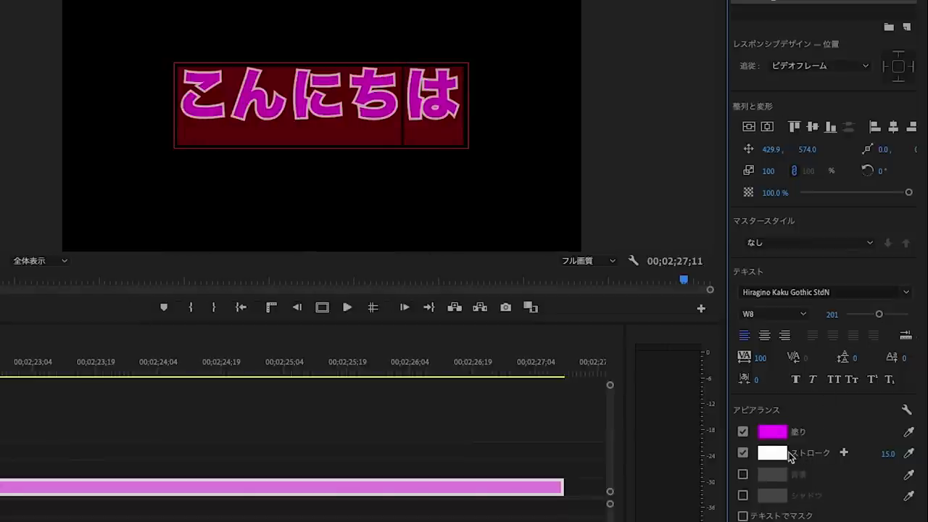
{"action": "left_click", "coordinate": [743, 453]}
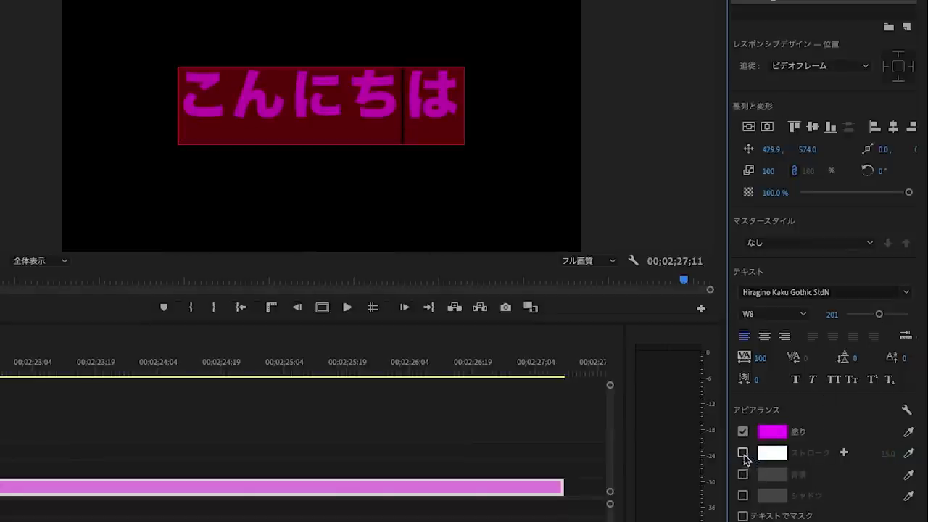
{"action": "left_click", "coordinate": [743, 455]}
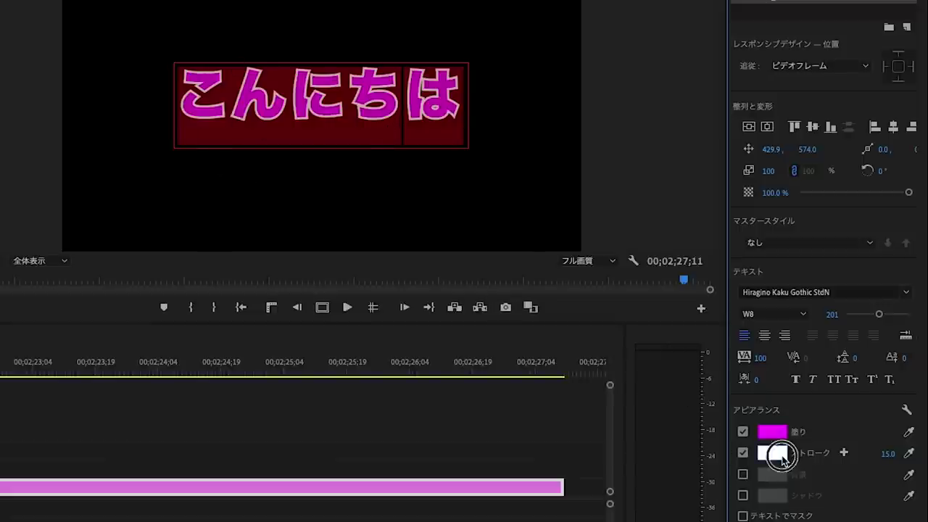
{"action": "left_click", "coordinate": [773, 454]}
{"action": "mouse_move", "coordinate": [171, 92]}
{"action": "left_mouse_down"}
{"action": "mouse_move", "coordinate": [103, 217]}
{"action": "mouse_move", "coordinate": [10, 270]}
{"action": "left_mouse_up"}
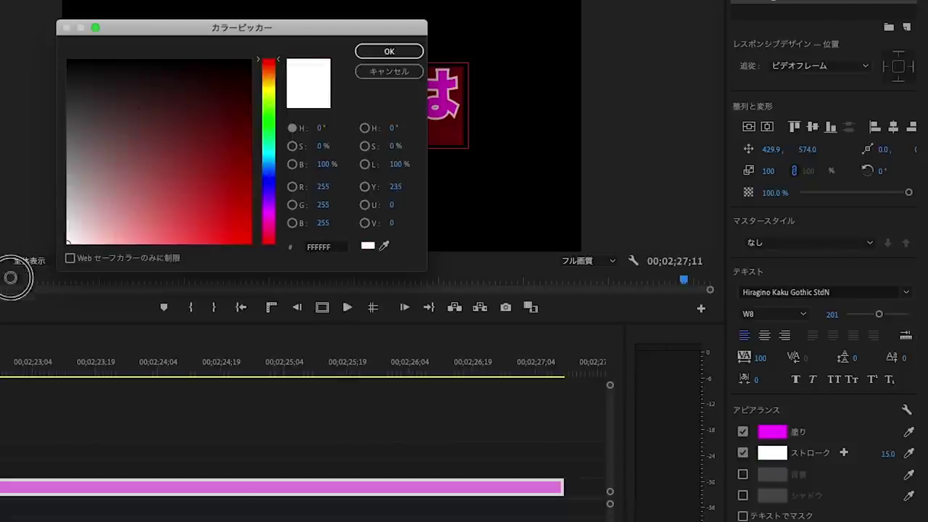
{"action": "left_click", "coordinate": [167, 142]}
{"action": "left_click_drag", "start_coordinate": [162, 149], "coordinate": [37, 210]}
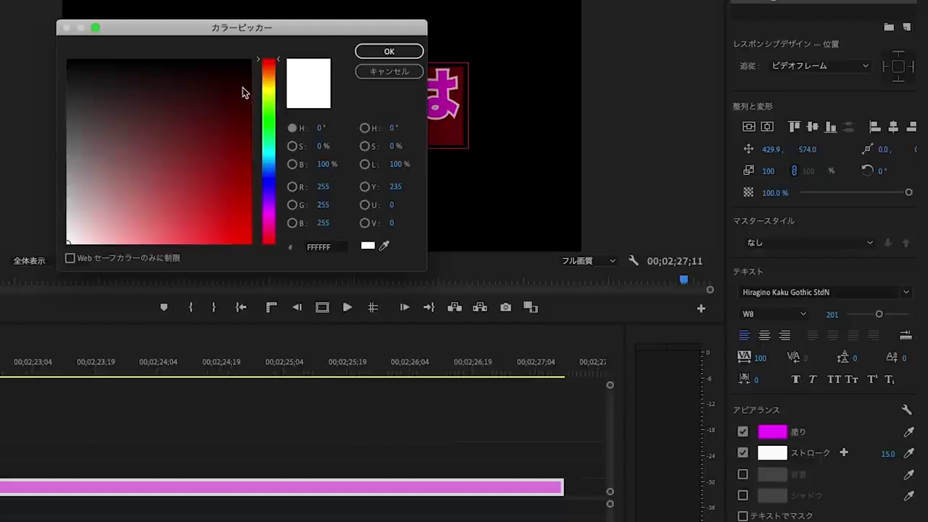
{"action": "left_click", "coordinate": [386, 53]}
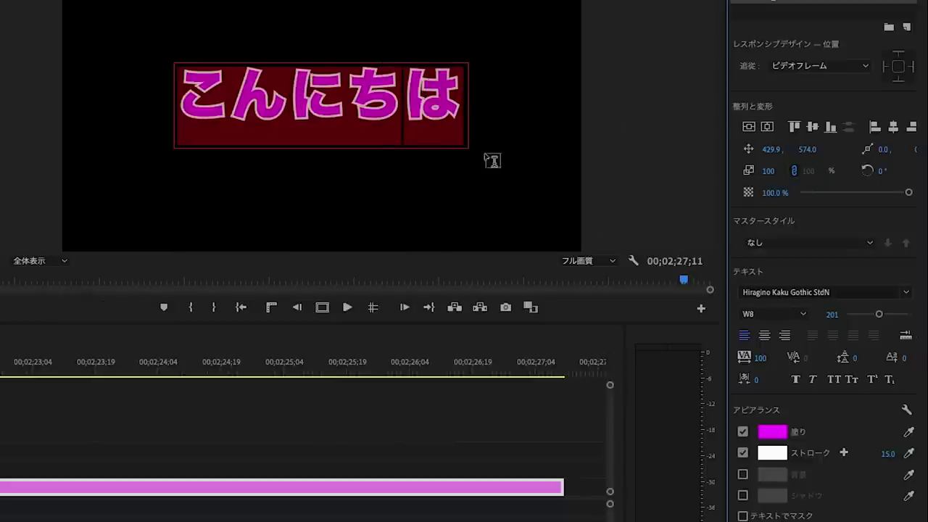
{"action": "left_click", "coordinate": [888, 456]}
Keep the stroke width at 15.0 and set the title's font size to 100.
{"action": "type", "text": "1"}
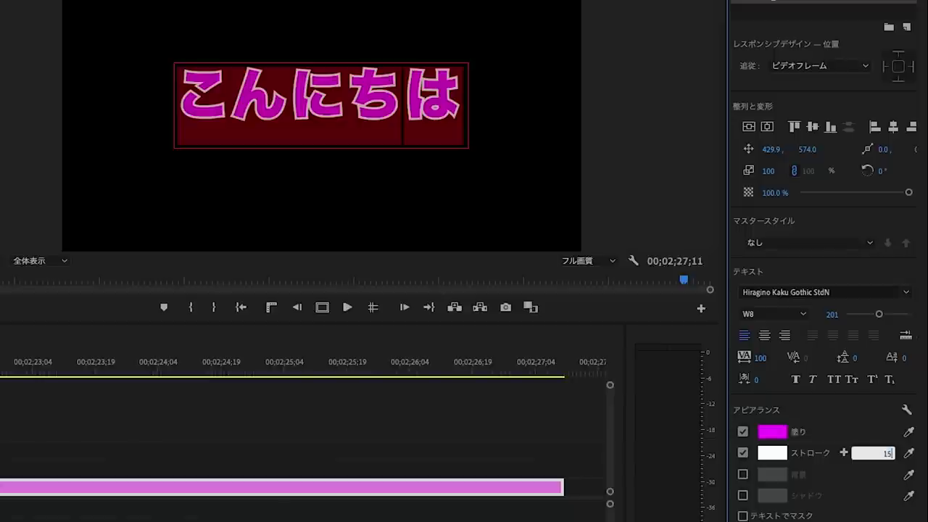
{"action": "key", "text": "Return"}
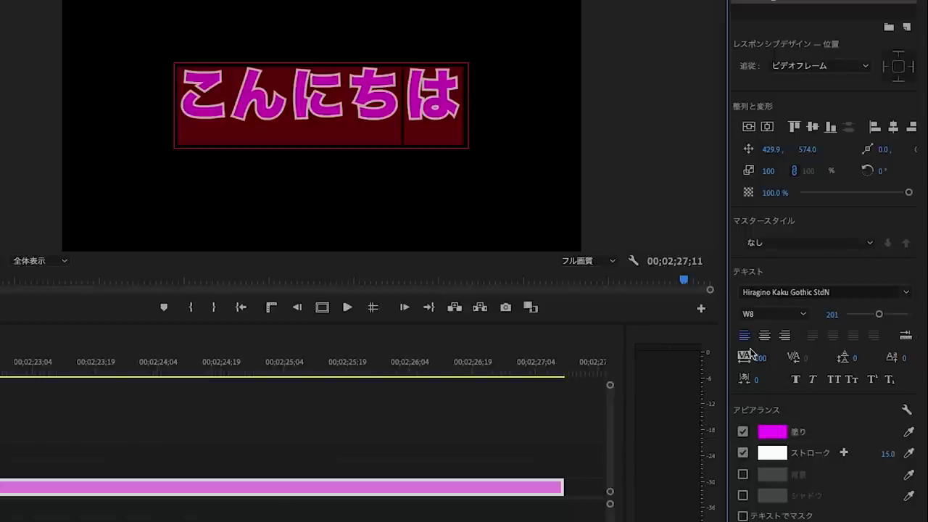
{"action": "left_click", "coordinate": [343, 136]}
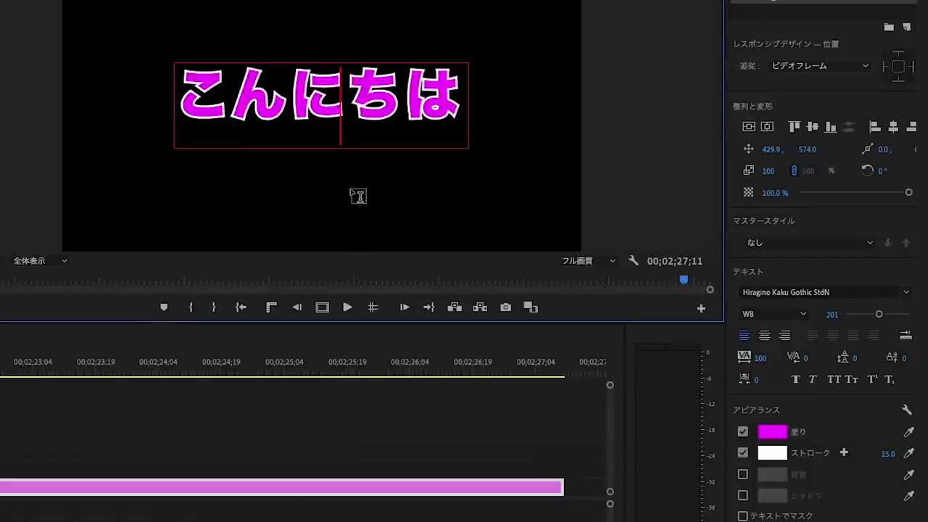
{"action": "key", "text": "ctrl+a"}
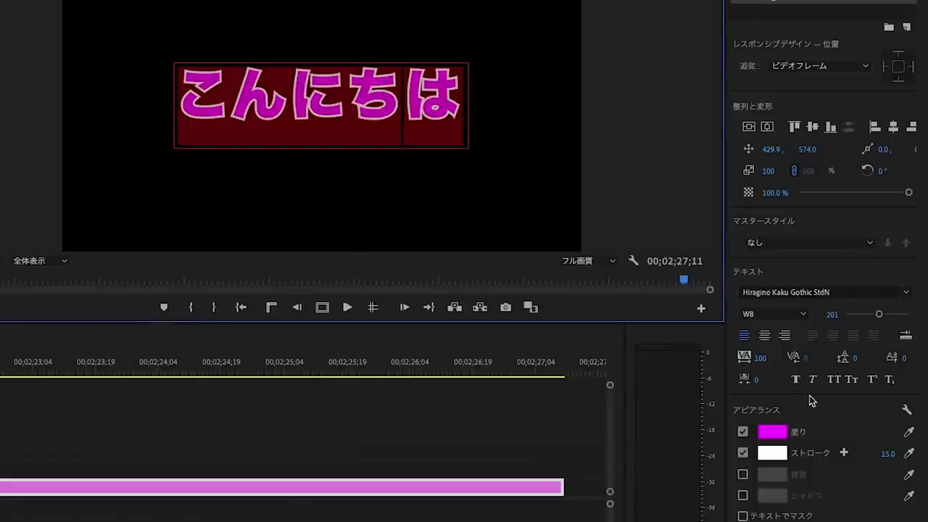
{"action": "left_click", "coordinate": [828, 314]}
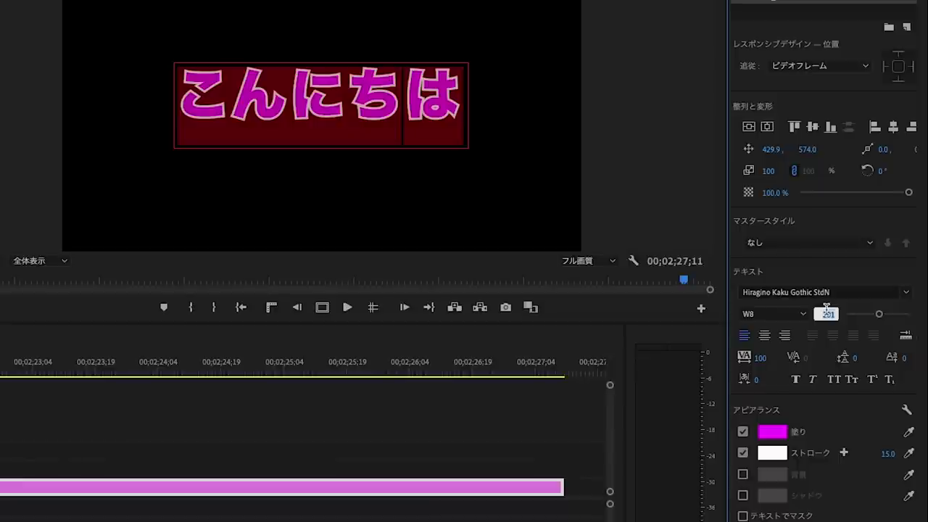
{"action": "type", "text": "100"}
{"action": "key", "text": "Return"}
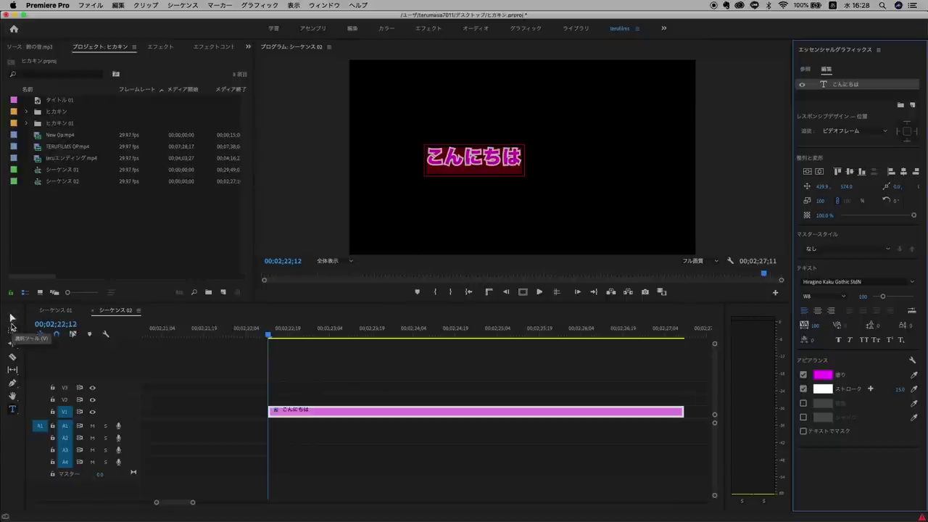
With the Selection tool, drag the こんにちは title down near the bottom of the frame.
{"action": "left_click", "coordinate": [11, 324]}
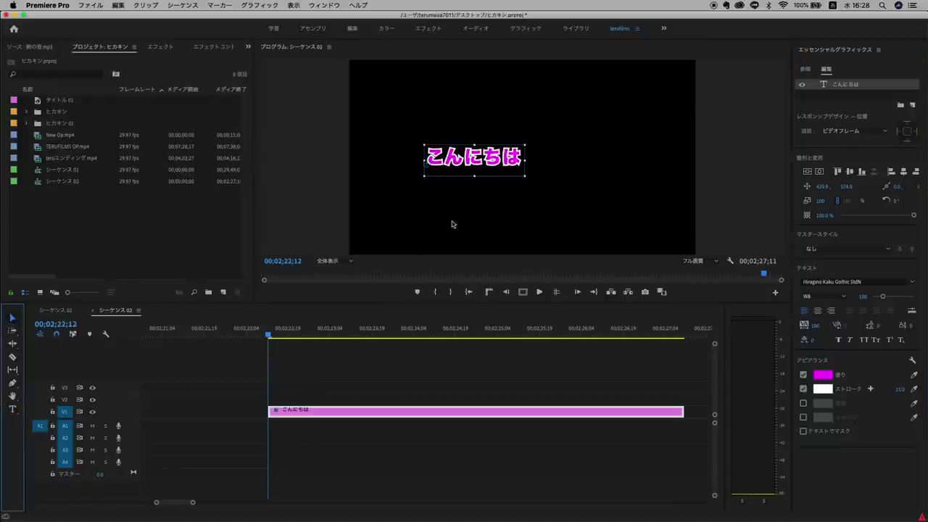
{"action": "left_click_drag", "start_coordinate": [498, 169], "coordinate": [525, 205]}
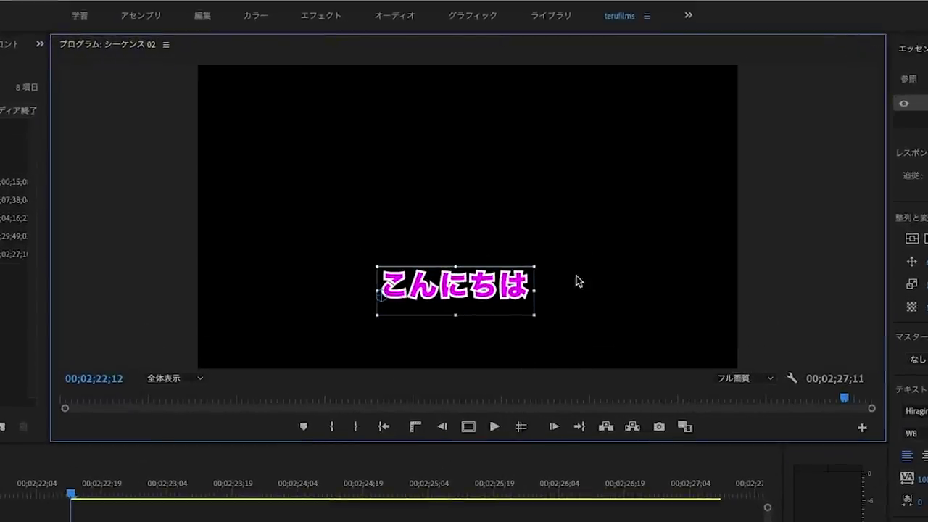
{"action": "left_click_drag", "start_coordinate": [499, 284], "coordinate": [503, 332]}
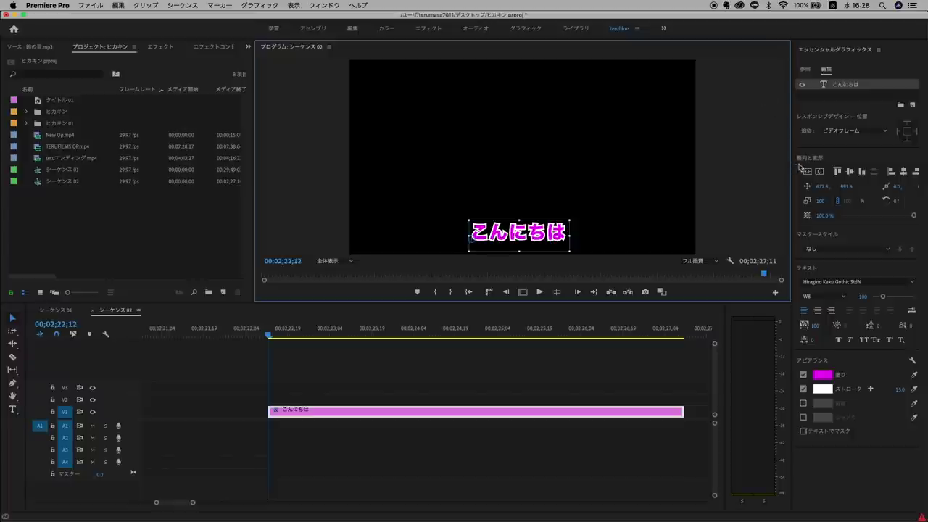
Centre the title horizontally, undoing a vertical centring to keep it low.
{"action": "left_click", "coordinate": [826, 154]}
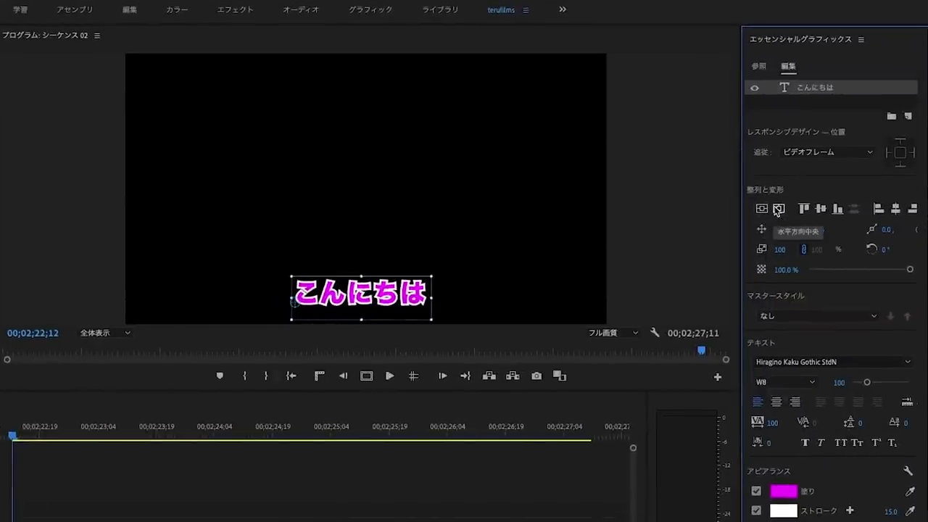
{"action": "left_click", "coordinate": [778, 211]}
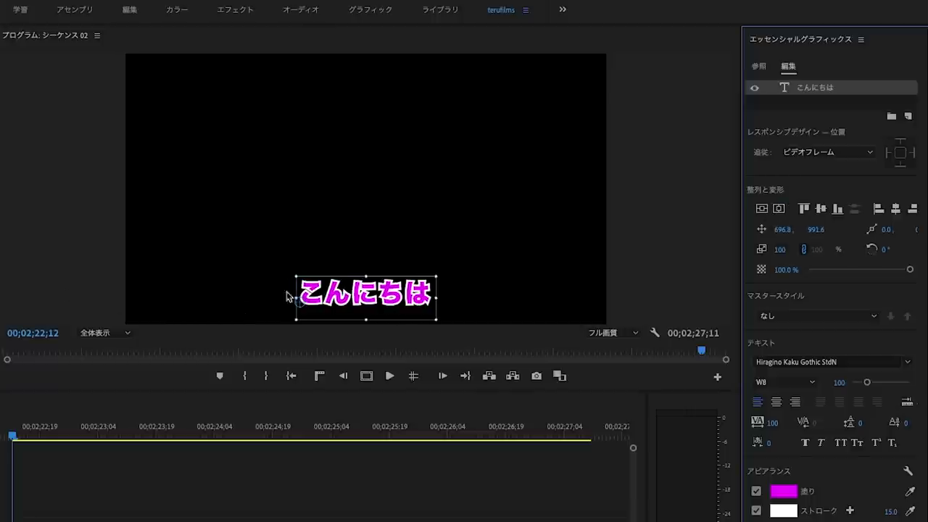
{"action": "left_click", "coordinate": [762, 210]}
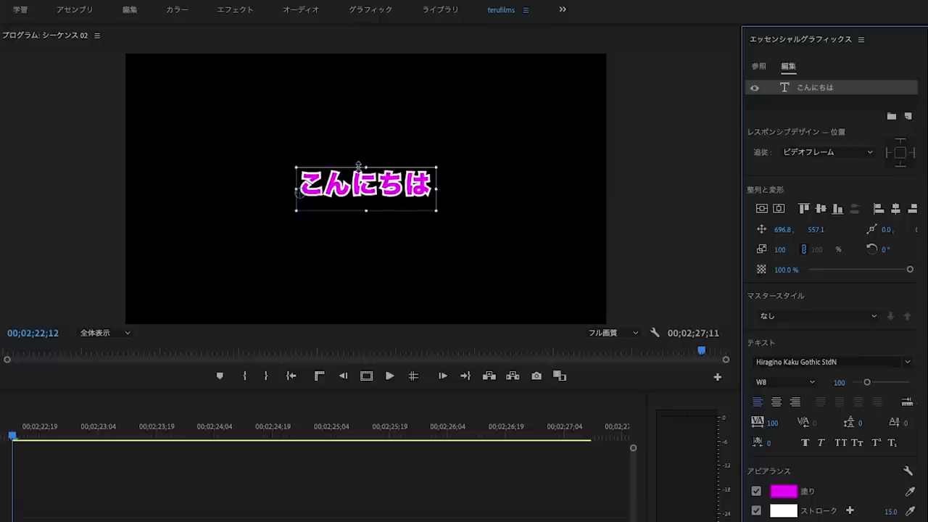
{"action": "key", "text": "ctrl+z"}
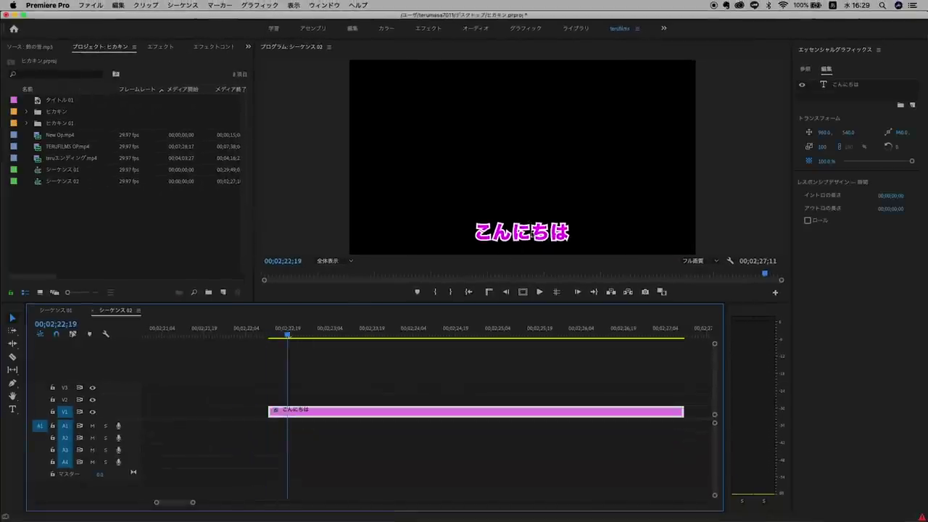
Deselect the title and play back from just before the title clip.
{"action": "double_click", "coordinate": [516, 233]}
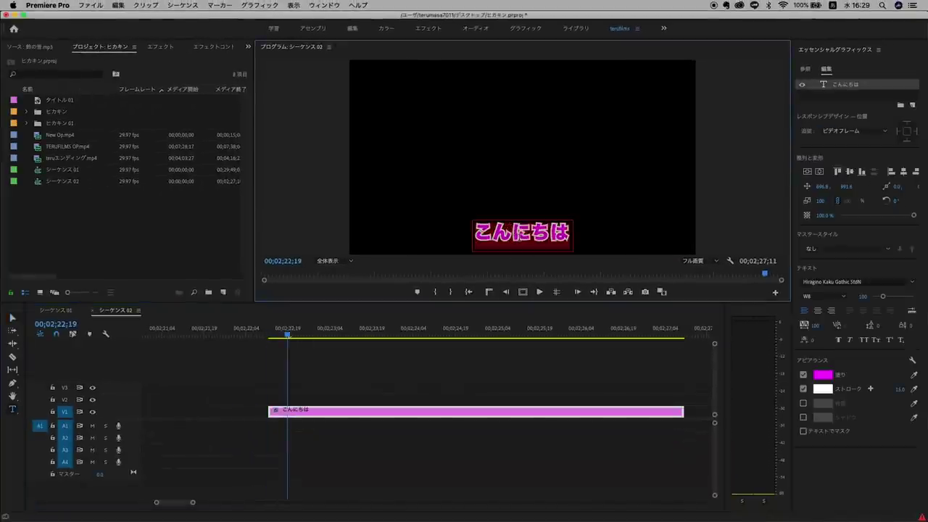
{"action": "left_click", "coordinate": [319, 396]}
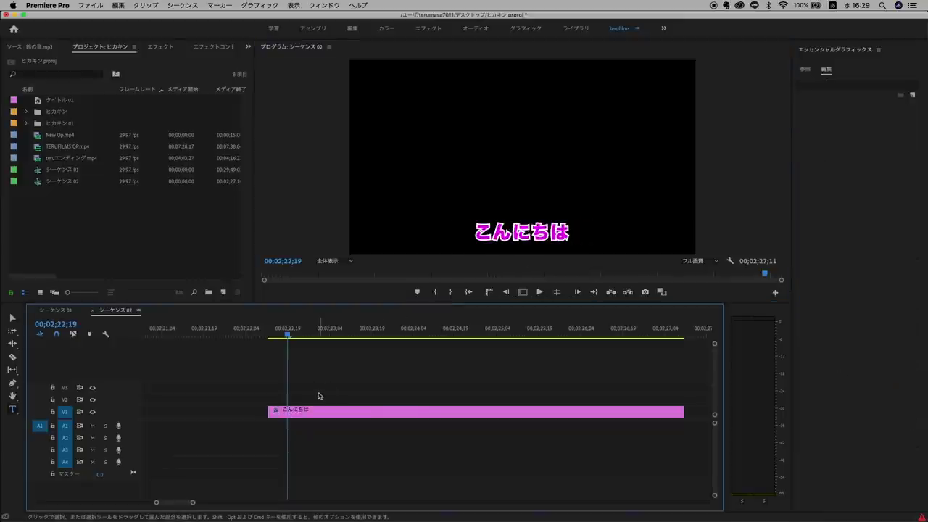
{"action": "left_click", "coordinate": [257, 333]}
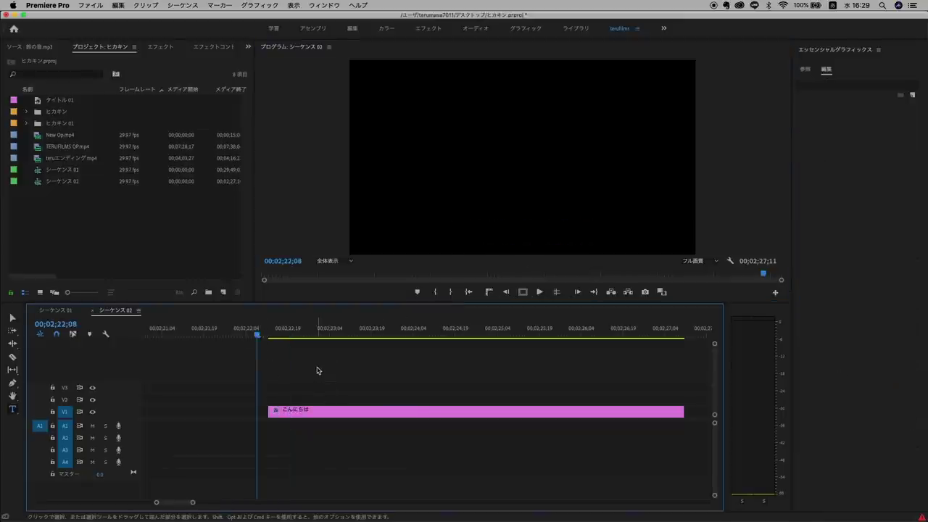
{"action": "key", "text": "space"}
{"action": "key", "text": "space"}
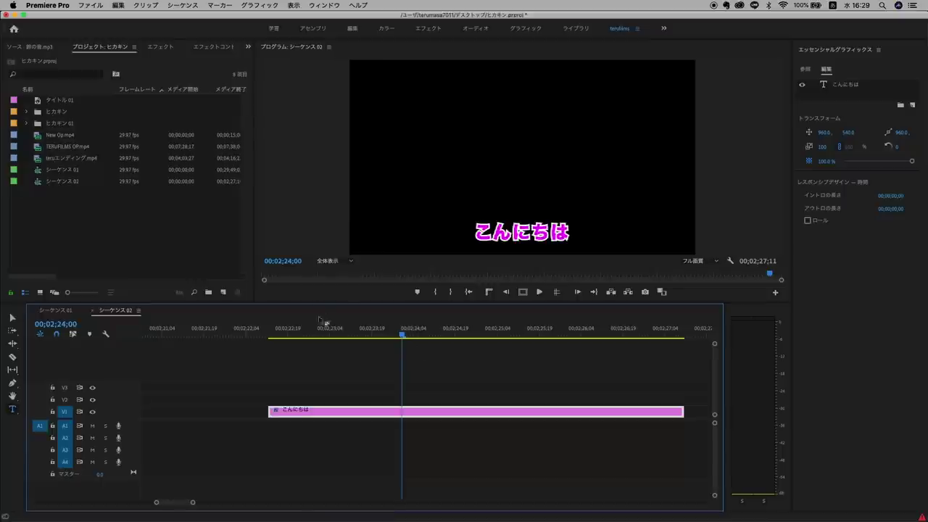
Try razor and Cmd+K splits on the title clip at 00;02;23;23 and 00;02;24;13, then undo them.
{"action": "left_click", "coordinate": [14, 387]}
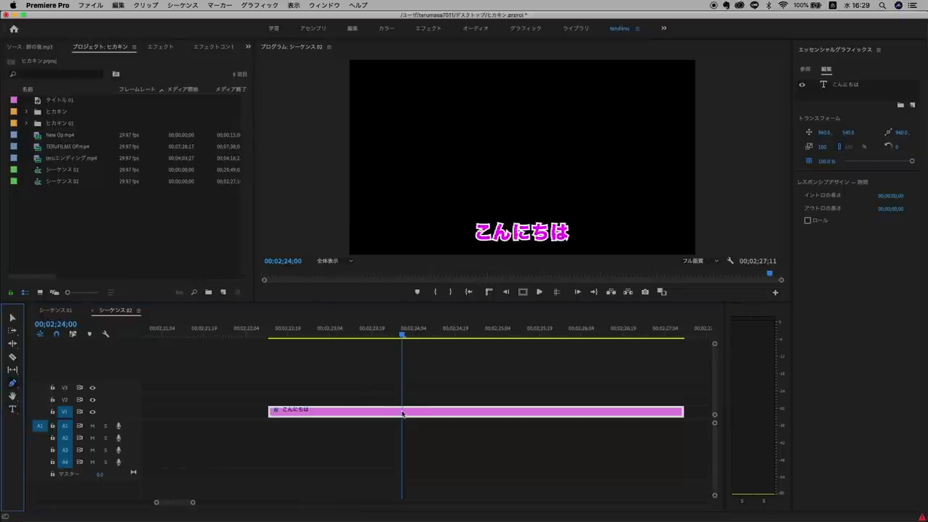
{"action": "left_click", "coordinate": [382, 376]}
{"action": "left_click", "coordinate": [12, 356]}
{"action": "left_click", "coordinate": [402, 411]}
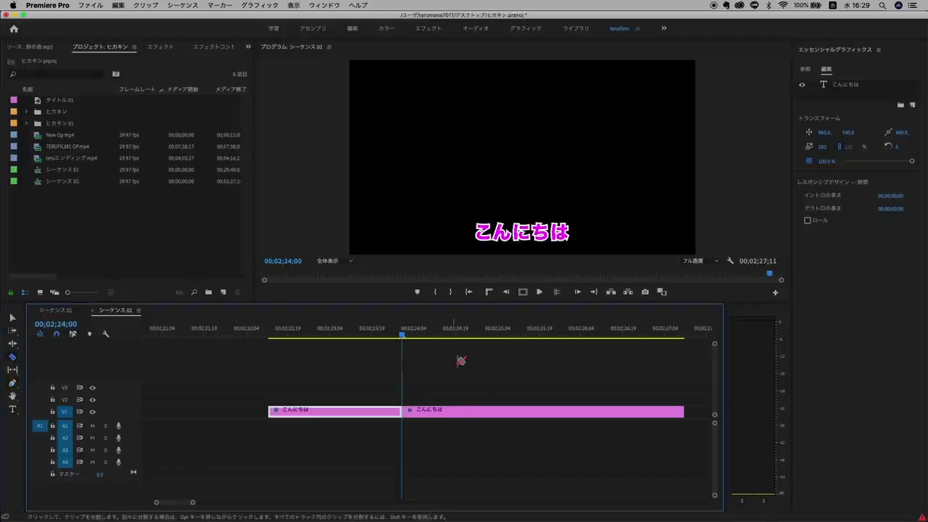
{"action": "left_click", "coordinate": [467, 333]}
{"action": "key", "text": "super+z"}
{"action": "left_click", "coordinate": [383, 332]}
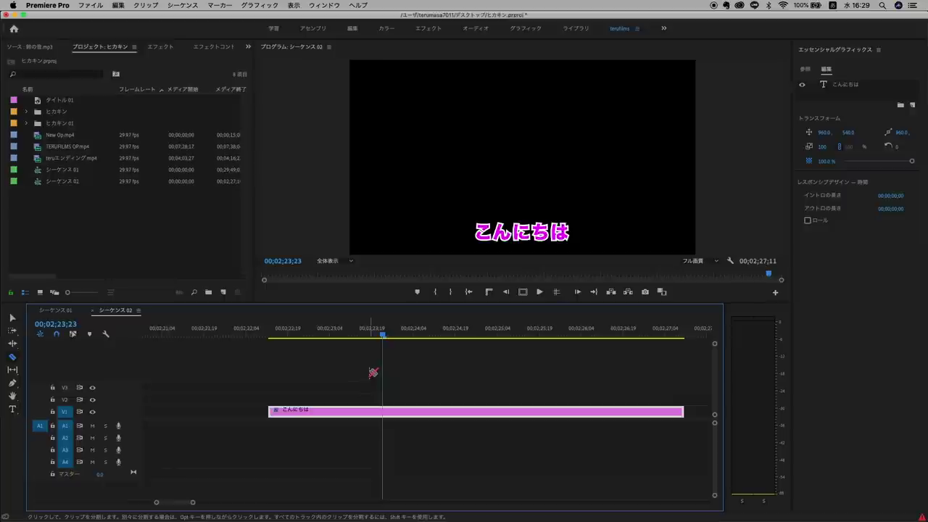
{"action": "key", "text": "b"}
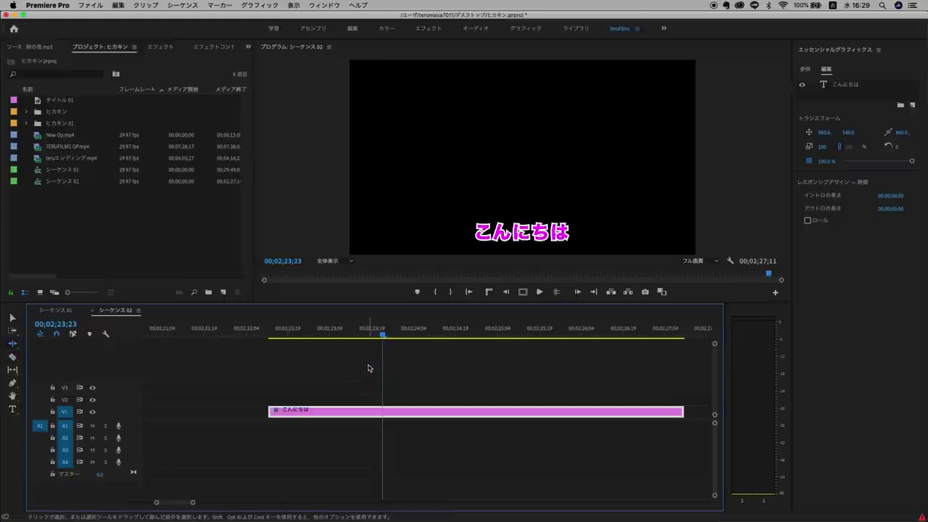
{"action": "key", "text": "super+k"}
{"action": "mouse_move", "coordinate": [384, 335]}
{"action": "left_mouse_down"}
{"action": "mouse_move", "coordinate": [558, 335]}
{"action": "mouse_move", "coordinate": [358, 335]}
{"action": "left_mouse_up"}
{"action": "key", "text": "super+k"}
{"action": "key", "text": "super+k"}
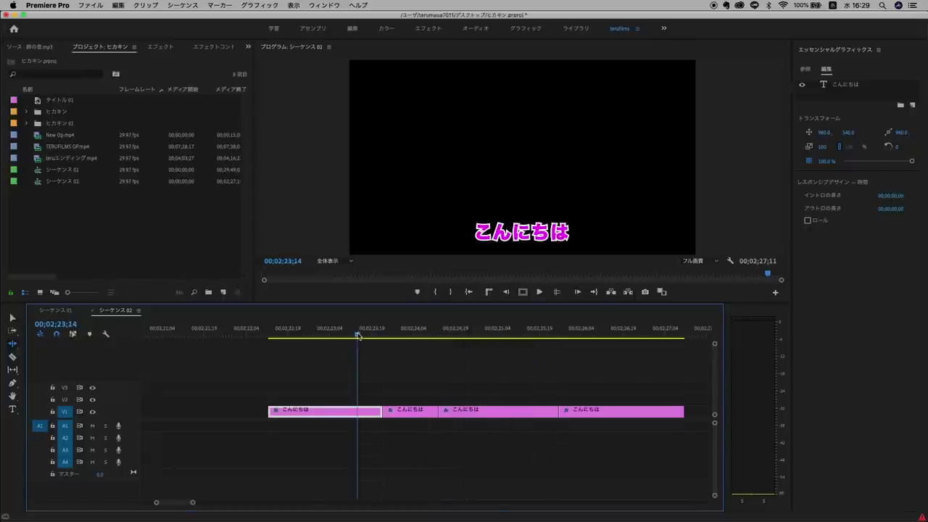
{"action": "key", "text": "super+z"}
Split the title clip at 00;02;23;17 and preview the cut.
{"action": "left_click", "coordinate": [366, 334]}
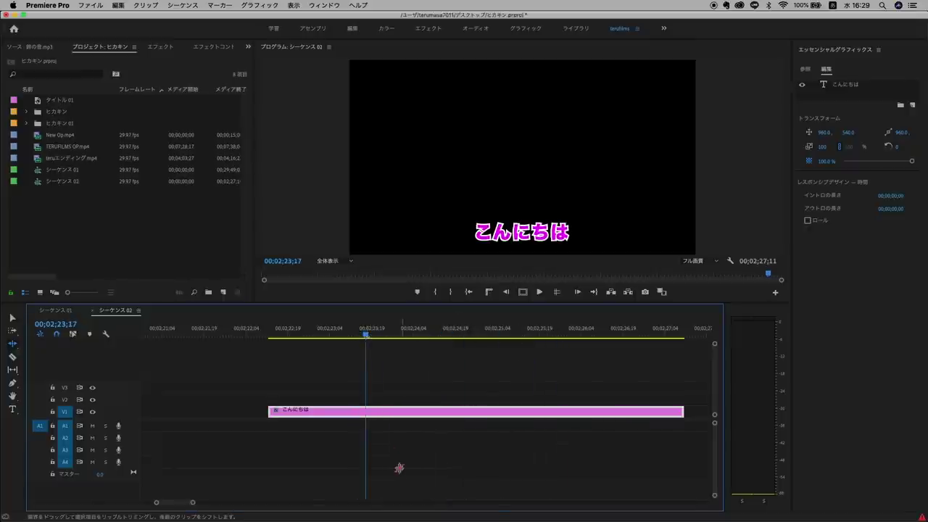
{"action": "key", "text": "super+k"}
{"action": "left_click_drag", "start_coordinate": [206, 330], "coordinate": [415, 334]}
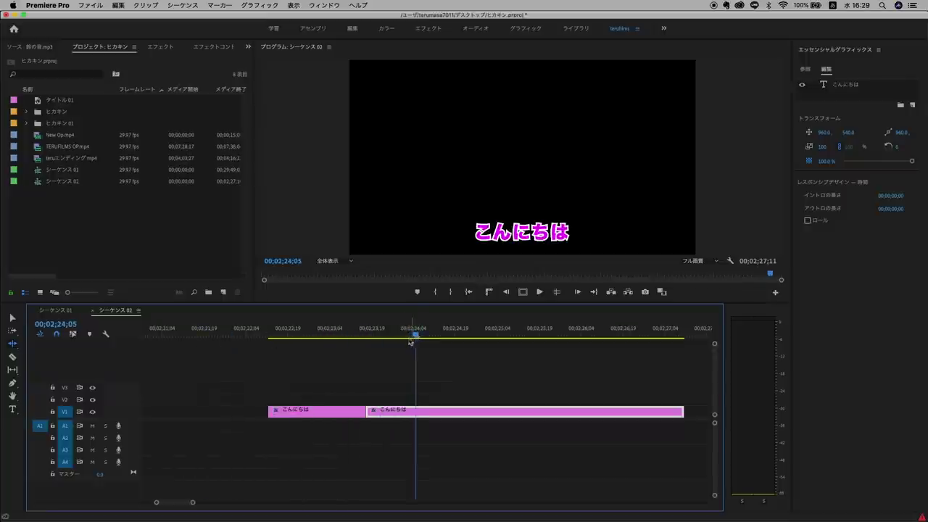
{"action": "left_click", "coordinate": [506, 237]}
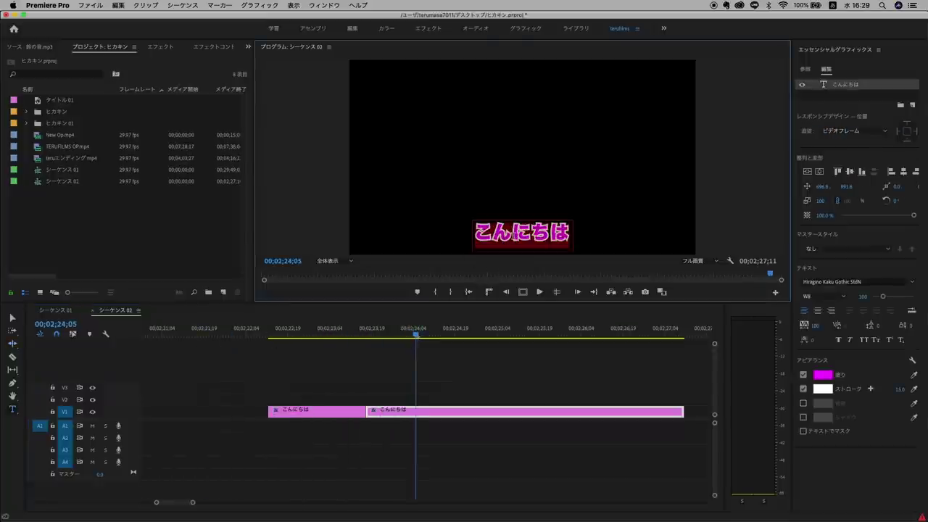
Retype the second caption as おはようございます and centre it horizontally.
{"action": "type", "text": "おはようご"}
{"action": "key", "text": "space"}
{"action": "key", "text": "space"}
{"action": "key", "text": "space"}
{"action": "key", "text": "Return"}
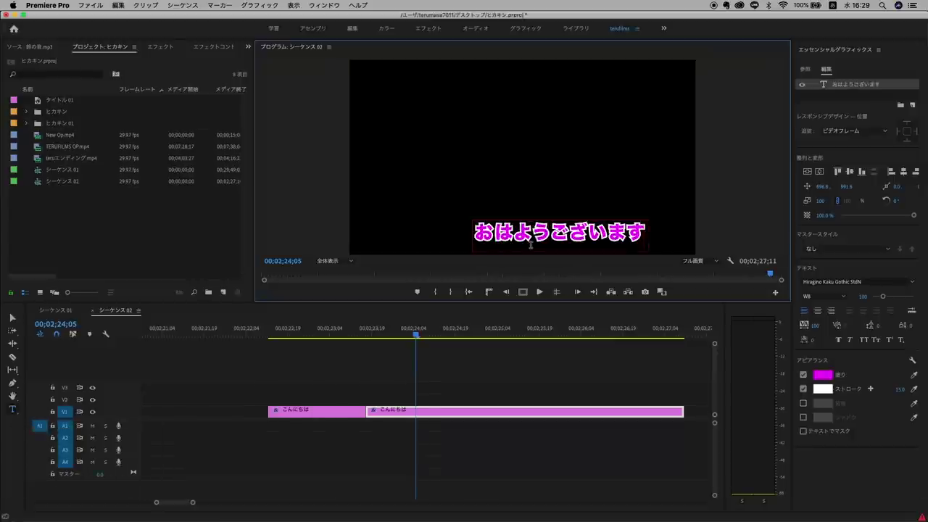
{"action": "left_click", "coordinate": [819, 172]}
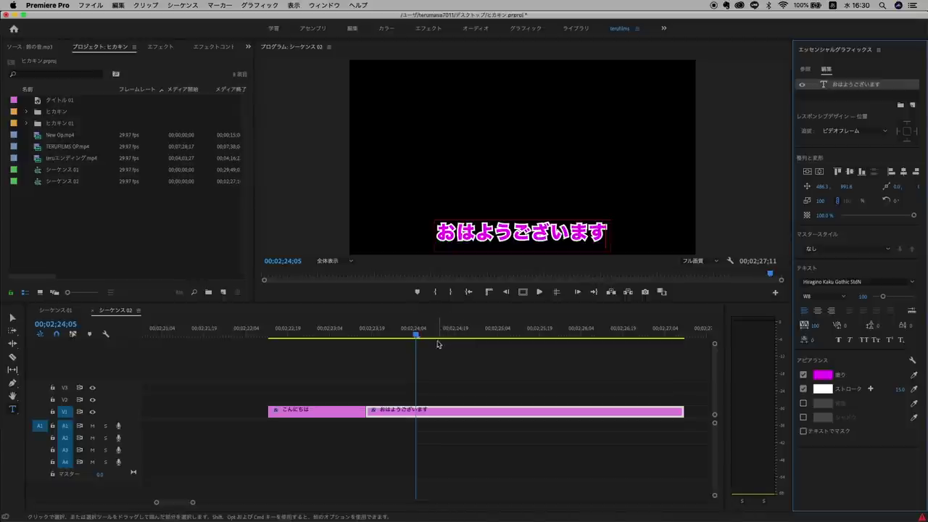
{"action": "type", "text": "w"}
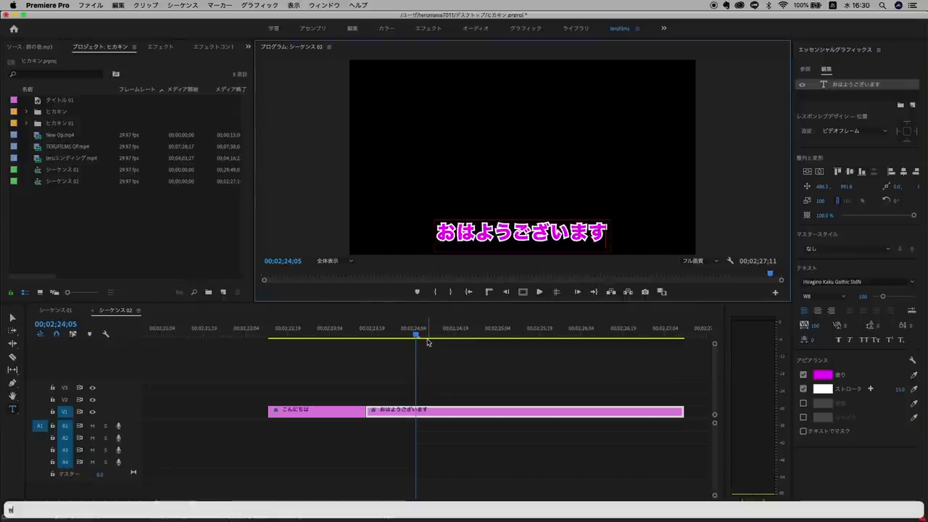
{"action": "key", "text": "BackSpace"}
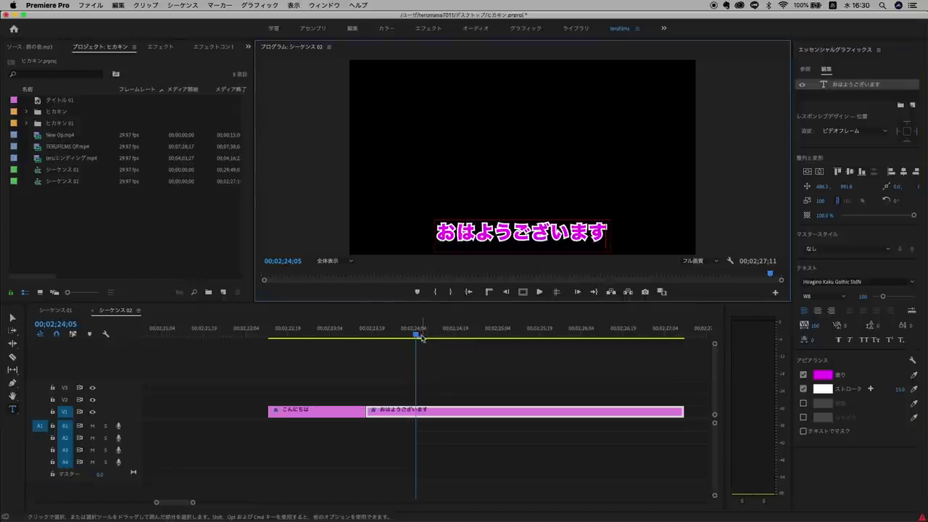
Split the おはようございます clip and change the later part's text to こんばんみ.
{"action": "left_click", "coordinate": [422, 339]}
{"action": "key", "text": "super+k"}
{"action": "left_click", "coordinate": [458, 331]}
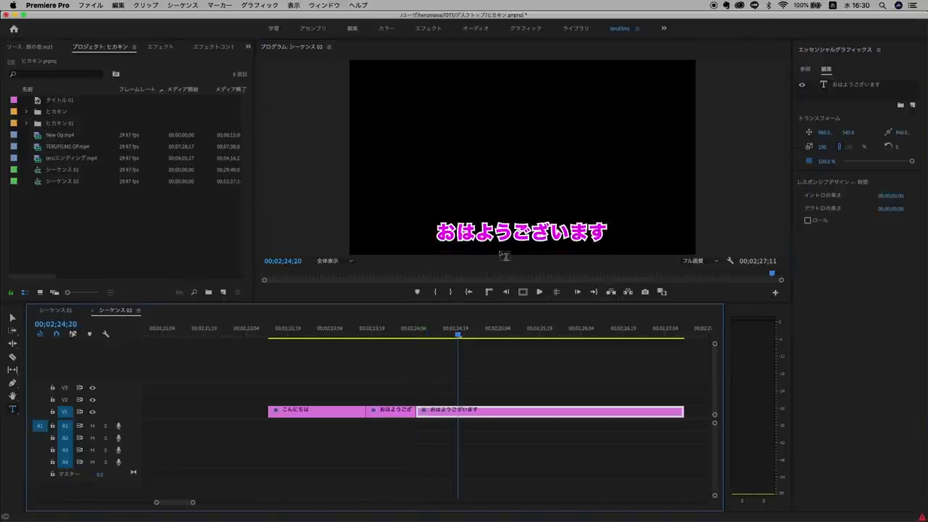
{"action": "left_click", "coordinate": [505, 238]}
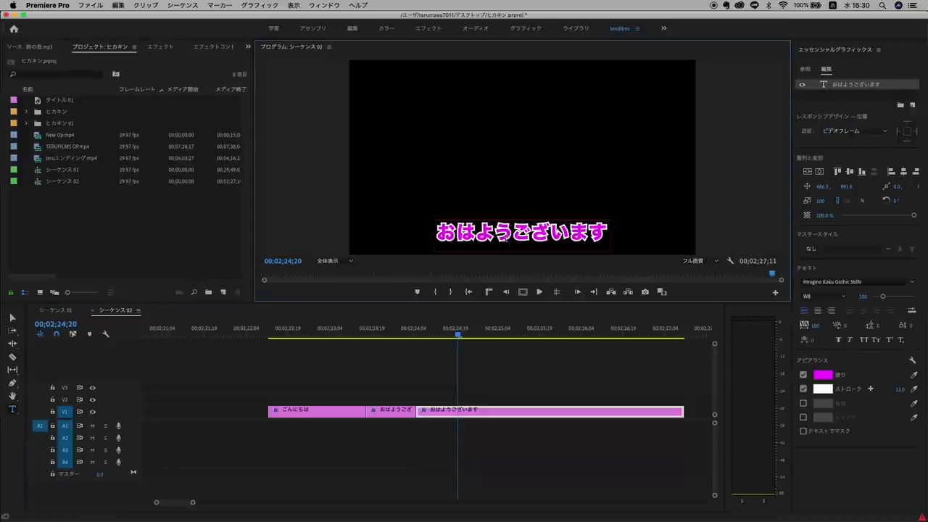
{"action": "double_click", "coordinate": [505, 238]}
{"action": "type", "text": "こんばんみ"}
{"action": "key", "text": "Return"}
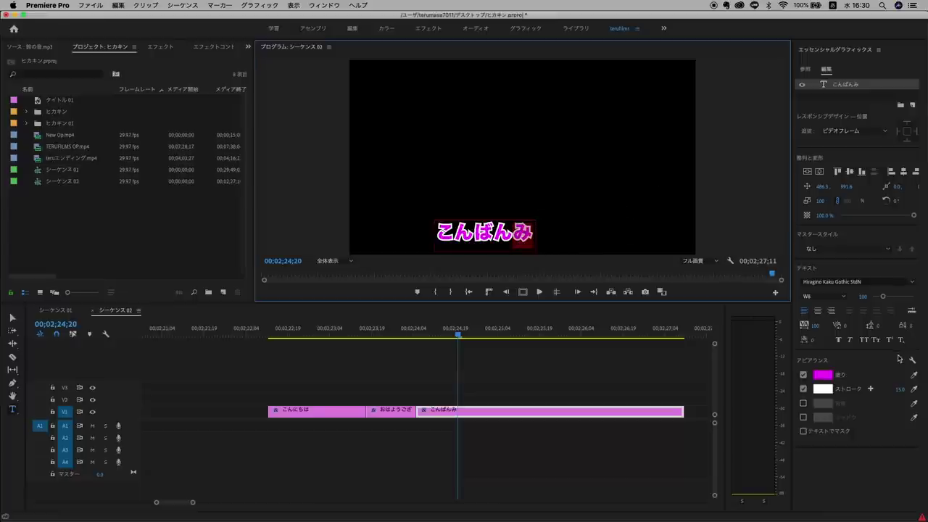
Make the み in こんばんみ size 150 and red, then recentre the caption horizontally.
{"action": "left_click", "coordinate": [860, 296]}
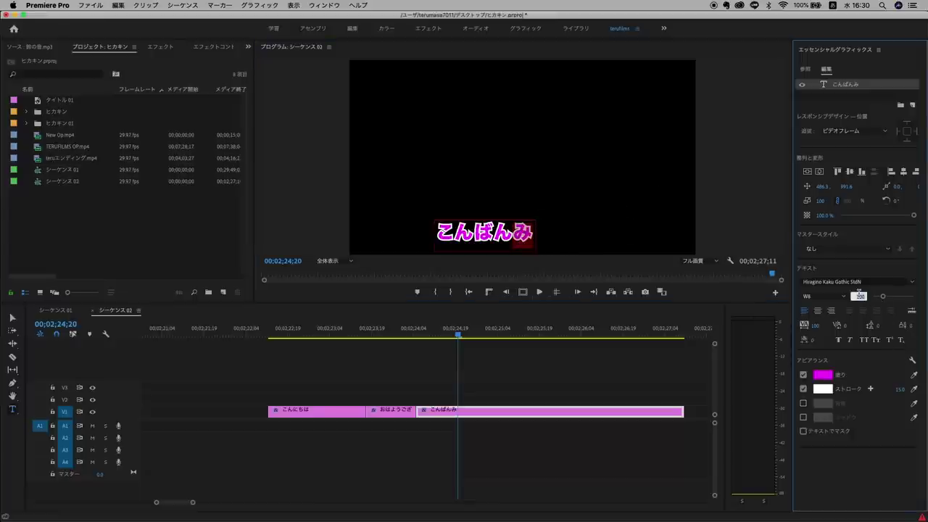
{"action": "type", "text": "50"}
{"action": "key", "text": "Return"}
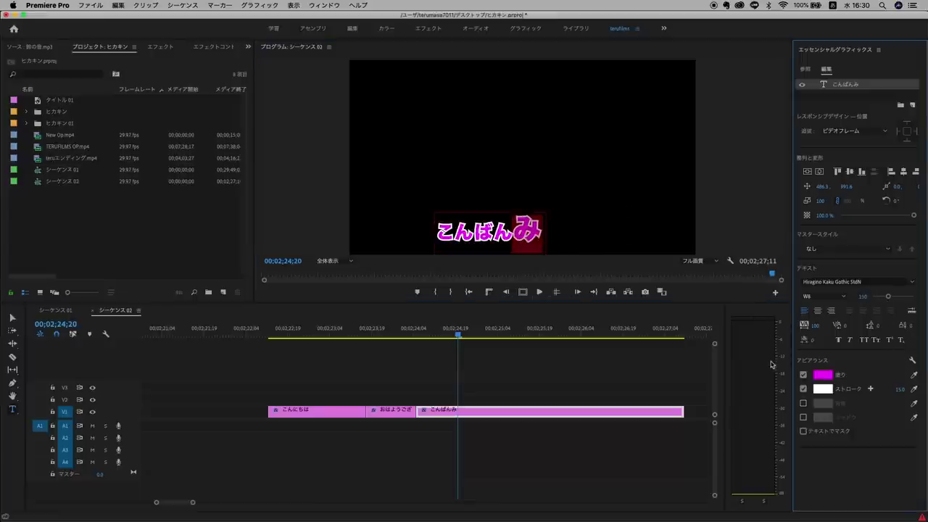
{"action": "left_click", "coordinate": [823, 374]}
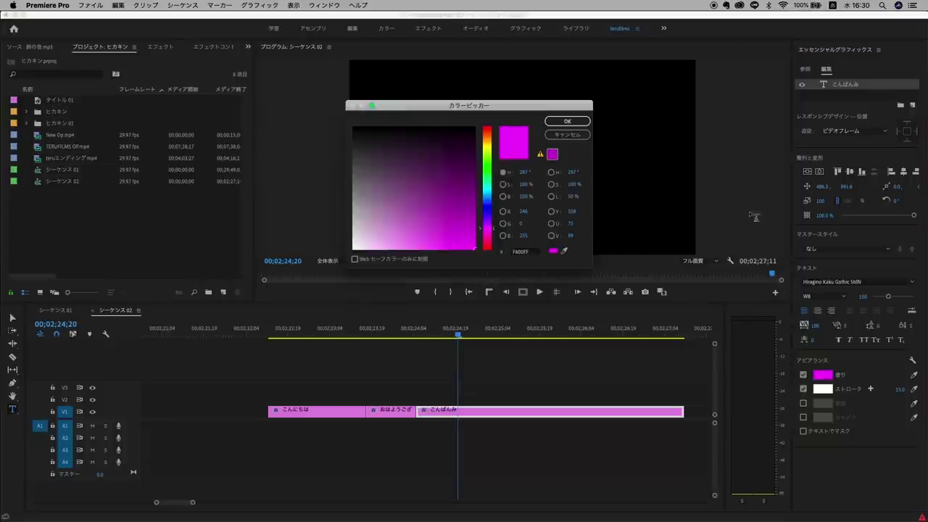
{"action": "left_click", "coordinate": [487, 129]}
{"action": "left_click", "coordinate": [567, 122]}
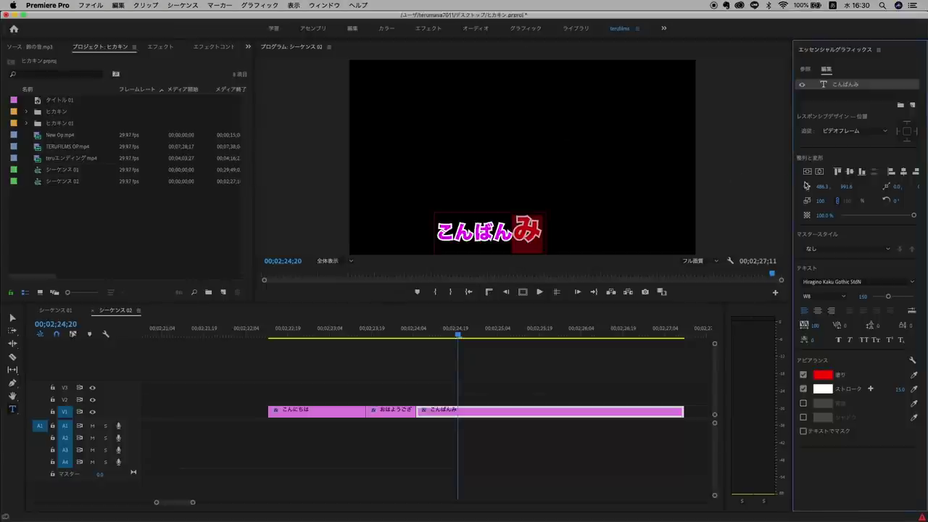
{"action": "left_click", "coordinate": [819, 171]}
Play back the three captions starting from こんにちは.
{"action": "left_click", "coordinate": [545, 367]}
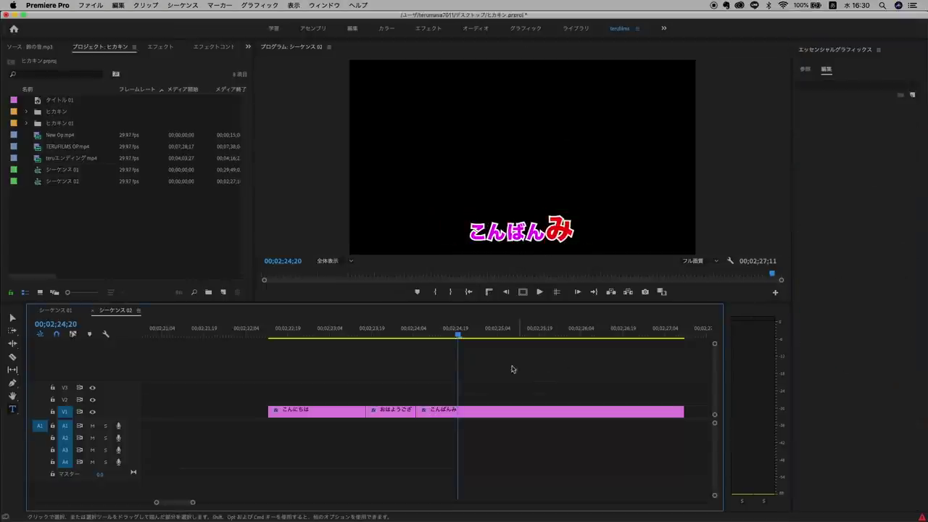
{"action": "left_click", "coordinate": [304, 328]}
{"action": "key", "text": "space"}
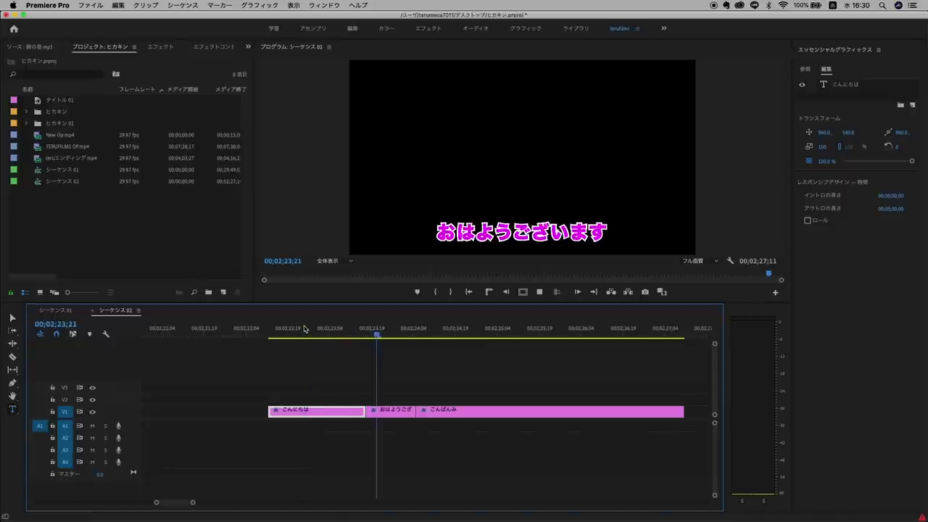
Stop the caption preview, switch to シーケンス 01, then bring Chrome to the front.
{"action": "key", "text": "space"}
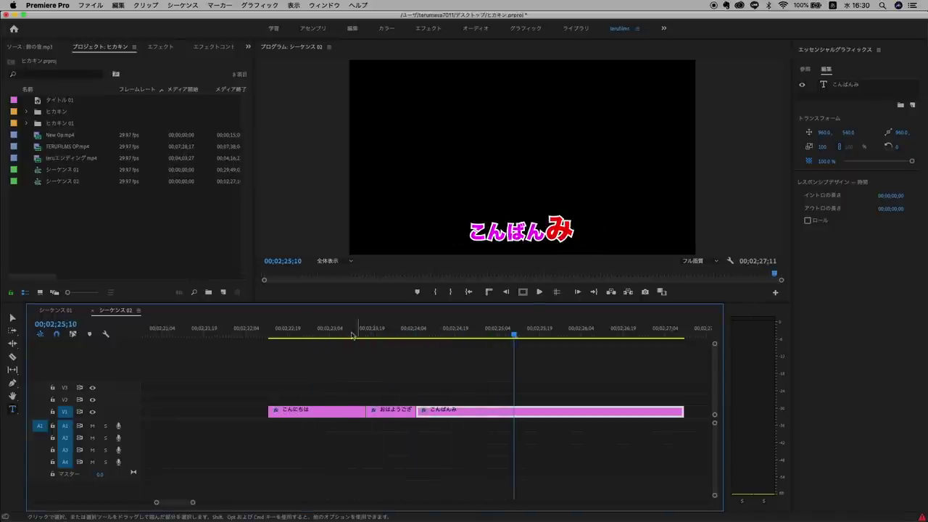
{"action": "left_click", "coordinate": [56, 310]}
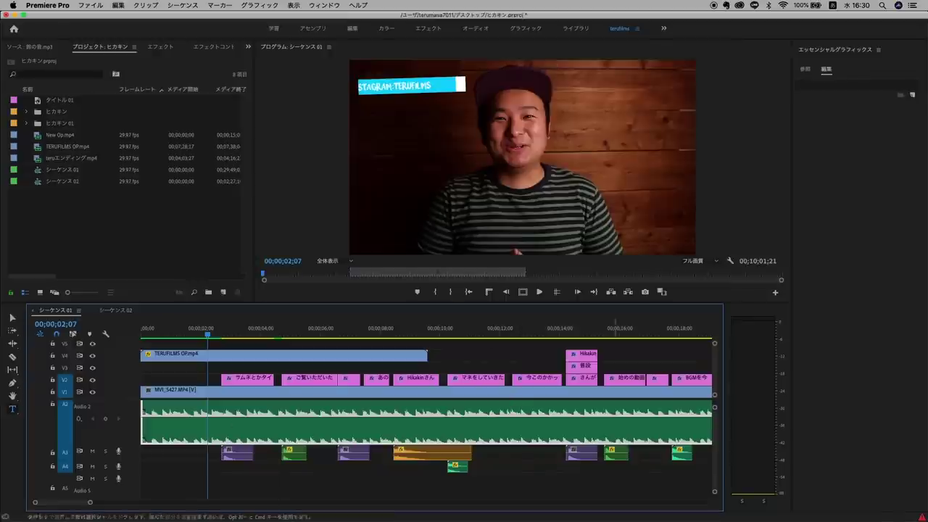
{"action": "mouse_move", "coordinate": [328, 517]}
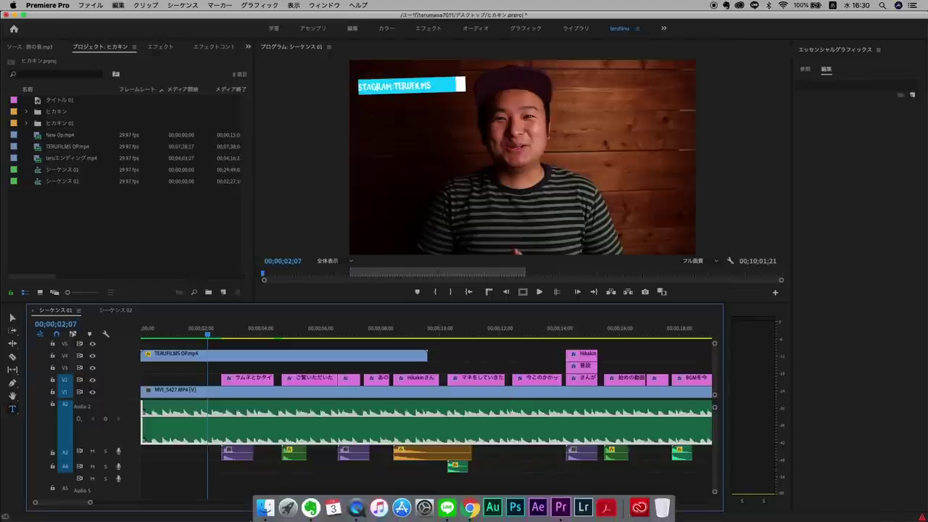
{"action": "left_click", "coordinate": [470, 507]}
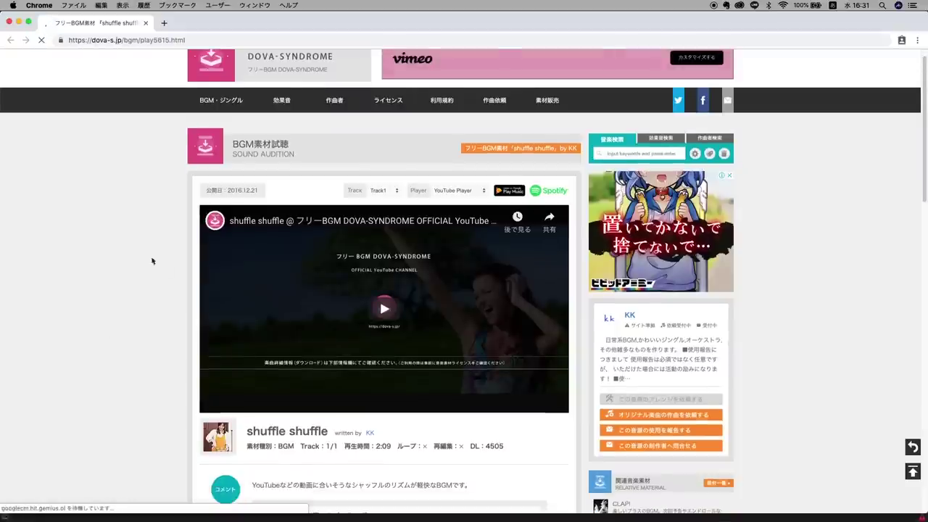
Select the shuffle shuffle title, view composer KK's profile page, then return to the track page.
{"action": "scroll", "coordinate": [424, 353], "scroll_direction": "down", "scroll_amount": 1}
{"action": "left_click_drag", "start_coordinate": [245, 413], "coordinate": [328, 414]}
{"action": "left_click", "coordinate": [368, 416]}
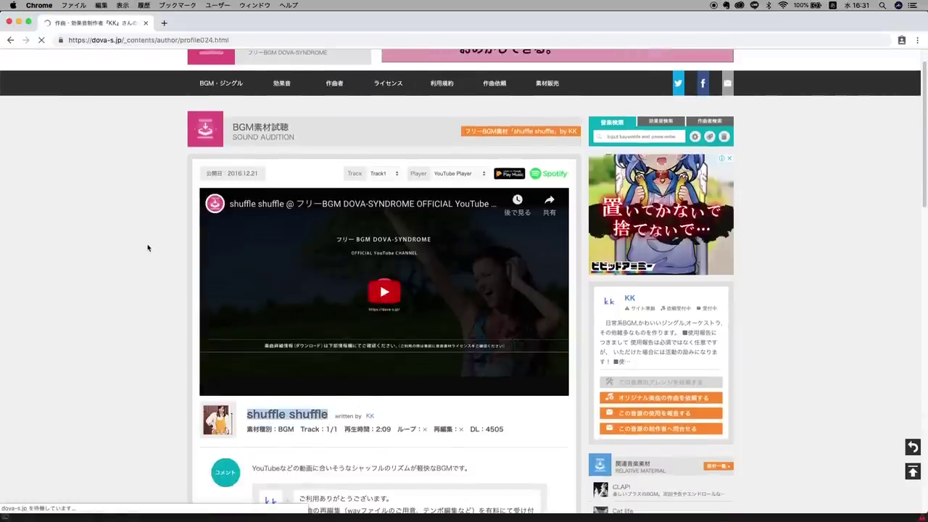
{"action": "key", "text": "super+bracketleft"}
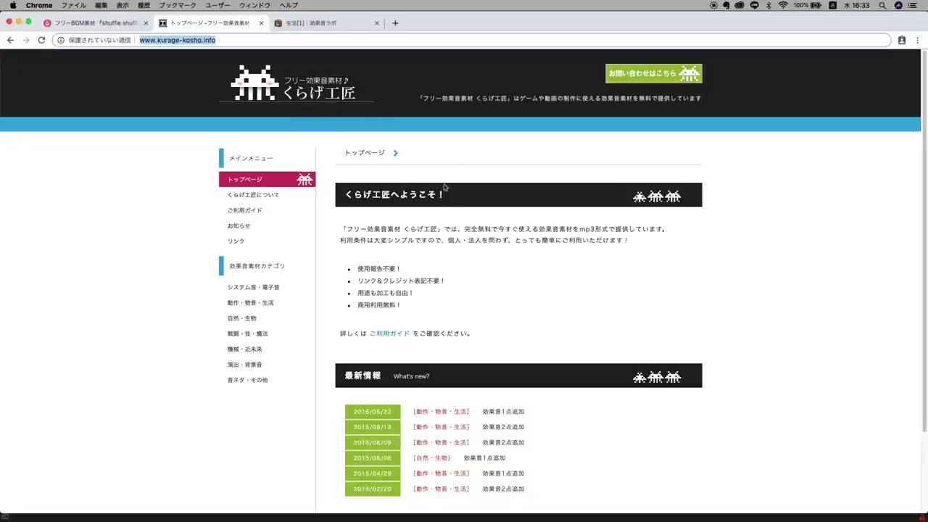
Show the 効果音ラボ 生活 sound-effects page, then minimise Chrome to return to Premiere Pro.
{"action": "left_click", "coordinate": [300, 25]}
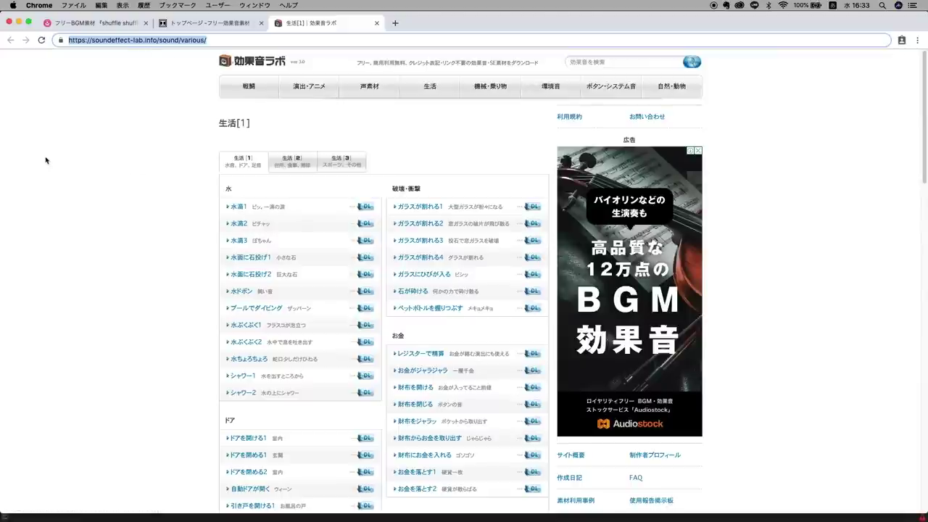
{"action": "left_click", "coordinate": [19, 23]}
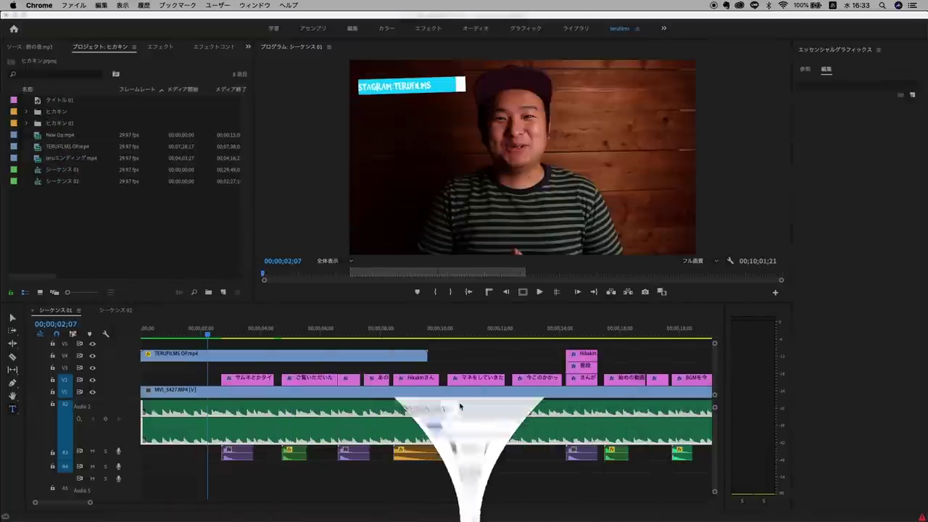
Focus the シーケンス 01 timeline and play it from 00;00;02;07.
{"action": "left_click", "coordinate": [217, 360]}
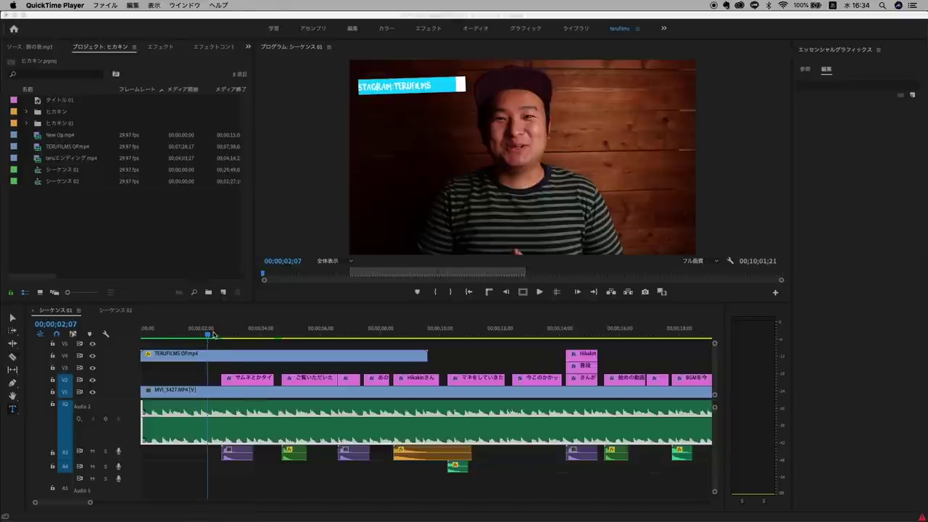
{"action": "left_click", "coordinate": [212, 334]}
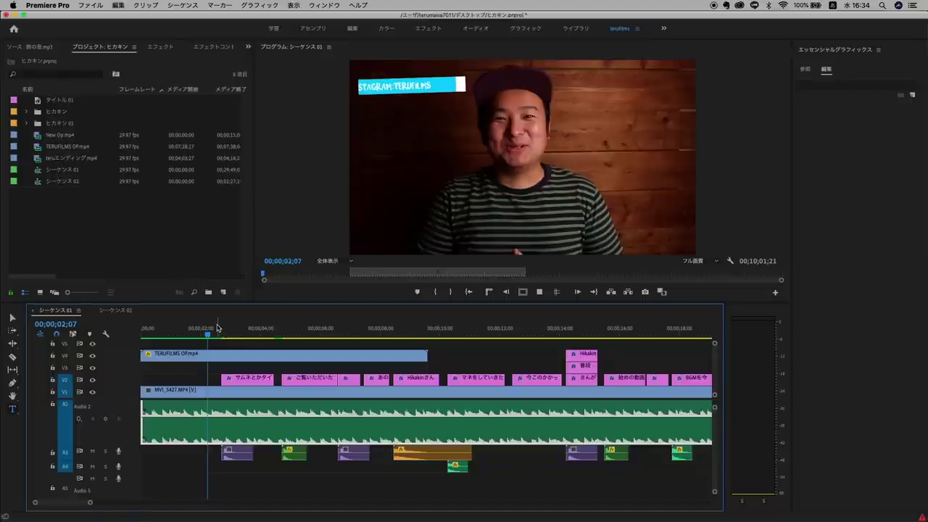
{"action": "key", "text": "space"}
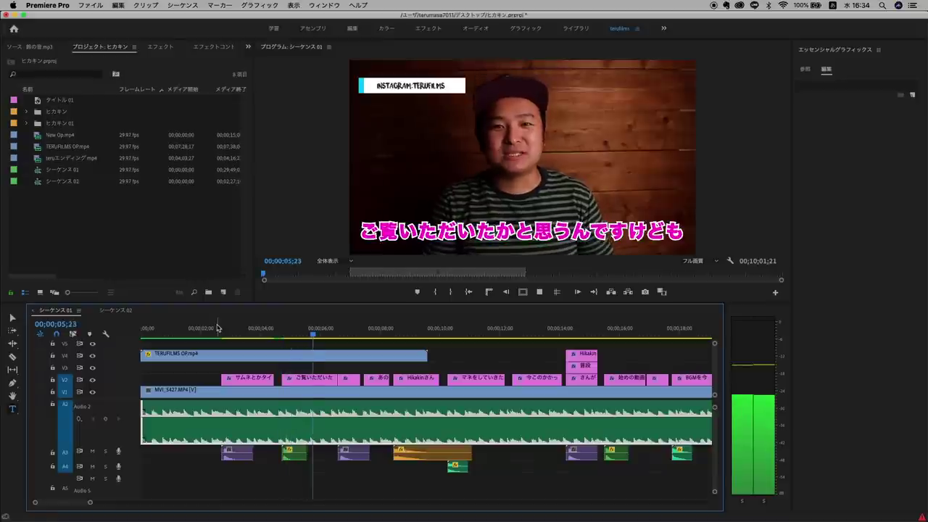
Stop at 00;00;06;08, expand the ヒカキン 01 folder, and replay from 00;00;04;18.
{"action": "key", "text": "space"}
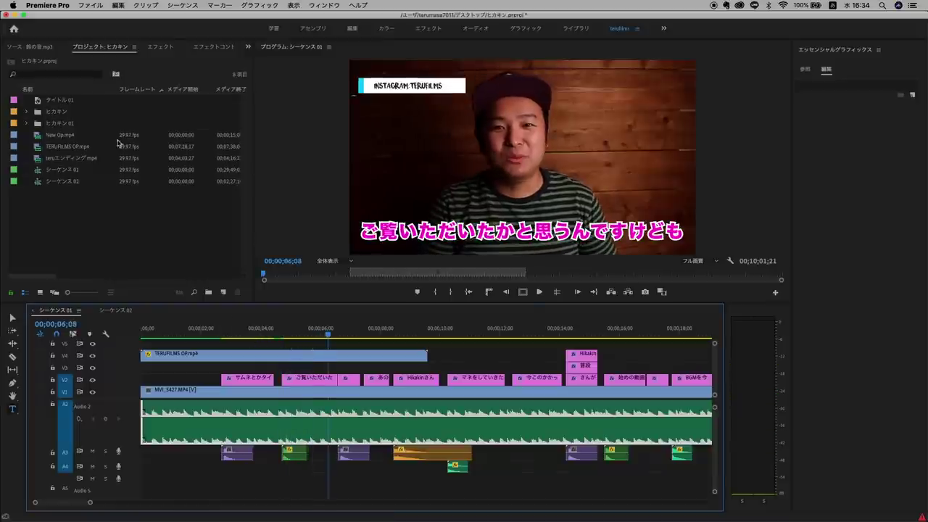
{"action": "left_click", "coordinate": [22, 127]}
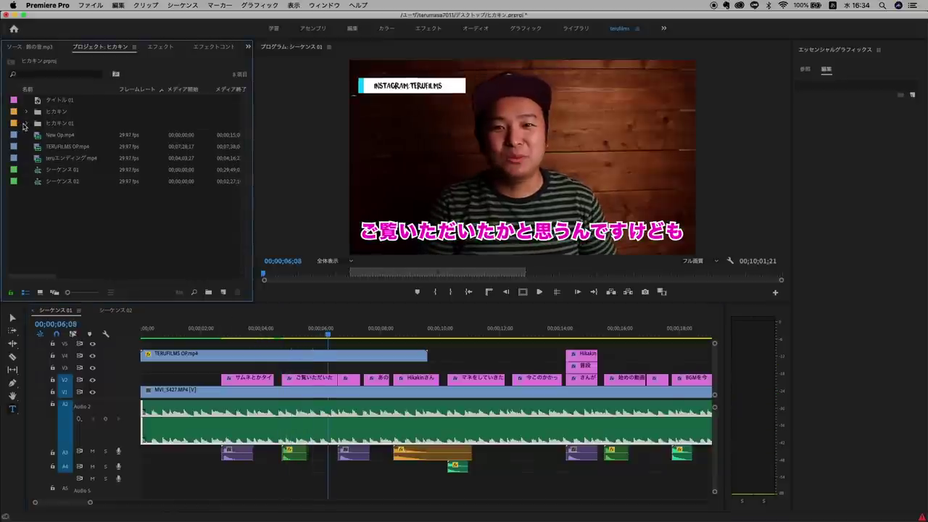
{"action": "left_click", "coordinate": [27, 125]}
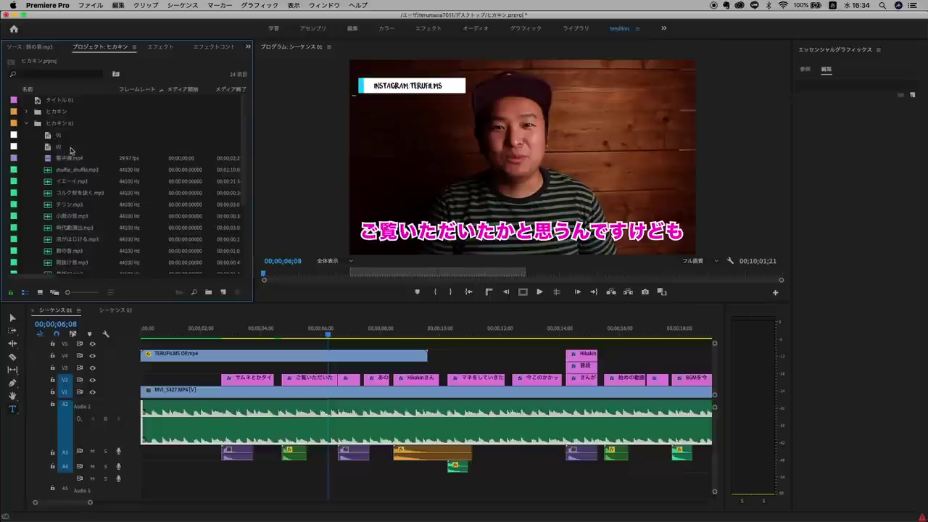
{"action": "scroll", "coordinate": [75, 151], "scroll_direction": "down", "scroll_amount": 1}
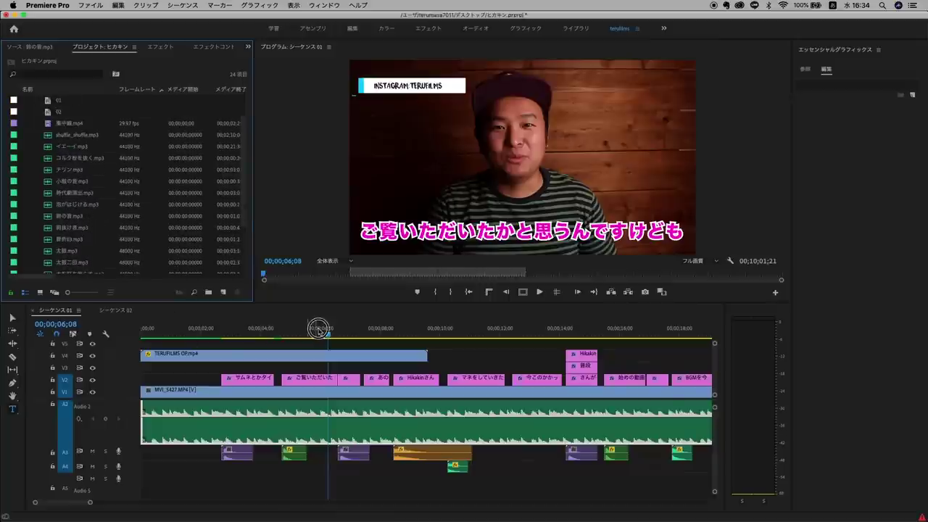
{"action": "left_click_drag", "start_coordinate": [248, 331], "coordinate": [281, 334]}
{"action": "key", "text": "space"}
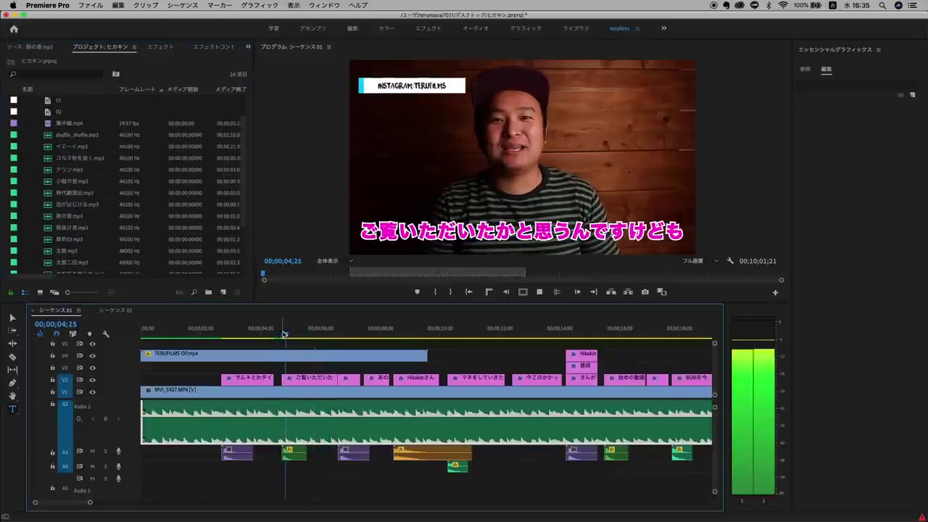
Preview 小鼓の音.mp3 in the Source monitor, then return to the project media list.
{"action": "left_click", "coordinate": [53, 183]}
{"action": "double_click", "coordinate": [53, 183]}
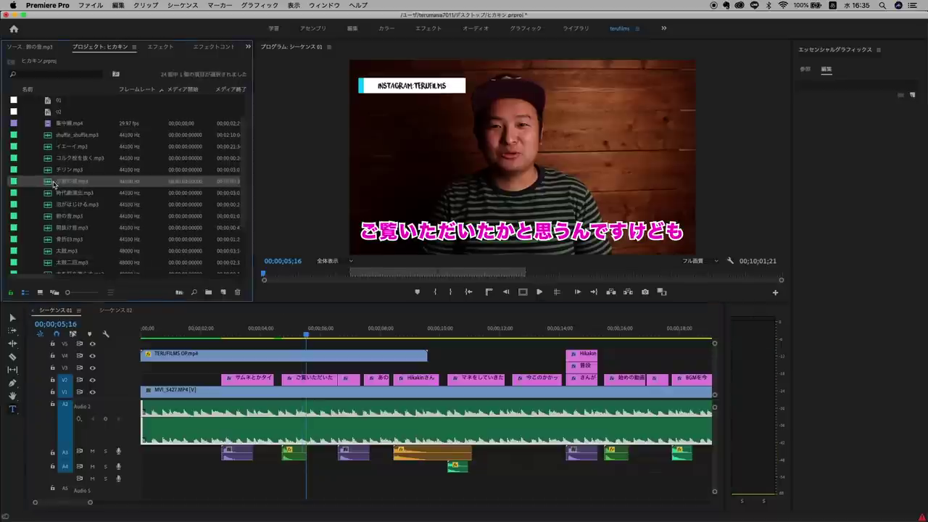
{"action": "key", "text": "space"}
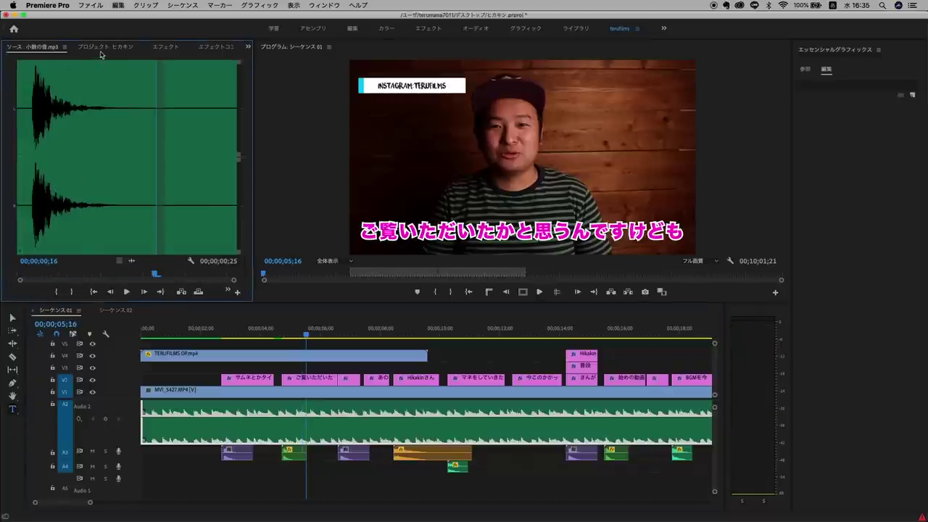
{"action": "left_click", "coordinate": [102, 48]}
Play the sequence from about 2 seconds, then preview the 鈴の音.mp3 sound.
{"action": "left_click", "coordinate": [213, 331]}
{"action": "key", "text": "space"}
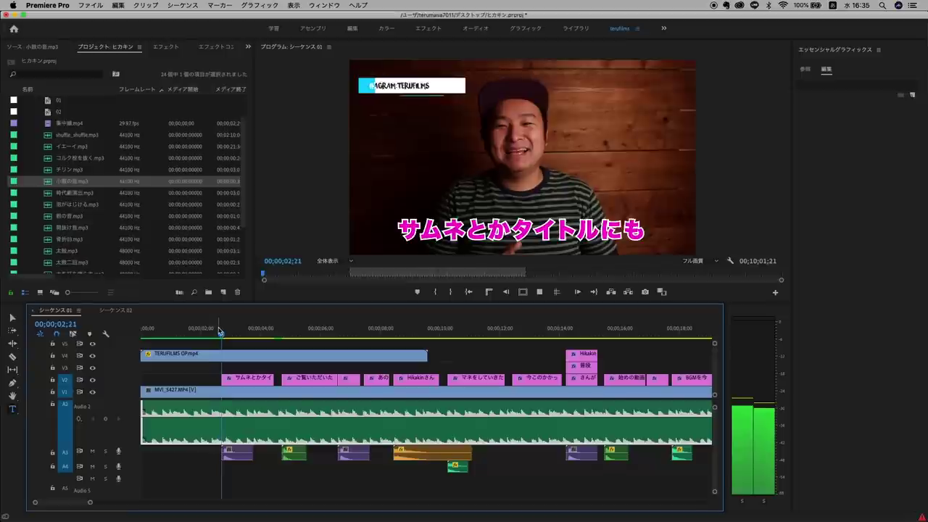
{"action": "key", "text": "space"}
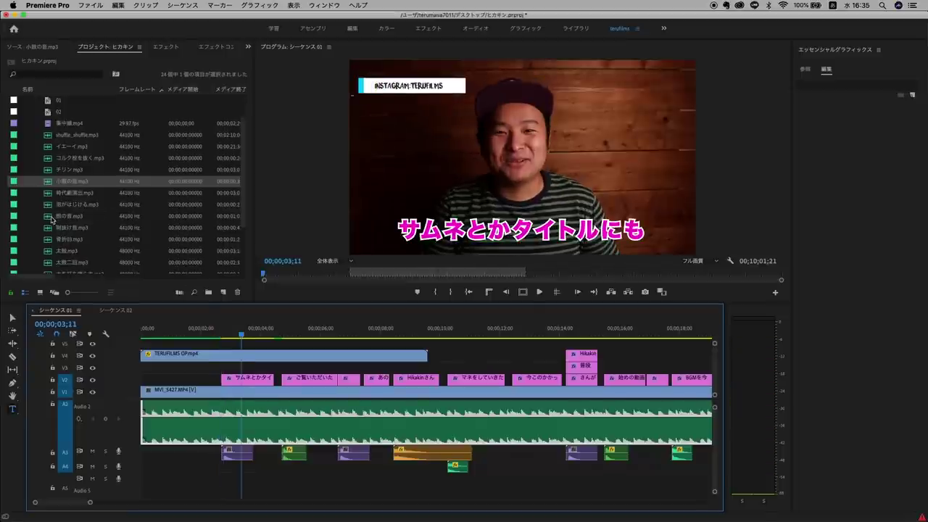
{"action": "left_click", "coordinate": [52, 218]}
{"action": "double_click", "coordinate": [52, 217]}
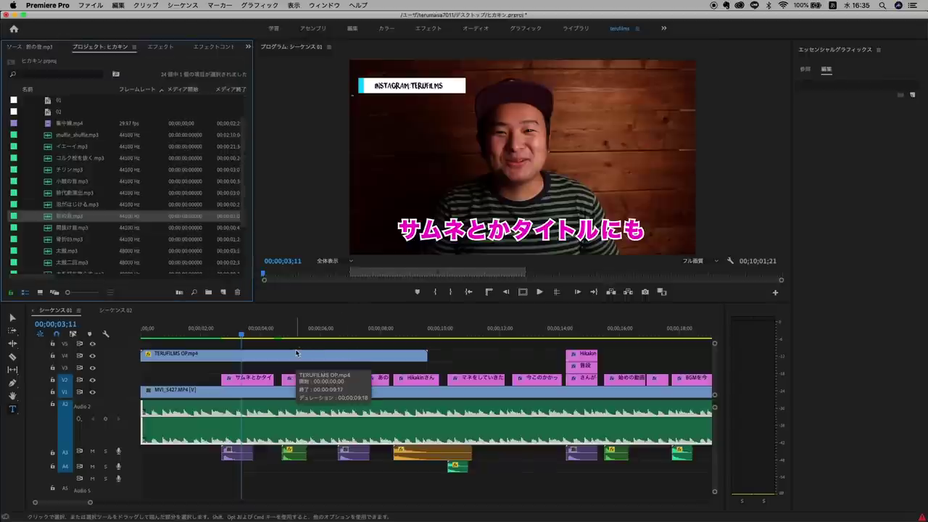
Play short sections from the Hikakin subtitle and the 10-second mark, then zoom out fully.
{"action": "left_click", "coordinate": [331, 335]}
{"action": "left_click", "coordinate": [388, 332]}
{"action": "key", "text": "space"}
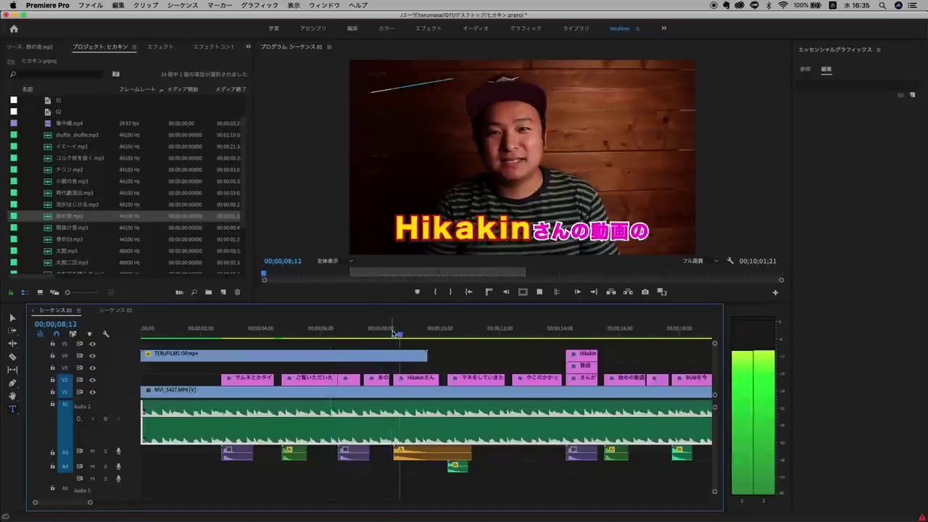
{"action": "key", "text": "space"}
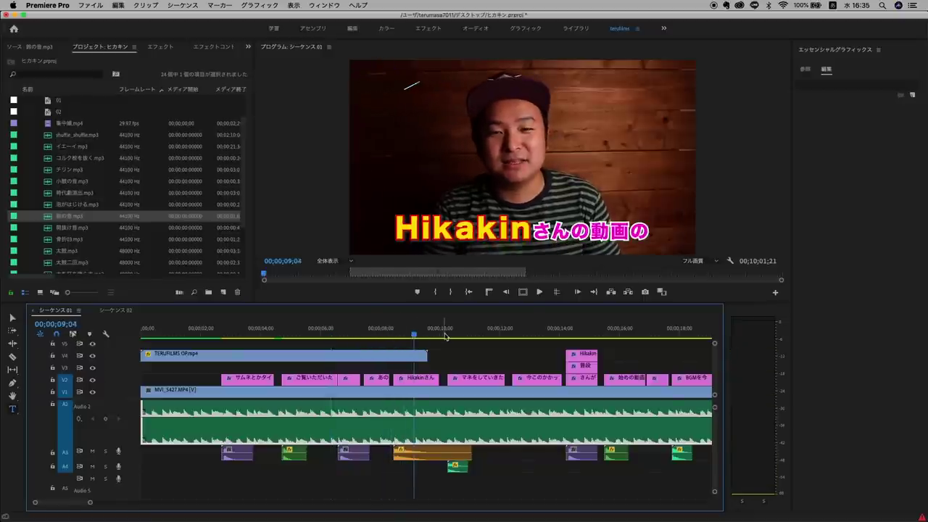
{"action": "left_click", "coordinate": [445, 332]}
{"action": "key", "text": "space"}
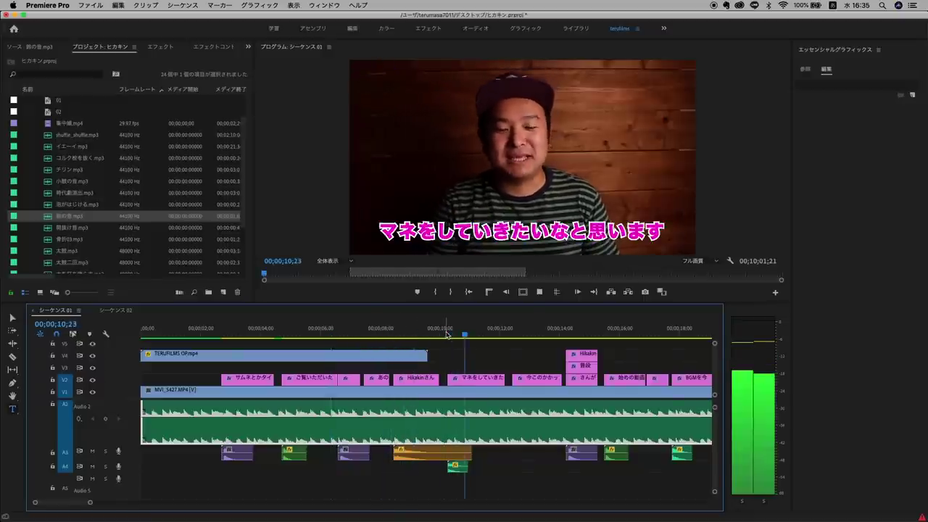
{"action": "key", "text": "space"}
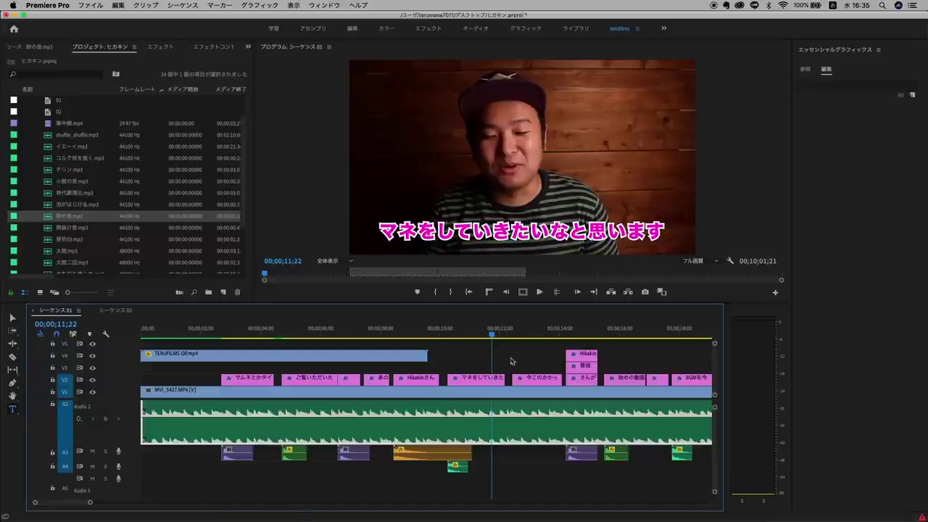
{"action": "key", "text": "minus"}
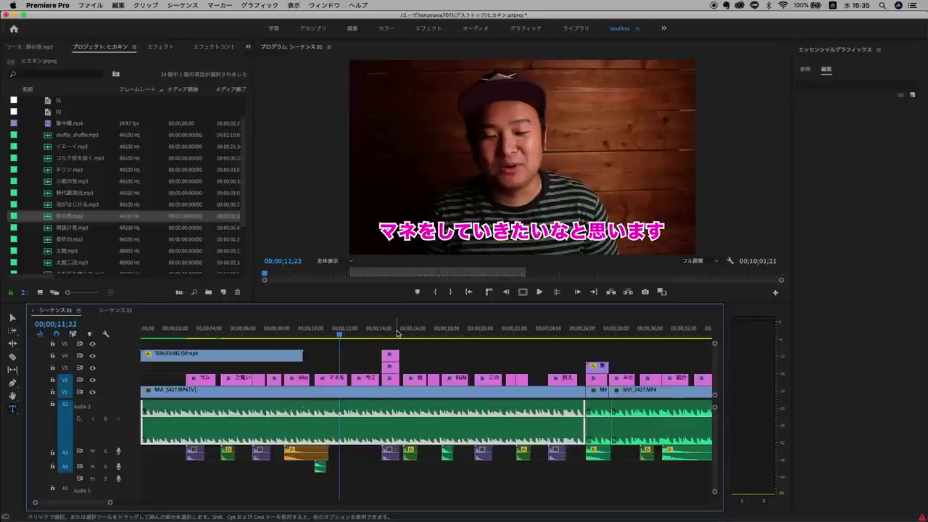
{"action": "scroll", "coordinate": [123, 423], "scroll_direction": "up", "scroll_amount": 3}
Unmute the Audio 1 track and select its first clip.
{"action": "left_click", "coordinate": [92, 406]}
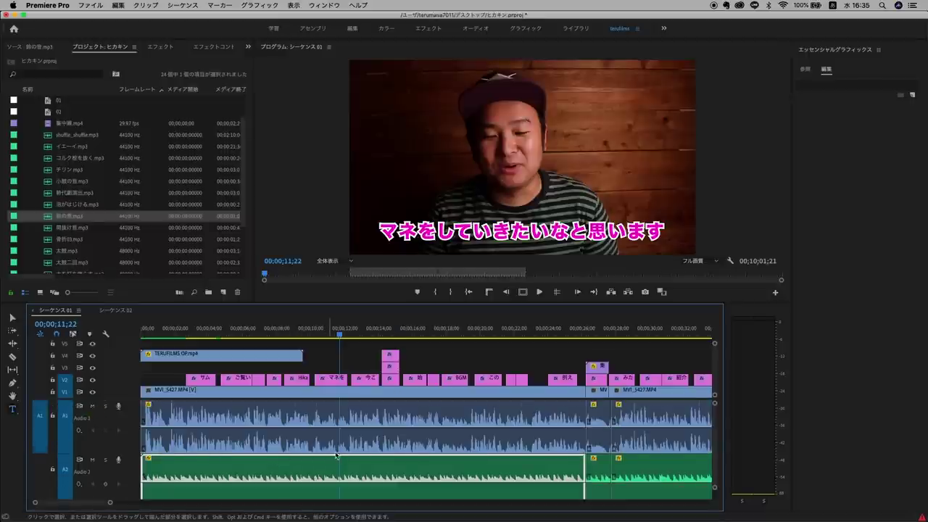
{"action": "scroll", "coordinate": [335, 456], "scroll_direction": "down", "scroll_amount": 3}
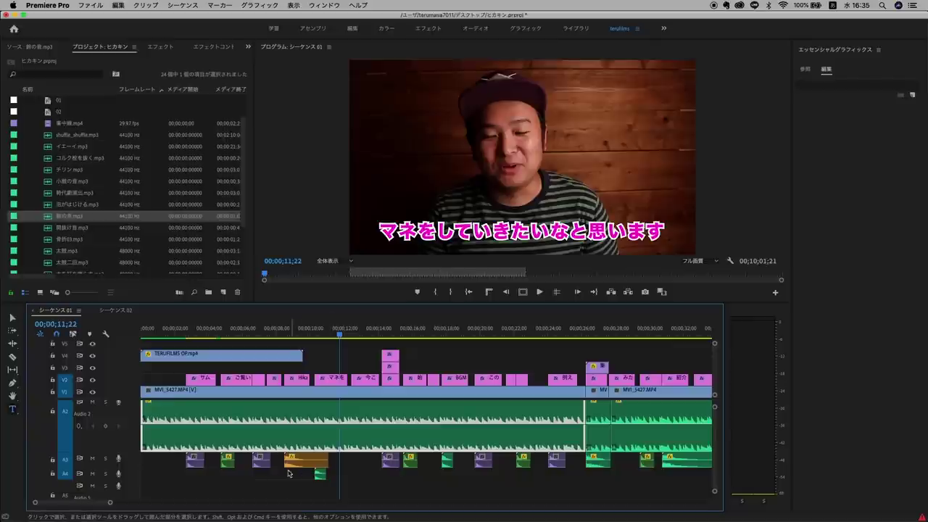
{"action": "scroll", "coordinate": [280, 470], "scroll_direction": "up", "scroll_amount": 3}
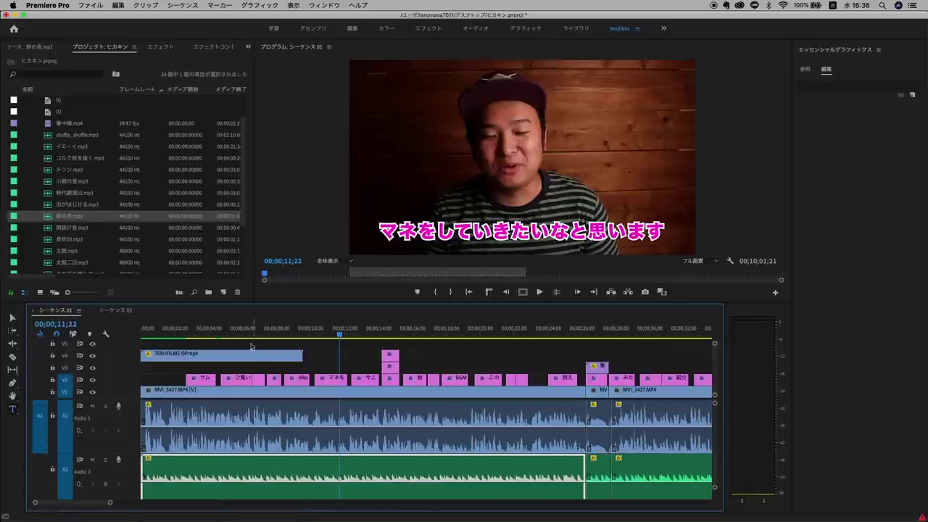
{"action": "left_click", "coordinate": [233, 413]}
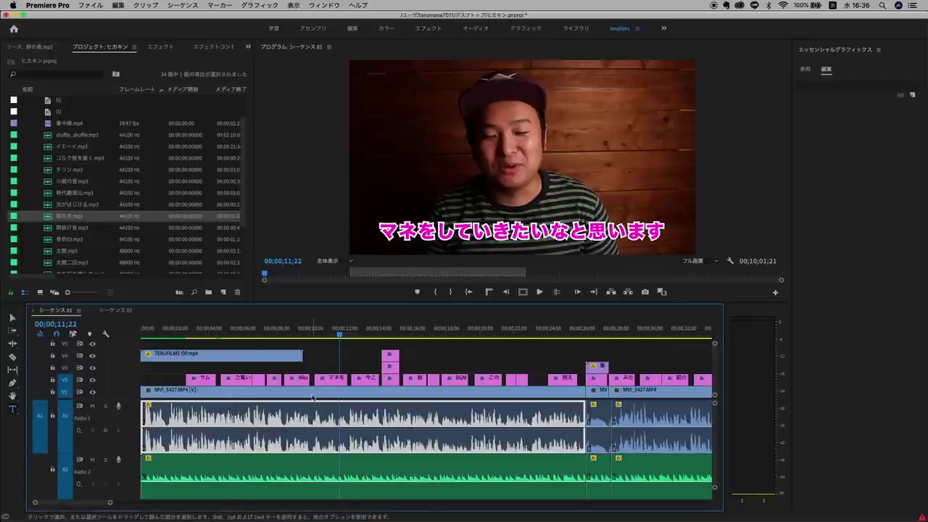
{"action": "left_click", "coordinate": [328, 357]}
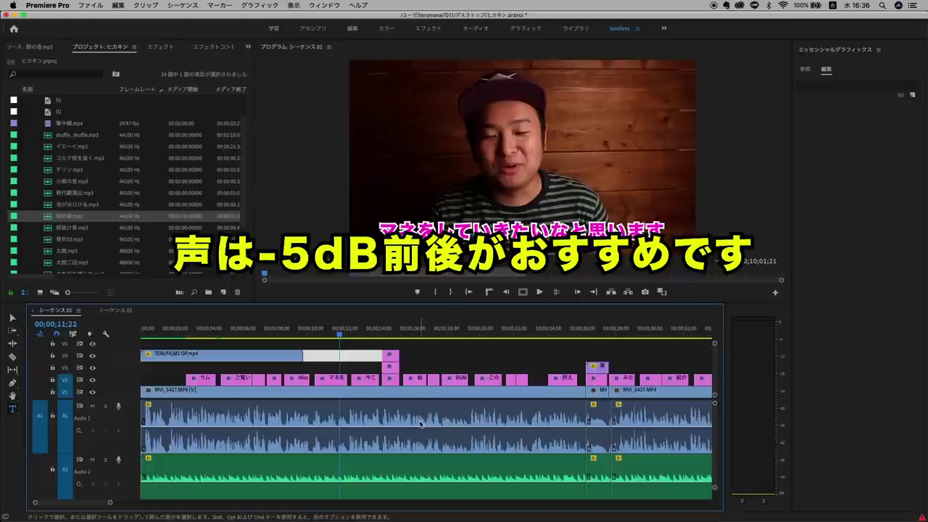
Apply an Audio Gain adjustment to the first Audio 1 clip, then deselect it.
{"action": "left_click", "coordinate": [347, 411]}
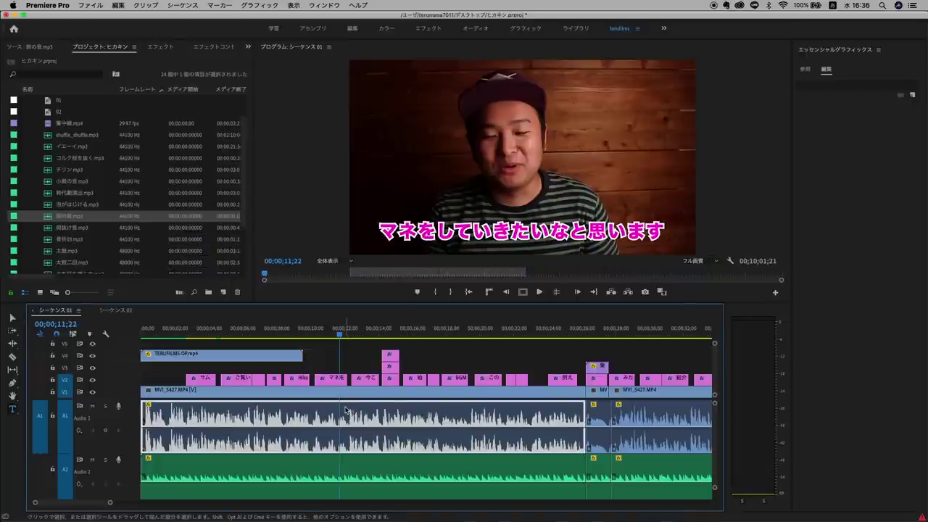
{"action": "key", "text": "g"}
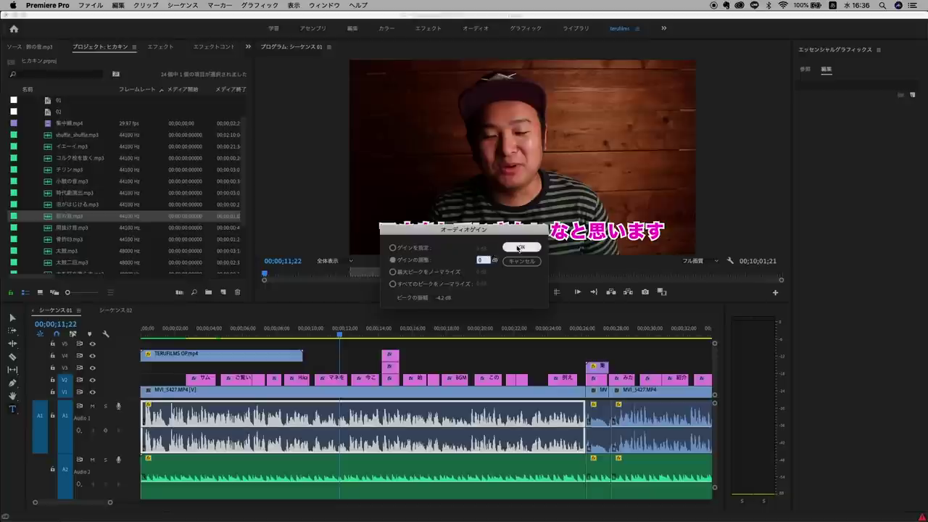
{"action": "left_click", "coordinate": [522, 249]}
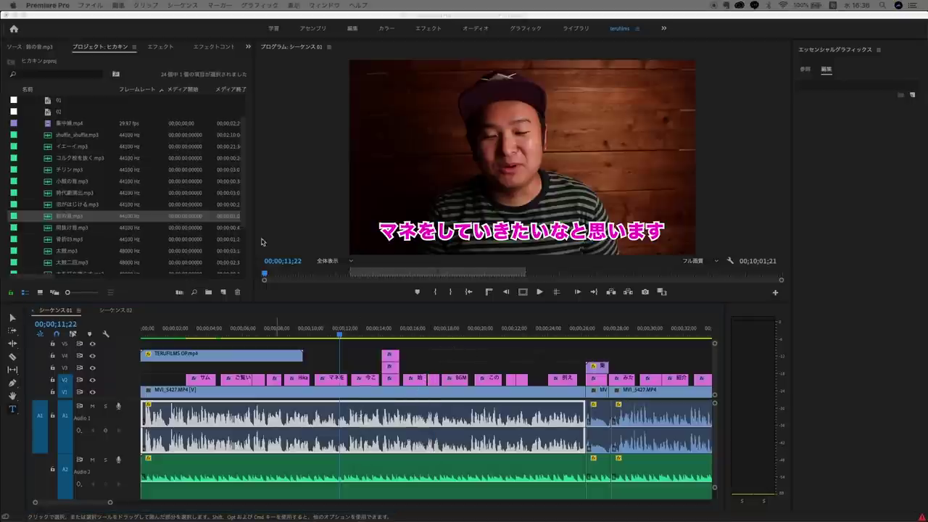
{"action": "left_click", "coordinate": [500, 354]}
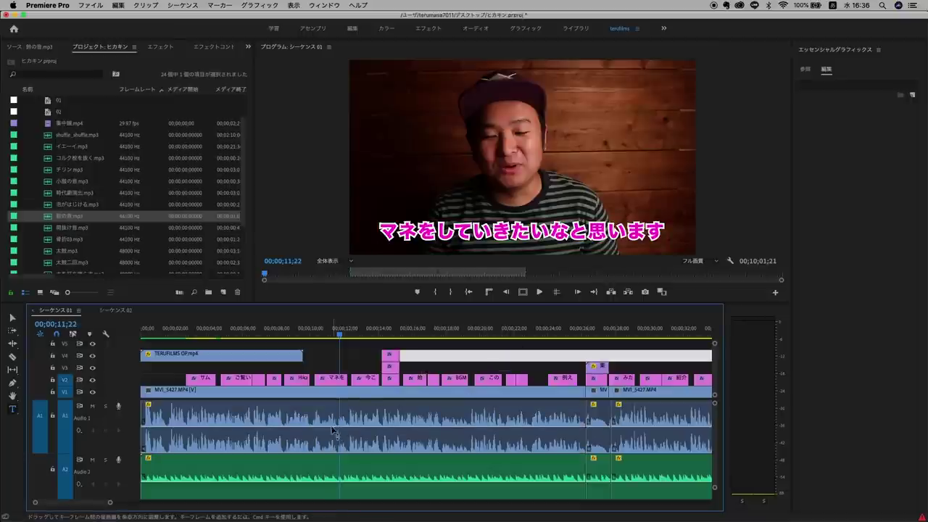
Mute the Audio 1, A3 and A4 tracks so only Audio 2 stays audible.
{"action": "left_click", "coordinate": [433, 413]}
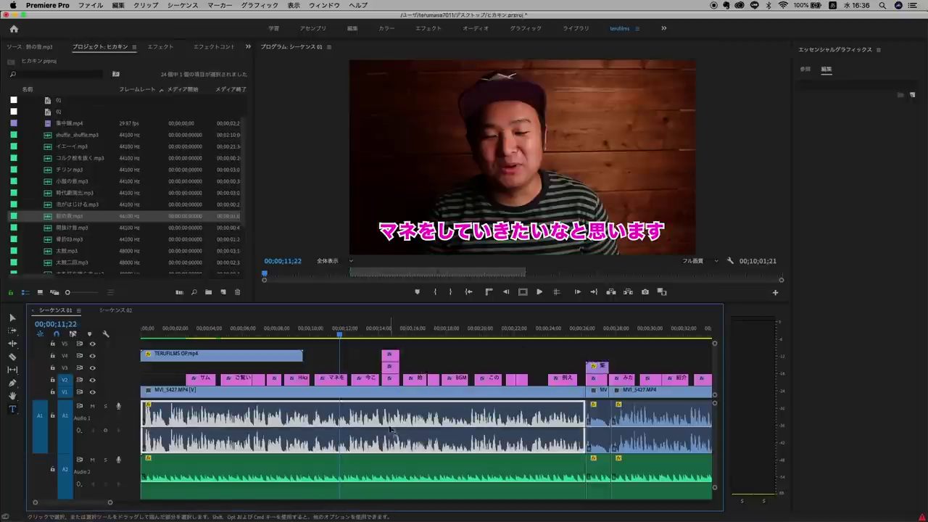
{"action": "scroll", "coordinate": [390, 435], "scroll_direction": "down", "scroll_amount": 3}
{"action": "scroll", "coordinate": [389, 435], "scroll_direction": "down", "scroll_amount": 2}
{"action": "left_click", "coordinate": [255, 424]}
{"action": "scroll", "coordinate": [113, 428], "scroll_direction": "up", "scroll_amount": 3}
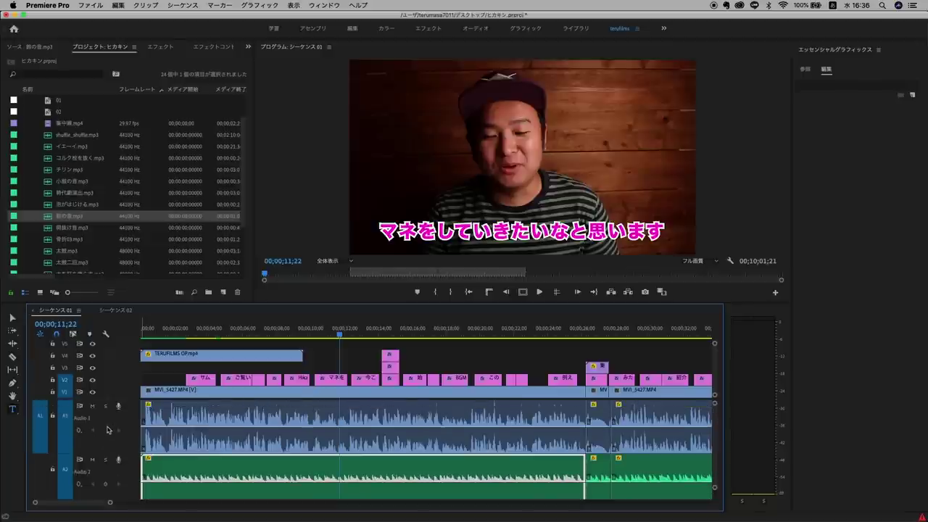
{"action": "left_click", "coordinate": [92, 406]}
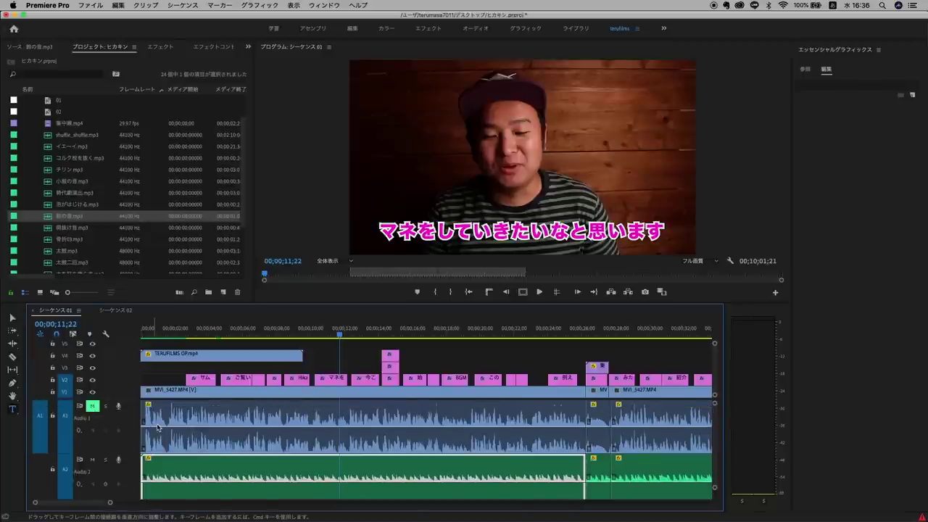
{"action": "scroll", "coordinate": [319, 435], "scroll_direction": "down", "scroll_amount": 2}
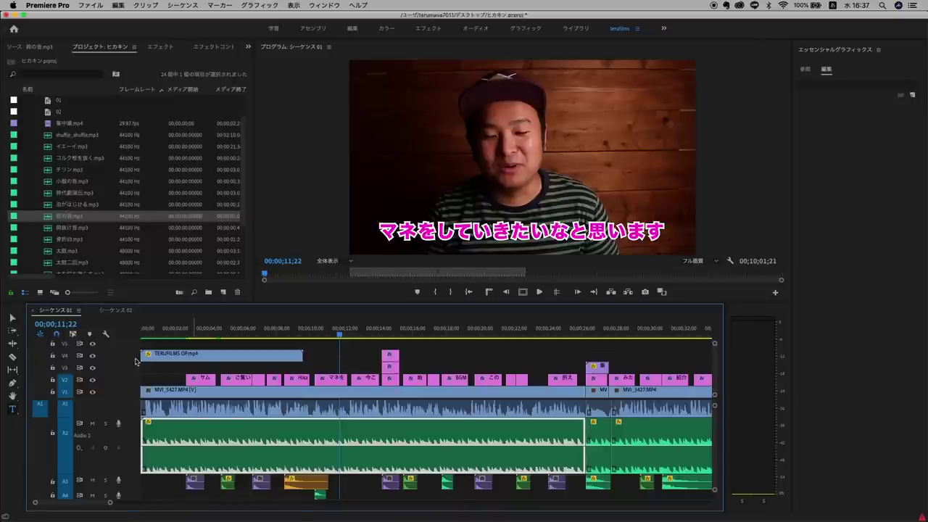
{"action": "scroll", "coordinate": [110, 477], "scroll_direction": "down", "scroll_amount": 2}
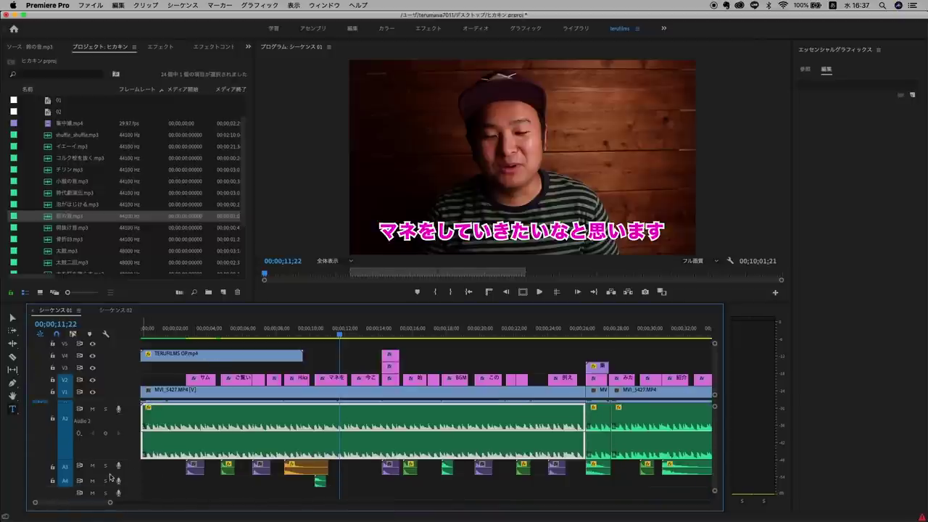
{"action": "left_click", "coordinate": [92, 466]}
{"action": "left_click", "coordinate": [92, 479]}
{"action": "scroll", "coordinate": [85, 457], "scroll_direction": "up", "scroll_amount": 3}
{"action": "left_click", "coordinate": [93, 407]}
Play from about 7 seconds to hear the Audio 2 talk track alone.
{"action": "scroll", "coordinate": [98, 424], "scroll_direction": "down", "scroll_amount": 3}
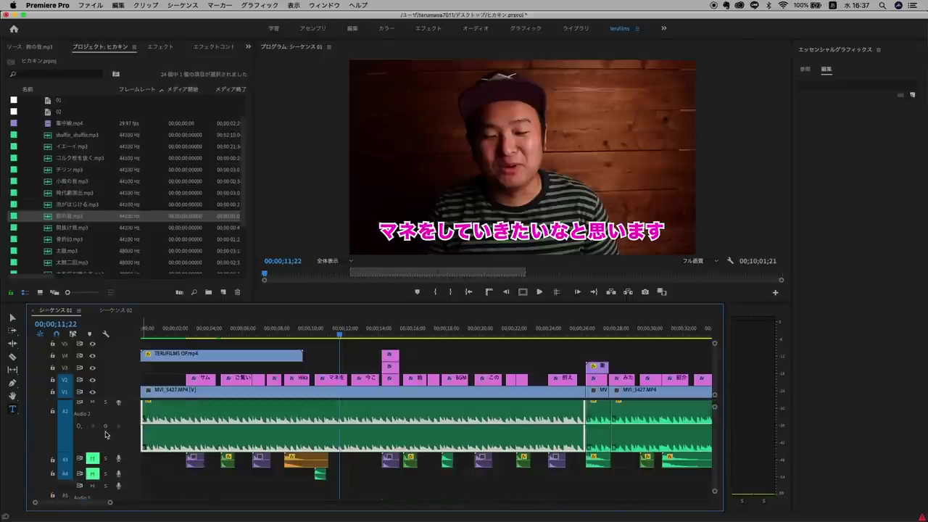
{"action": "left_click", "coordinate": [270, 330]}
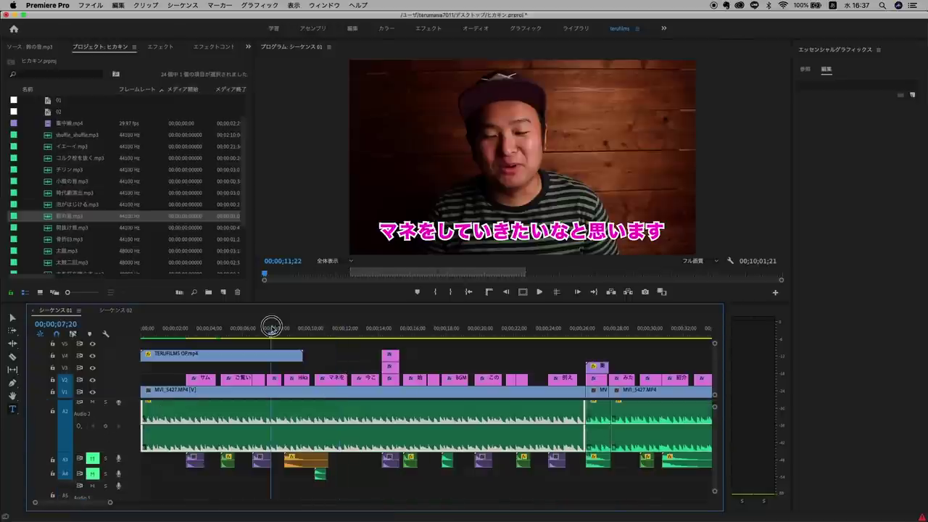
{"action": "left_click", "coordinate": [353, 355]}
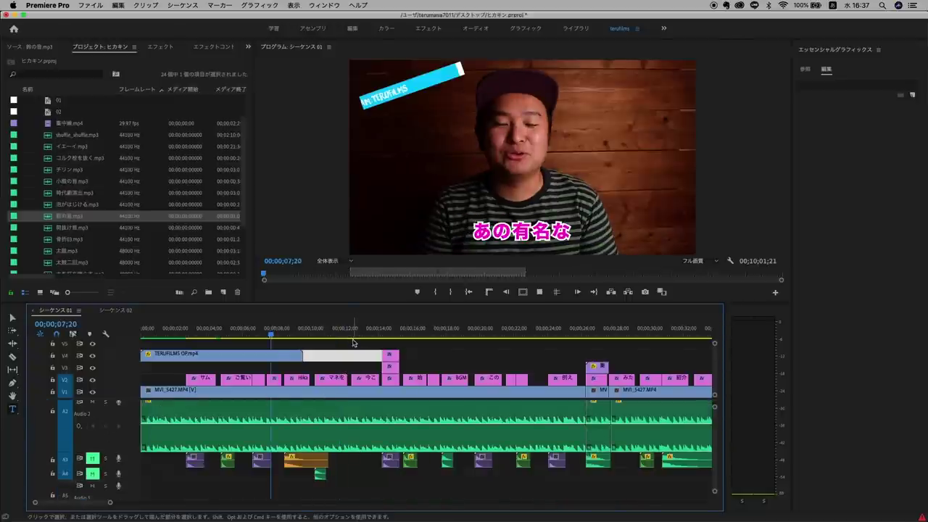
{"action": "key", "text": "space"}
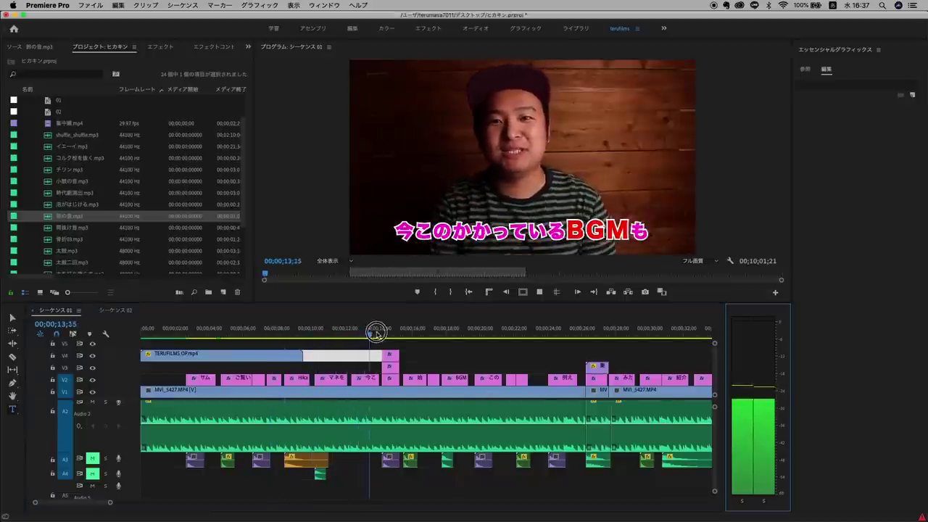
{"action": "key", "text": "space"}
{"action": "left_click", "coordinate": [387, 422]}
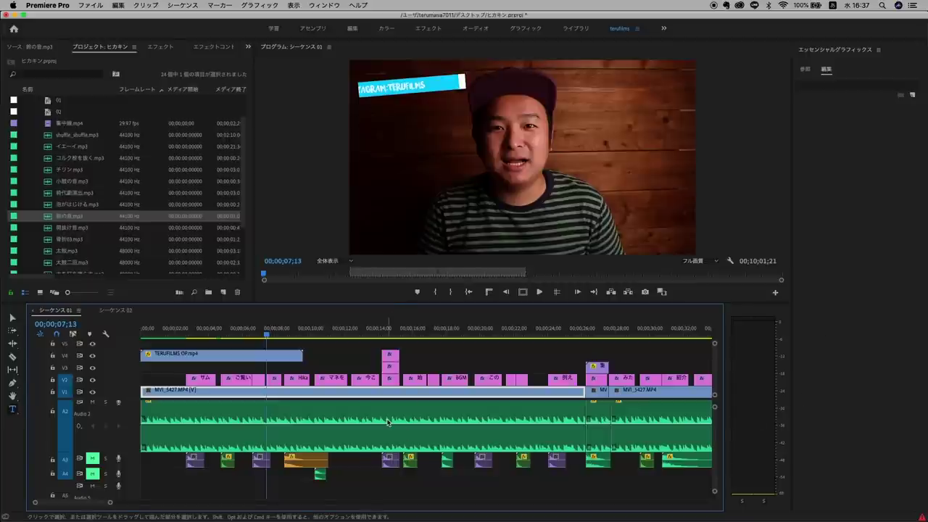
Open the Audio Gain dialog for the Audio 2 talk clip and close it unchanged.
{"action": "left_click", "coordinate": [291, 414]}
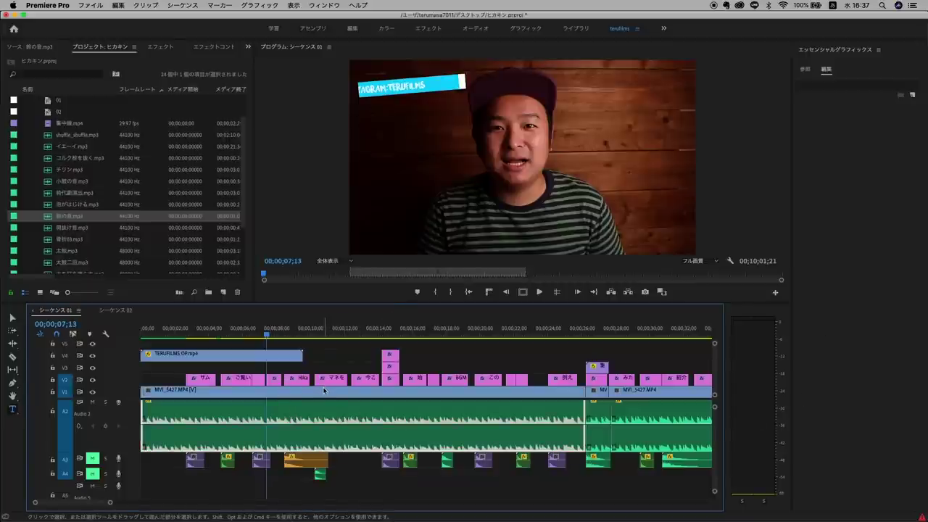
{"action": "key", "text": "g"}
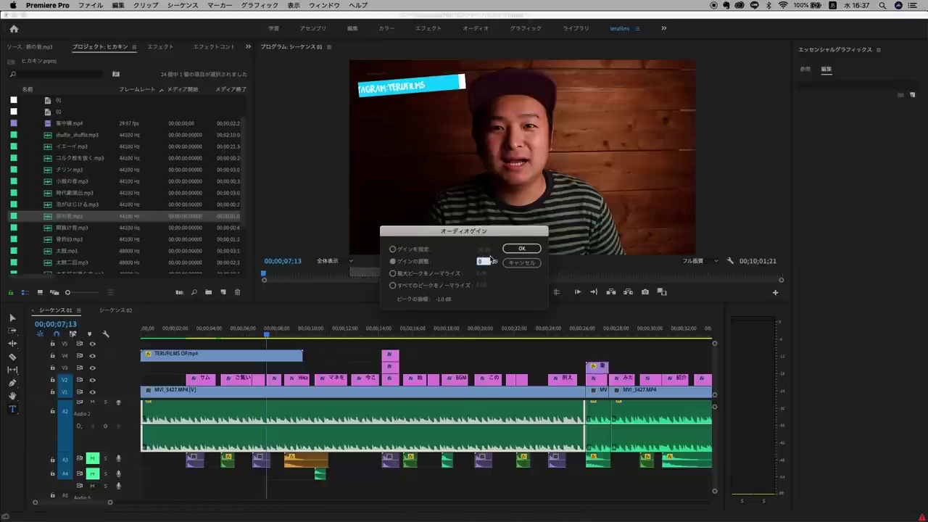
{"action": "left_click_drag", "start_coordinate": [497, 232], "coordinate": [502, 238]}
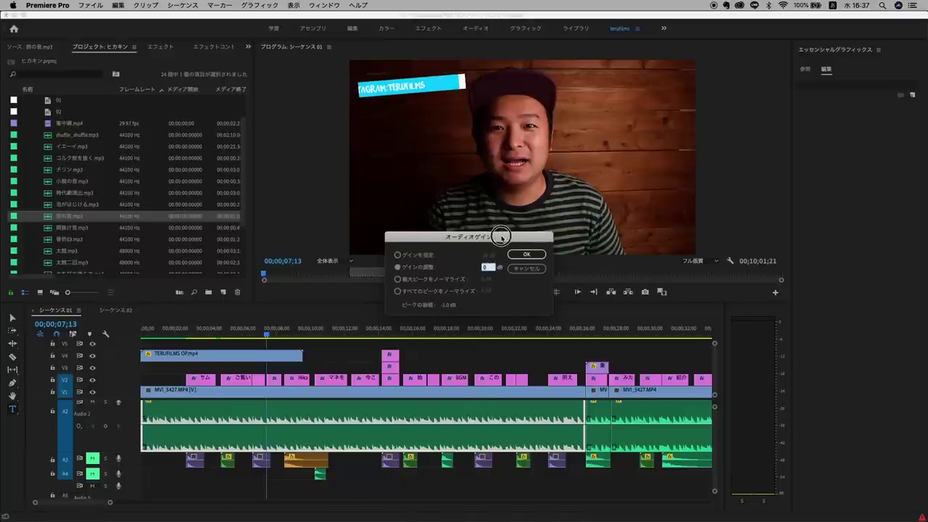
{"action": "left_click", "coordinate": [526, 270]}
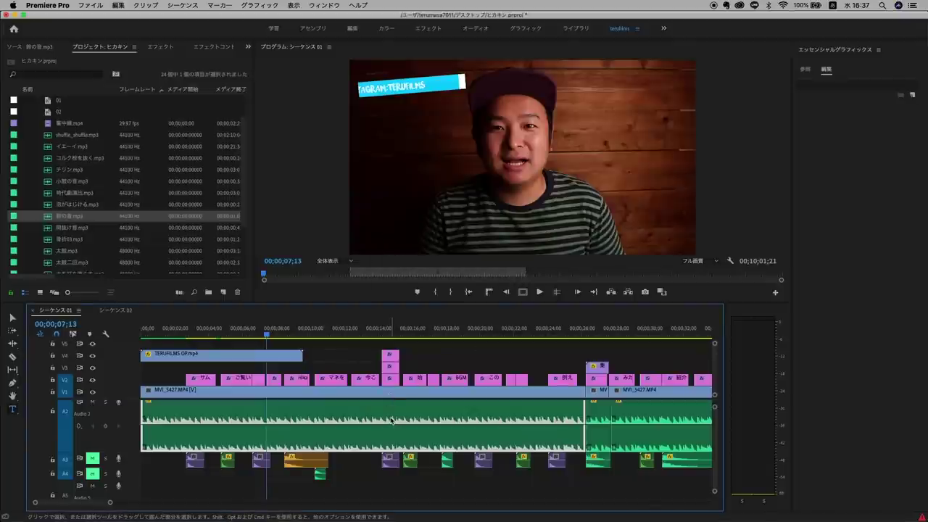
Boost the talk audio by +20 dB, listen, then undo back to the original level.
{"action": "key", "text": "g"}
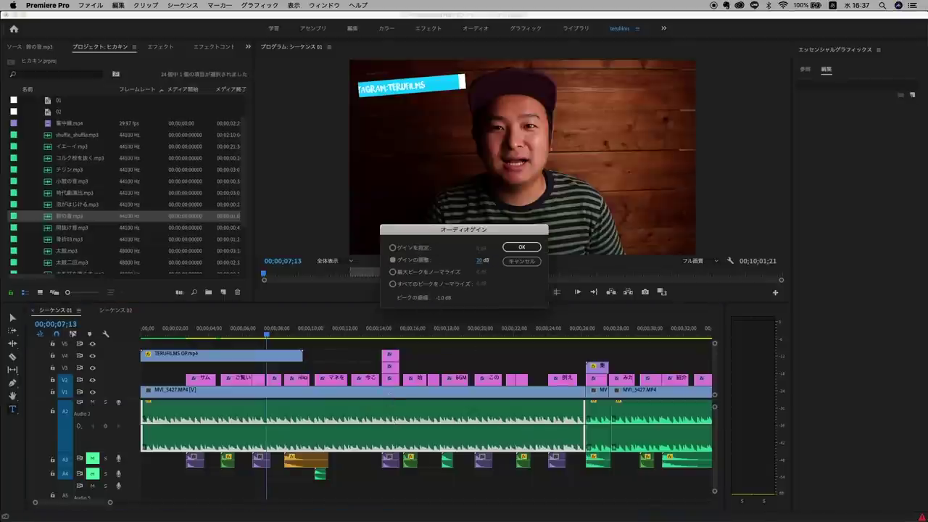
{"action": "key", "text": "Return"}
{"action": "key", "text": "space"}
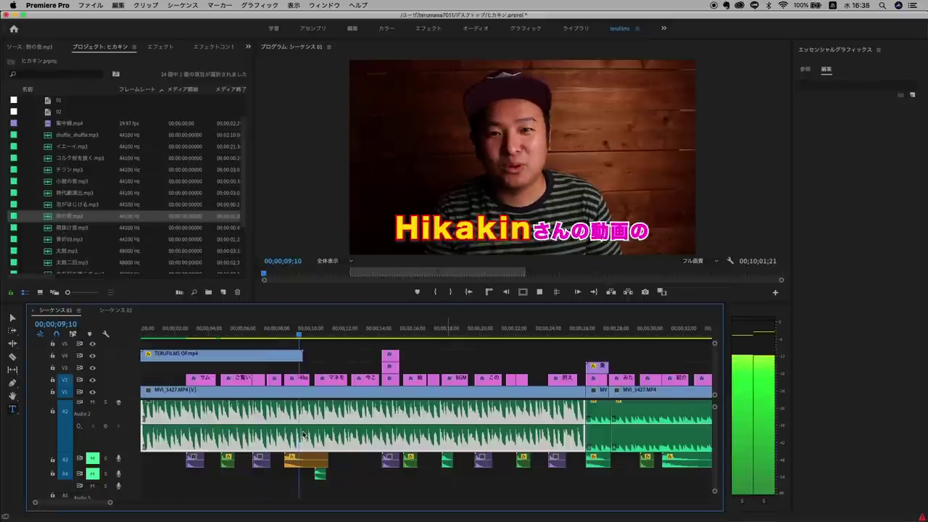
{"action": "key", "text": "super+z"}
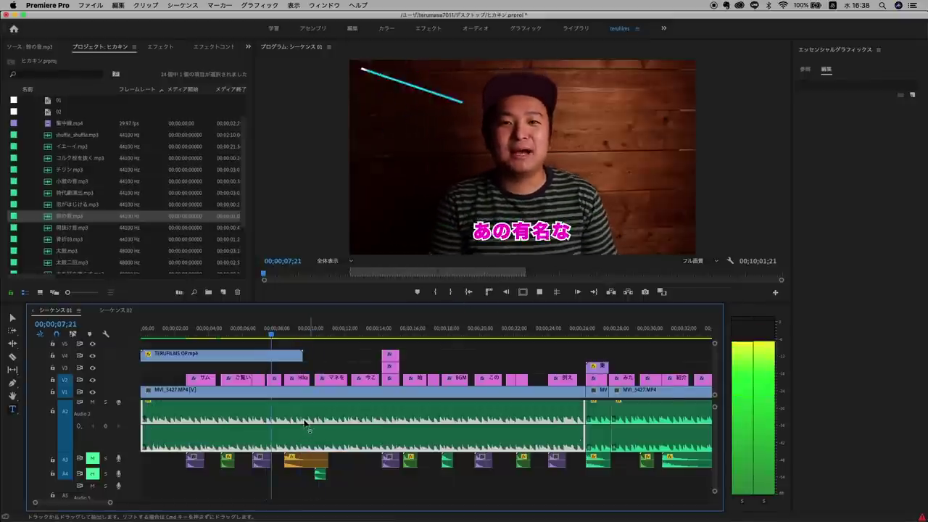
{"action": "key", "text": "space"}
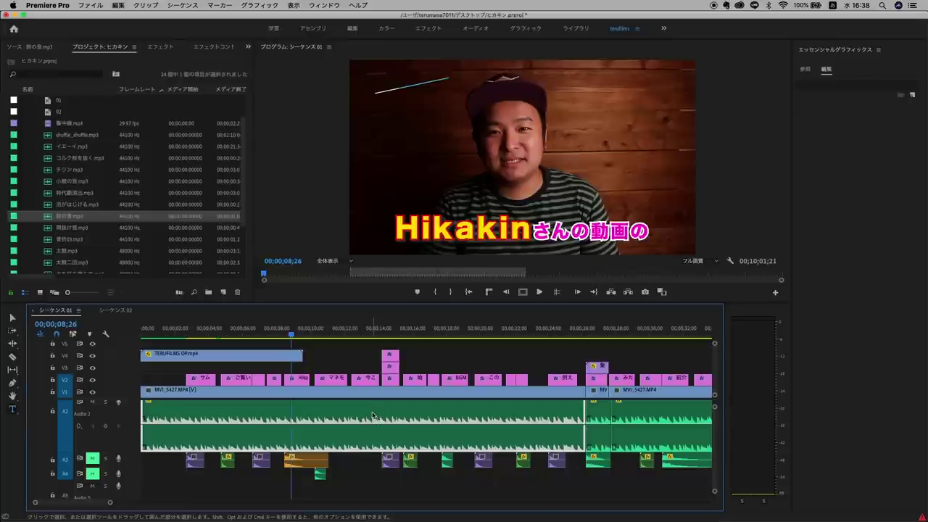
Recheck the talk clip's audio gain without changes, then zoom out to the whole sequence.
{"action": "key", "text": "g"}
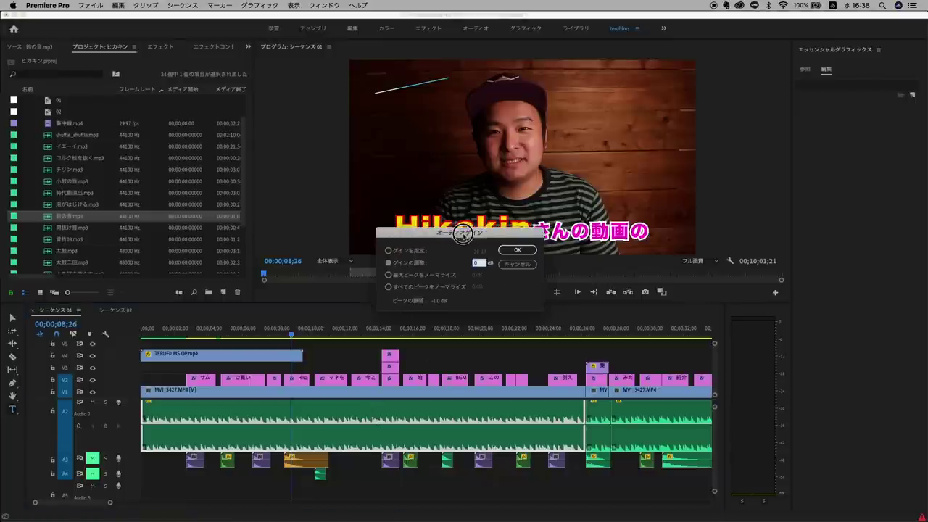
{"action": "key", "text": "Return"}
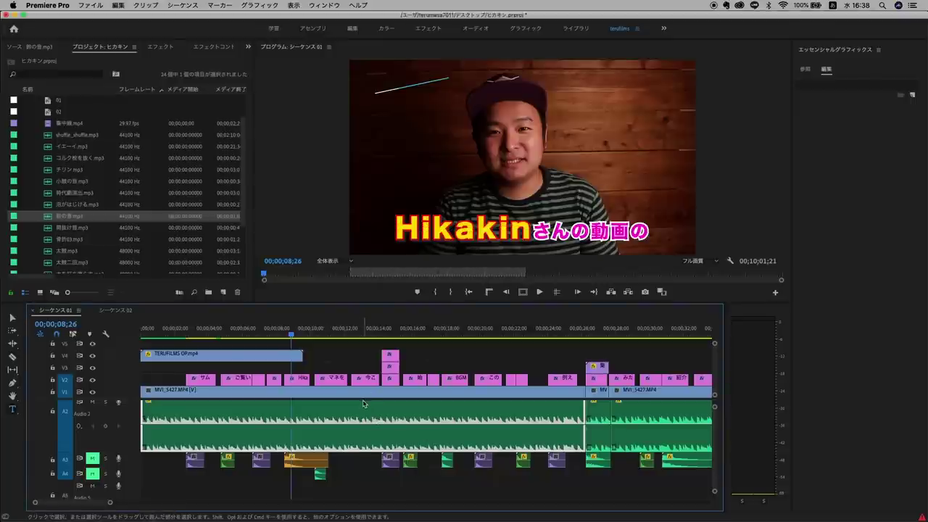
{"action": "right_click", "coordinate": [363, 403]}
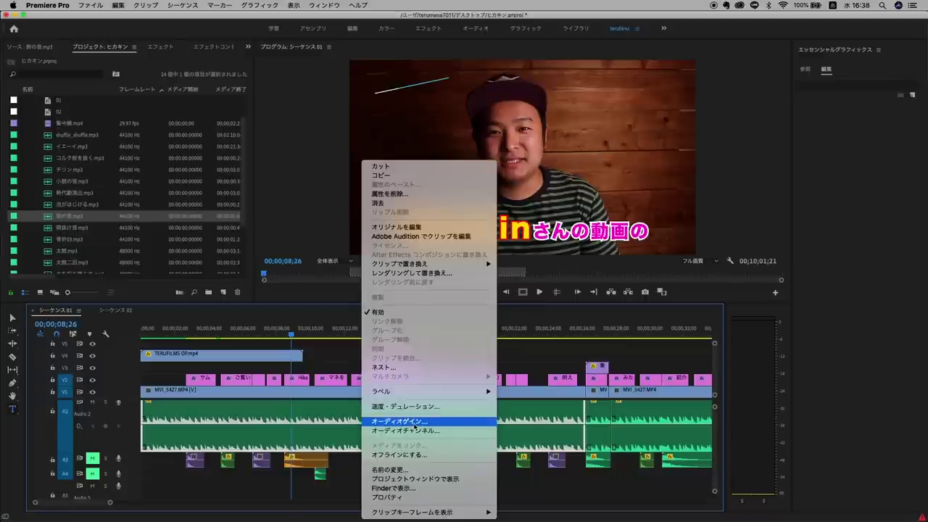
{"action": "left_click", "coordinate": [414, 427]}
{"action": "key", "text": "Return"}
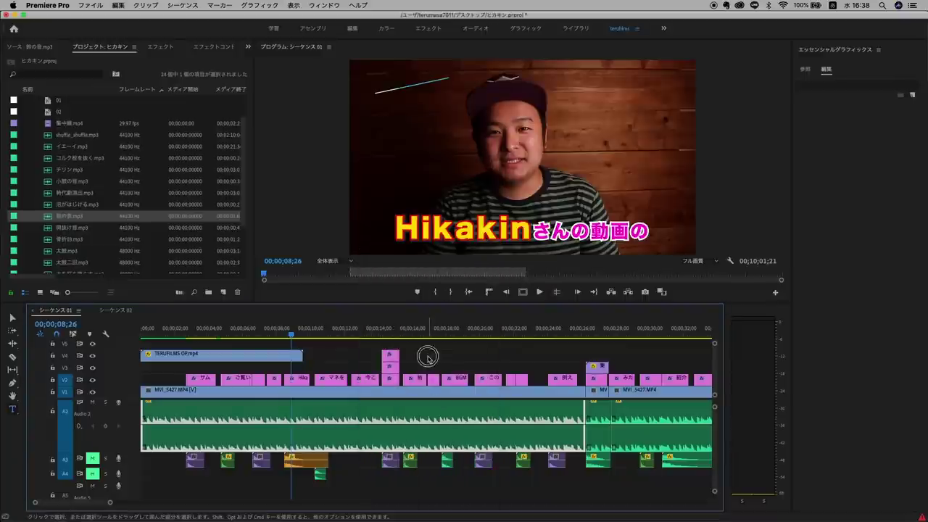
{"action": "key", "text": "minus"}
{"action": "key", "text": "minus"}
{"action": "key", "text": "minus"}
{"action": "key", "text": "minus"}
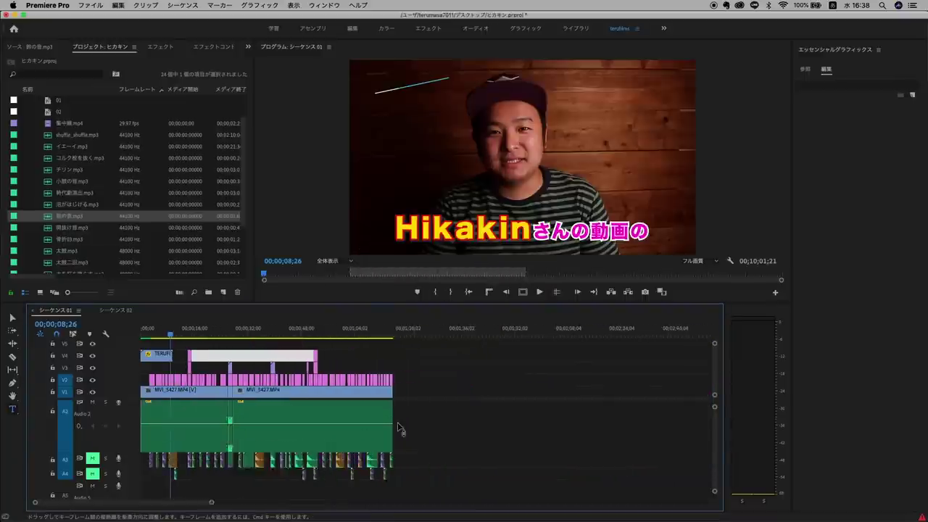
{"action": "key", "text": "minus"}
{"action": "key", "text": "minus"}
{"action": "key", "text": "minus"}
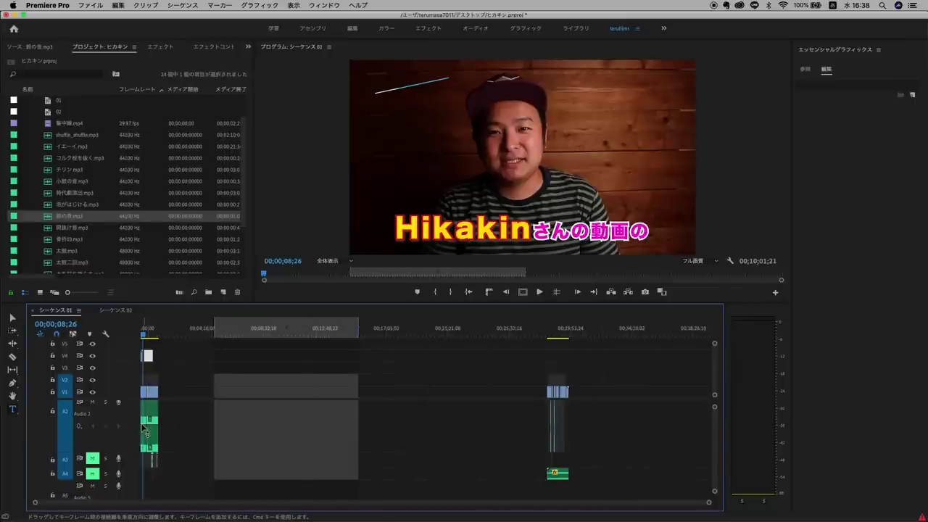
Make track A1 taller to show its waveform, then unmute sound-effect tracks A3 and A4.
{"action": "key", "text": "equal"}
{"action": "key", "text": "equal"}
{"action": "key", "text": "equal"}
{"action": "key", "text": "equal"}
{"action": "key", "text": "equal"}
{"action": "key", "text": "equal"}
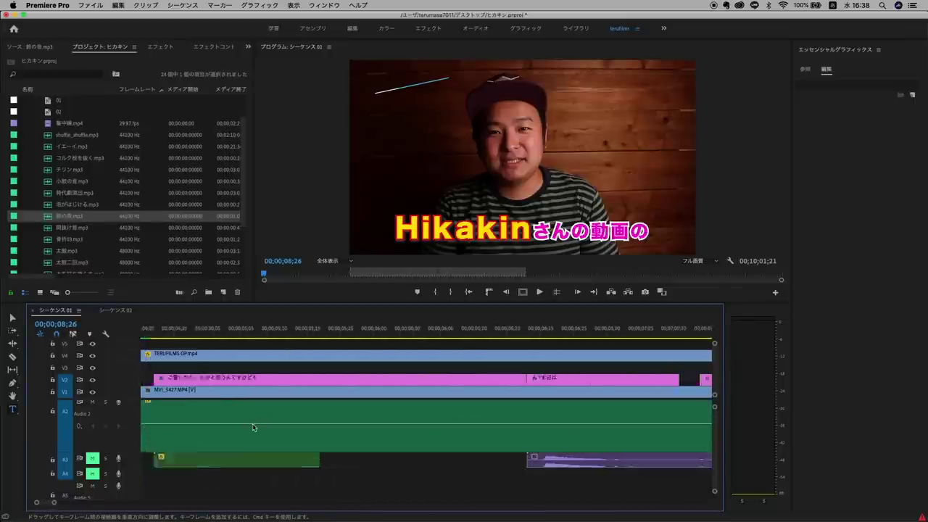
{"action": "key", "text": "minus"}
{"action": "key", "text": "minus"}
{"action": "key", "text": "minus"}
{"action": "key", "text": "minus"}
{"action": "key", "text": "minus"}
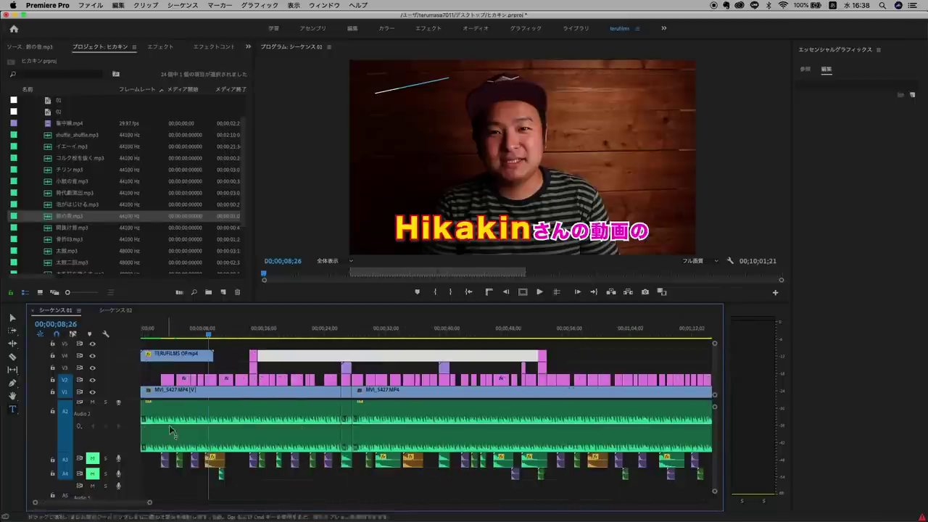
{"action": "left_click_drag", "start_coordinate": [109, 407], "coordinate": [110, 443]}
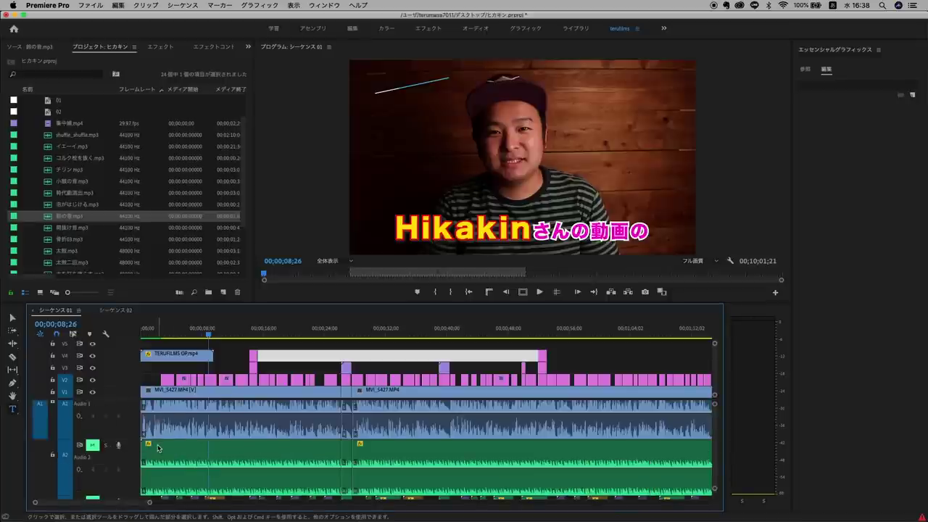
{"action": "scroll", "coordinate": [108, 453], "scroll_direction": "down", "scroll_amount": 3}
{"action": "scroll", "coordinate": [120, 456], "scroll_direction": "down", "scroll_amount": 2}
{"action": "left_click", "coordinate": [92, 429]}
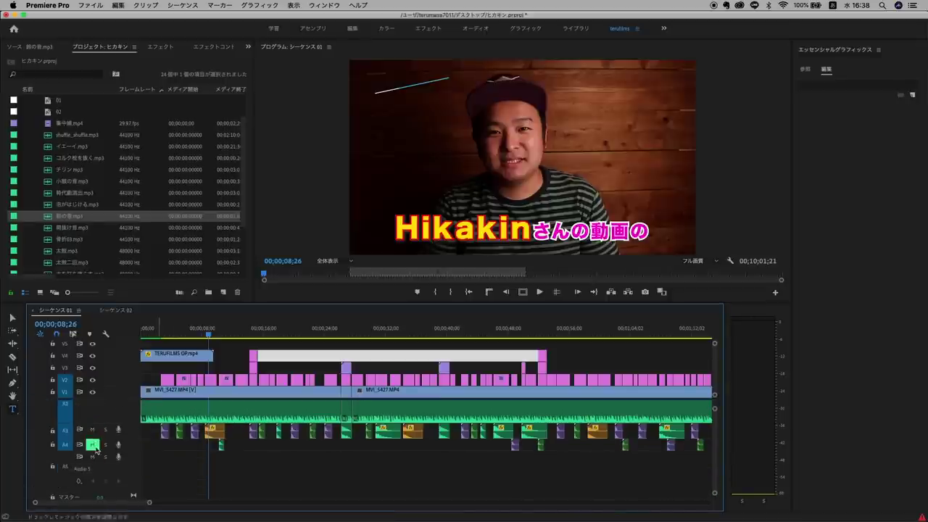
{"action": "left_click", "coordinate": [93, 444]}
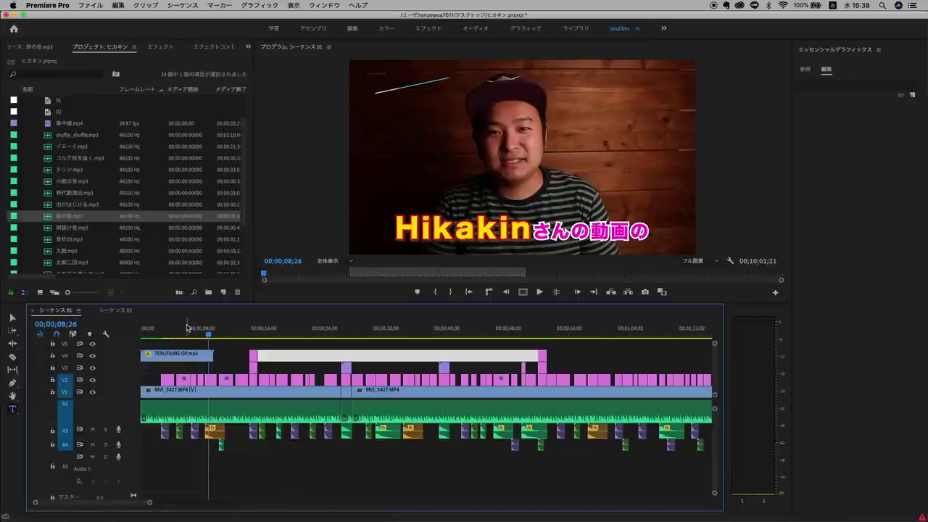
{"action": "left_click", "coordinate": [161, 339]}
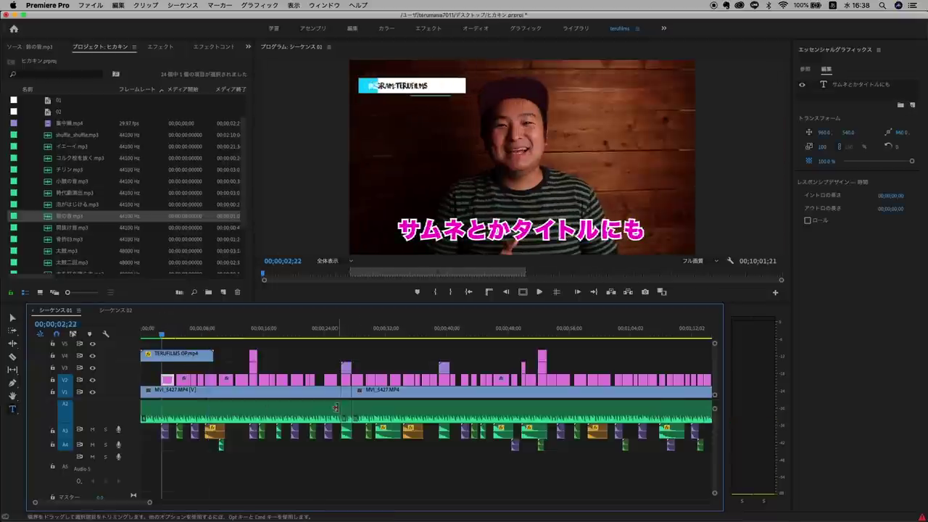
{"action": "key", "text": "space"}
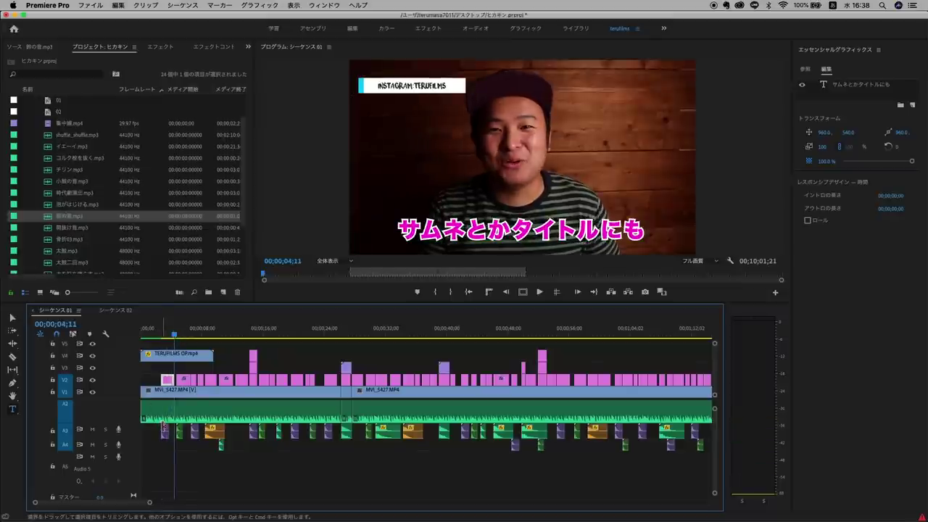
{"action": "key", "text": "equal"}
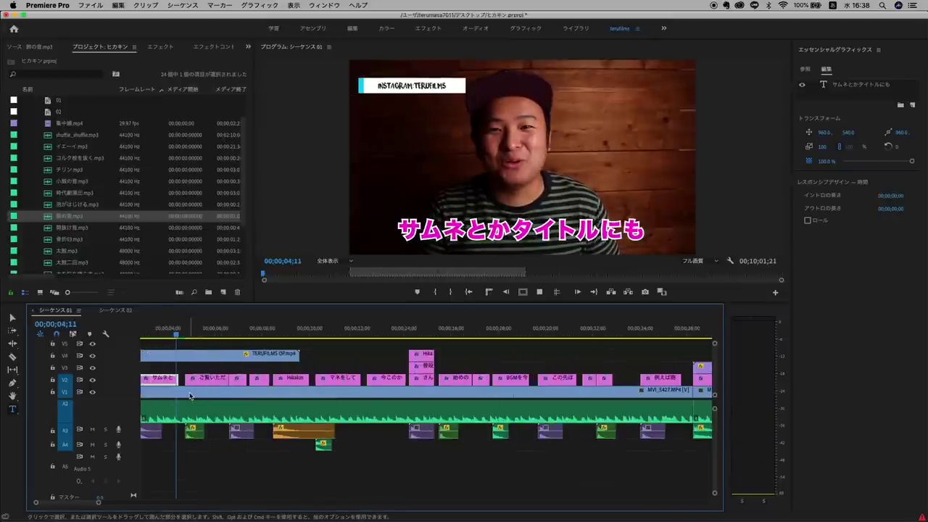
{"action": "key", "text": "space"}
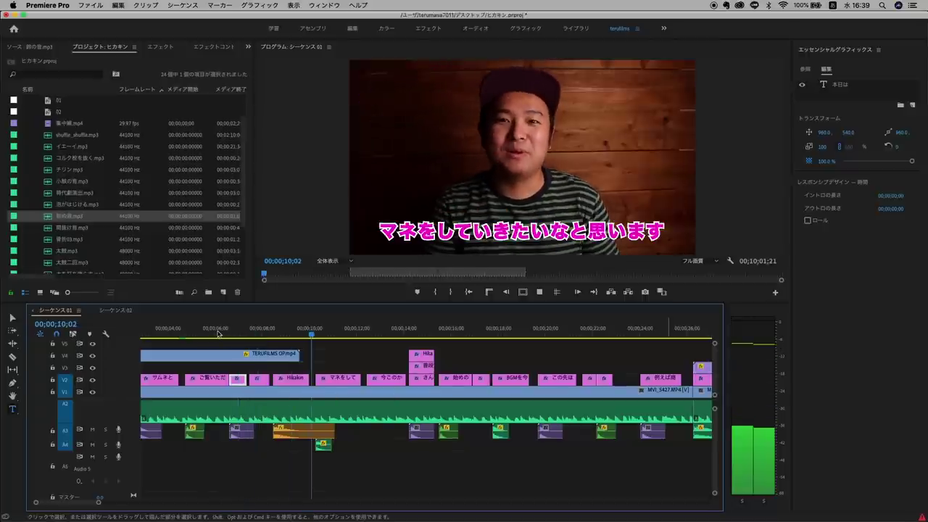
{"action": "left_click_drag", "start_coordinate": [345, 332], "coordinate": [216, 330]}
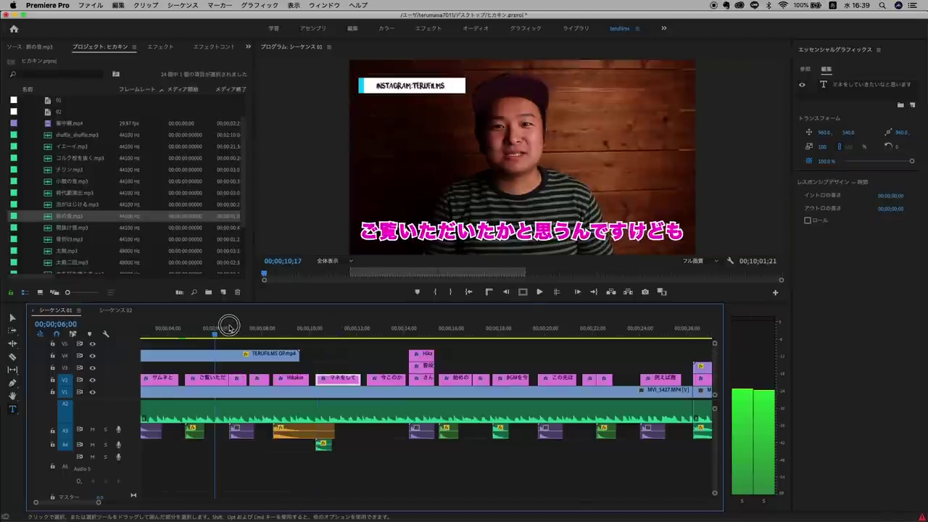
{"action": "key", "text": "minus"}
{"action": "key", "text": "minus"}
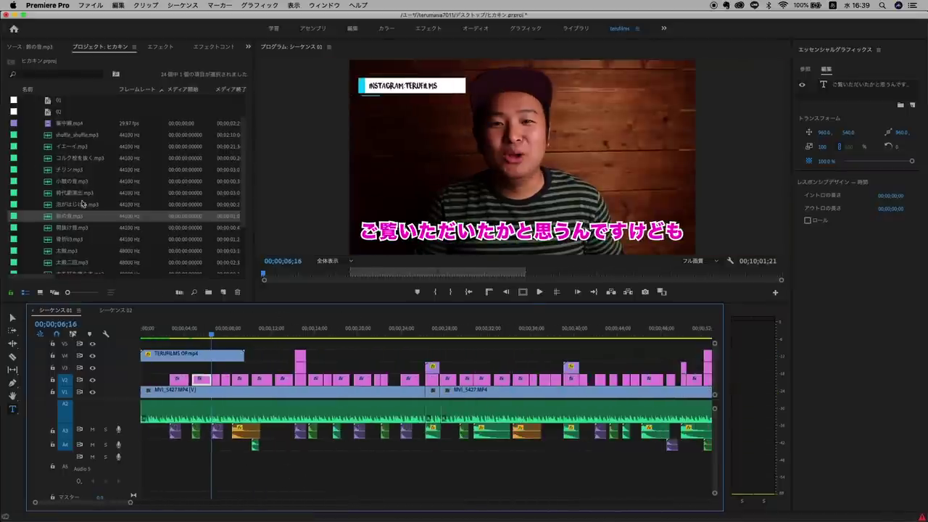
{"action": "scroll", "coordinate": [91, 174], "scroll_direction": "down", "scroll_amount": 5}
{"action": "scroll", "coordinate": [88, 206], "scroll_direction": "up", "scroll_amount": 5}
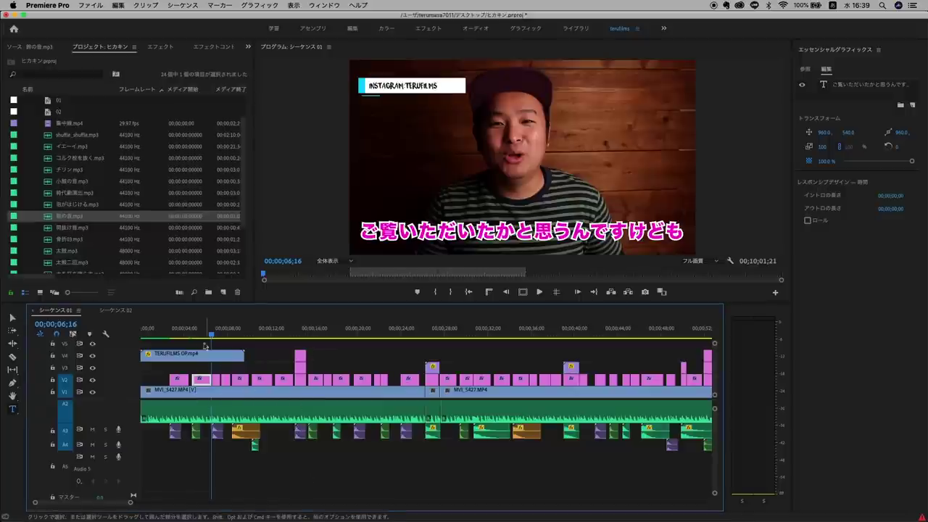
{"action": "left_click", "coordinate": [172, 332]}
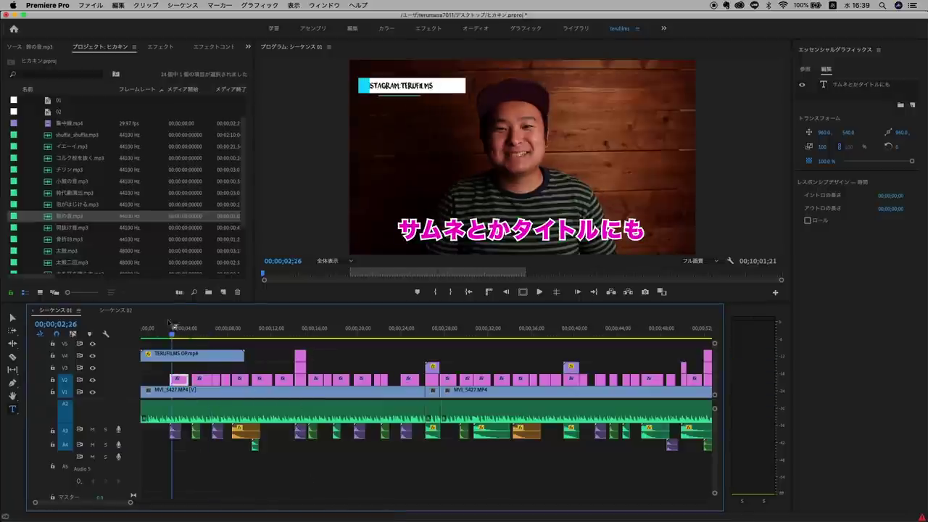
Play from near the start, zoom the timeline out, and select the first sound-effect clip on A3.
{"action": "key", "text": "space"}
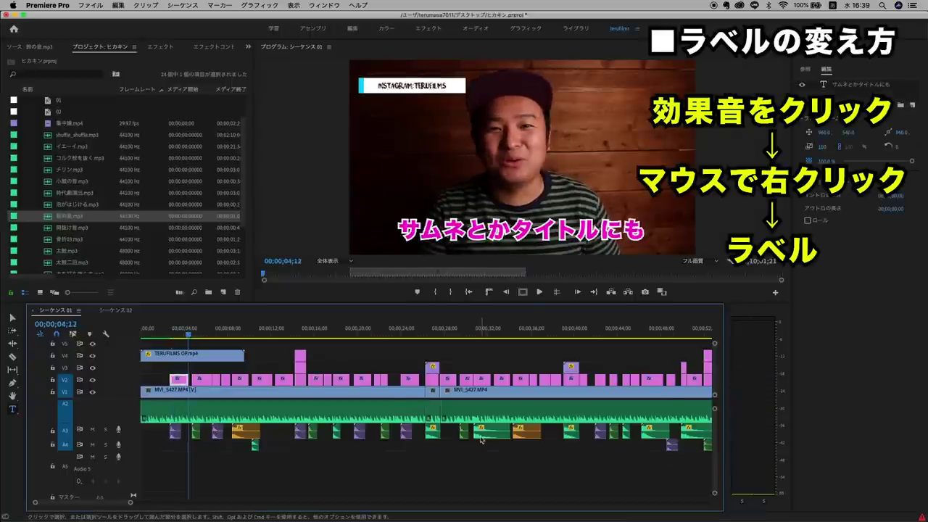
{"action": "key", "text": "minus"}
{"action": "left_click", "coordinate": [168, 431]}
{"action": "left_click", "coordinate": [203, 430]}
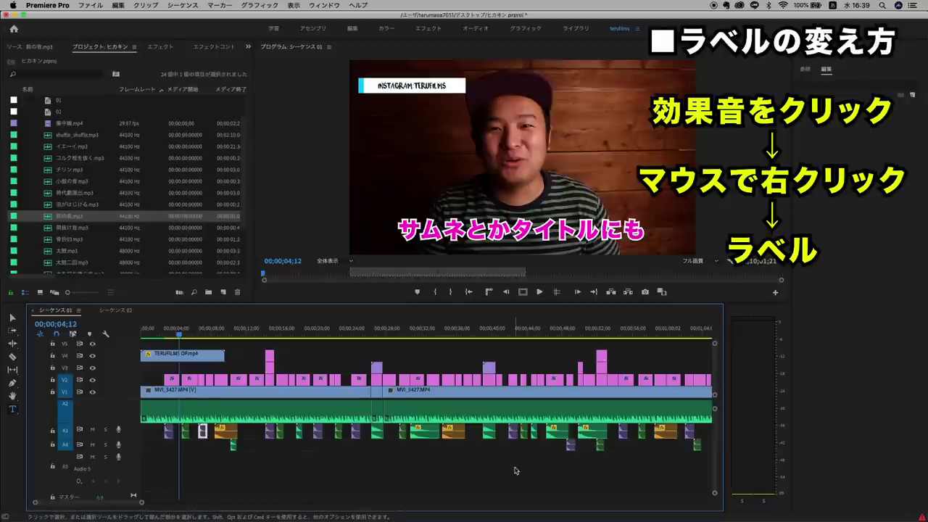
{"action": "left_click", "coordinate": [167, 432]}
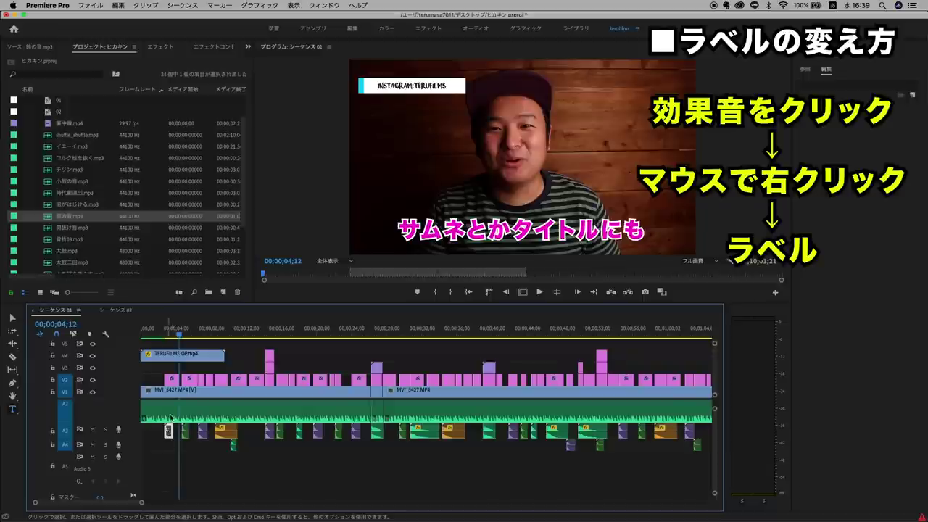
Add the remaining A3 and A4 sound-effect clips to the selection.
{"action": "left_click", "coordinate": [203, 432], "text": "shift"}
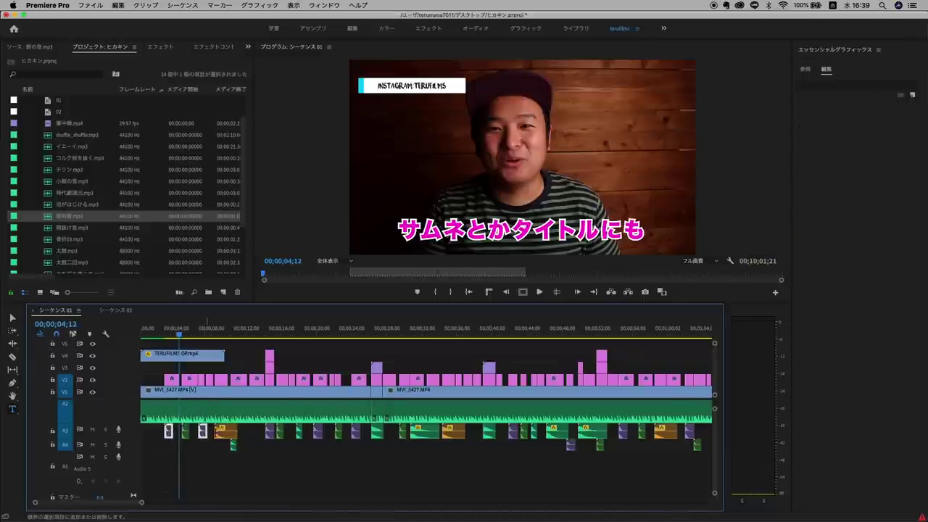
{"action": "left_click", "coordinate": [270, 432], "text": "shift"}
{"action": "left_click", "coordinate": [317, 432], "text": "shift"}
{"action": "left_click", "coordinate": [355, 432], "text": "shift"}
{"action": "left_click", "coordinate": [512, 432], "text": "shift"}
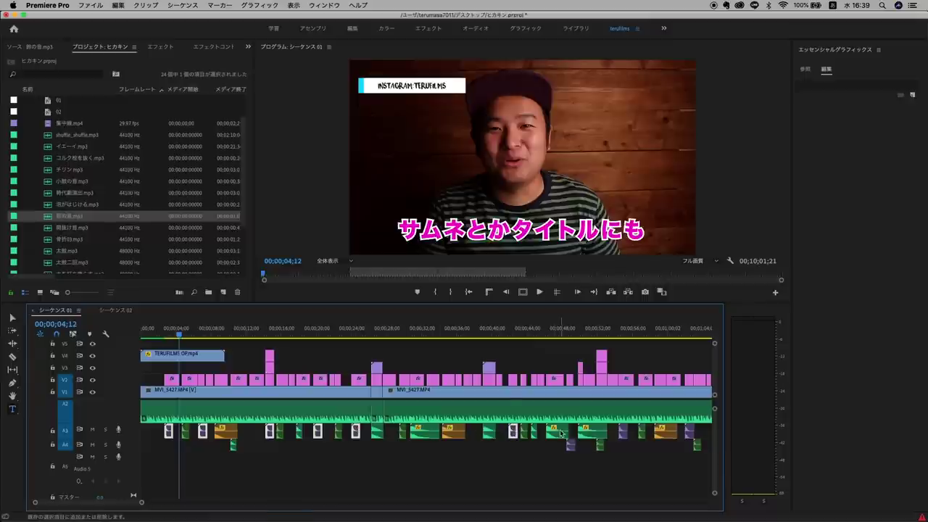
{"action": "left_click", "coordinate": [571, 444], "text": "shift"}
{"action": "left_click", "coordinate": [622, 432], "text": "shift"}
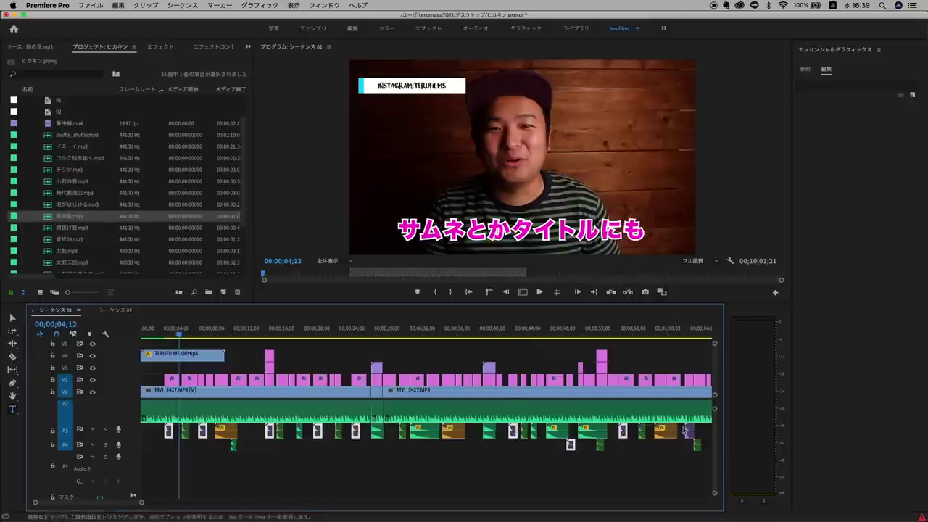
{"action": "left_click", "coordinate": [692, 432], "text": "shift"}
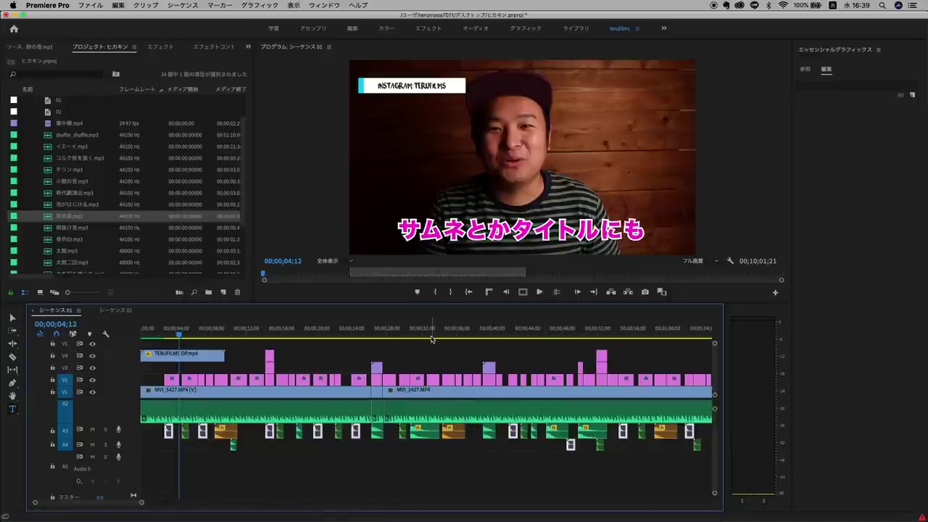
Apply Audio Gain to the selected sound effects, then scrub toward the remote-thrust shot.
{"action": "key", "text": "g"}
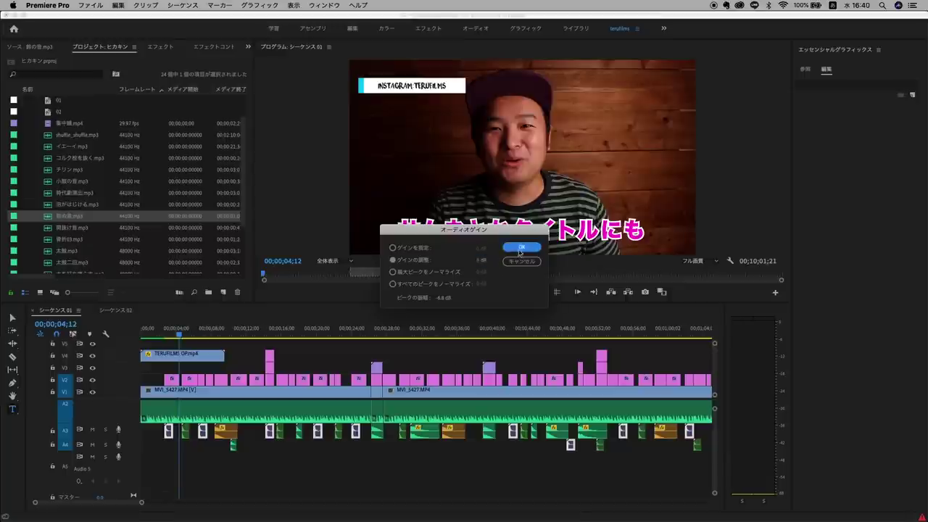
{"action": "left_click", "coordinate": [521, 248]}
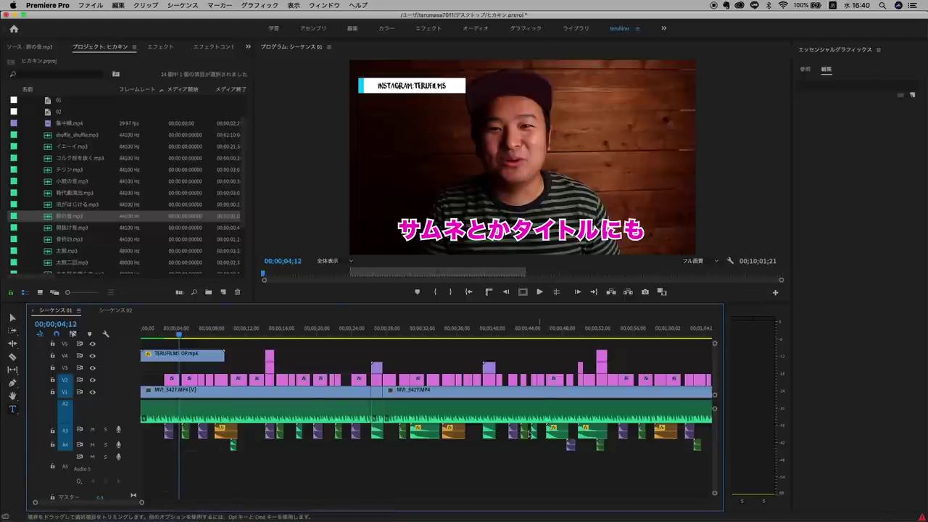
{"action": "key", "text": "ctrl+super+Escape"}
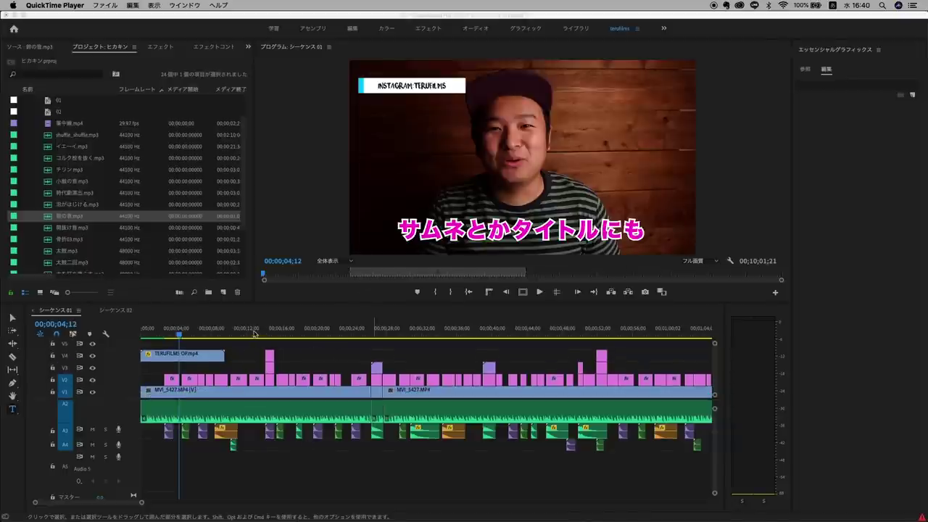
{"action": "left_click", "coordinate": [254, 332]}
{"action": "left_click_drag", "start_coordinate": [284, 331], "coordinate": [378, 343]}
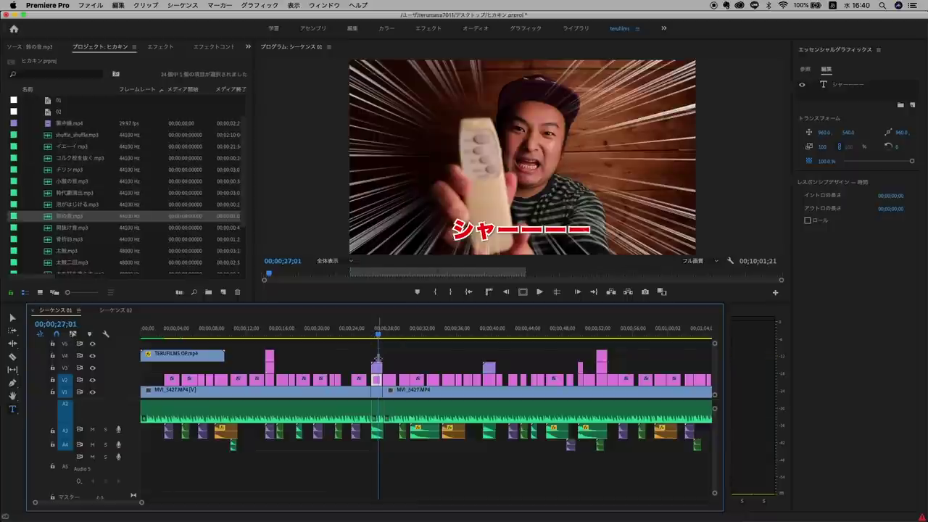
Copy the remote-thrust shot's speed-line, caption, footage and audio clips into シーケンス 02.
{"action": "key", "text": "equal"}
{"action": "key", "text": "equal"}
{"action": "key", "text": "equal"}
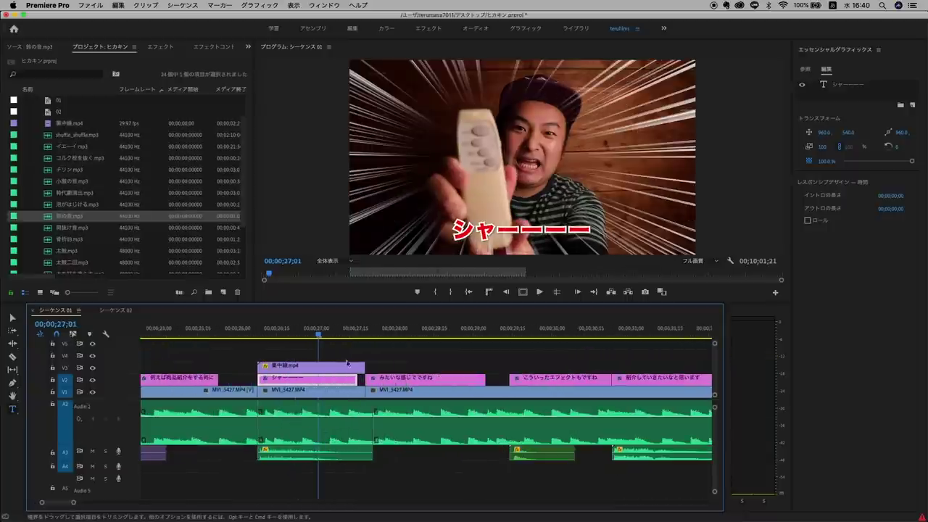
{"action": "left_click_drag", "start_coordinate": [346, 348], "coordinate": [323, 457]}
{"action": "key", "text": "ctrl+c"}
{"action": "left_click", "coordinate": [116, 310]}
{"action": "key", "text": "ctrl+v"}
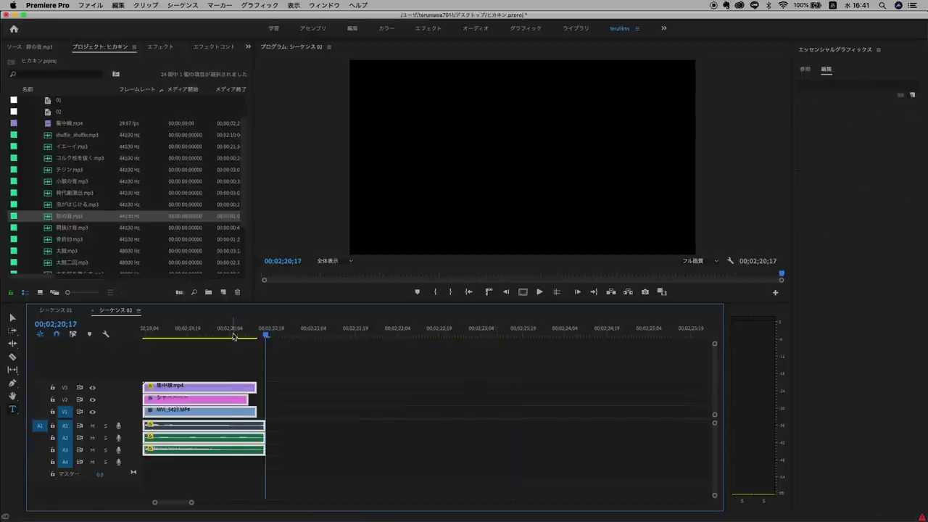
Paste a bare copy of the footage clip and its audio at 02;22.
{"action": "left_click", "coordinate": [233, 337]}
{"action": "left_click", "coordinate": [295, 384]}
{"action": "left_click", "coordinate": [249, 413]}
{"action": "key", "text": "super+c"}
{"action": "left_click", "coordinate": [347, 332]}
{"action": "key", "text": "super+v"}
Play back and scrub the footage copy and the pasted speed-line shot to check them.
{"action": "left_click_drag", "start_coordinate": [353, 330], "coordinate": [343, 330]}
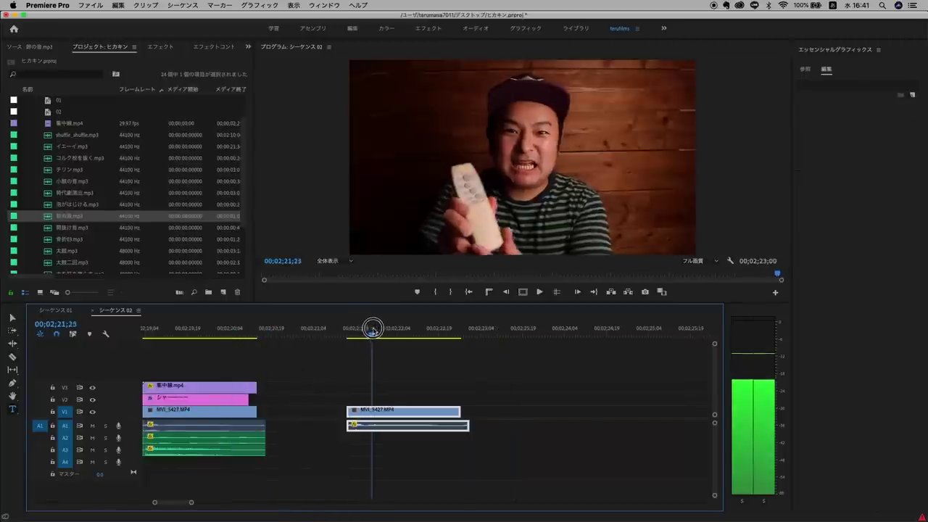
{"action": "key", "text": "space"}
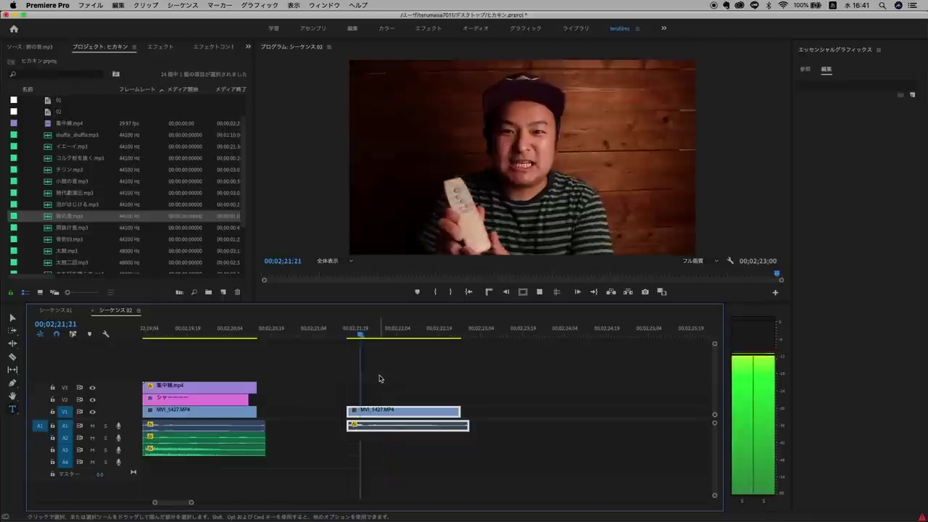
{"action": "left_click", "coordinate": [336, 333]}
{"action": "key", "text": "space"}
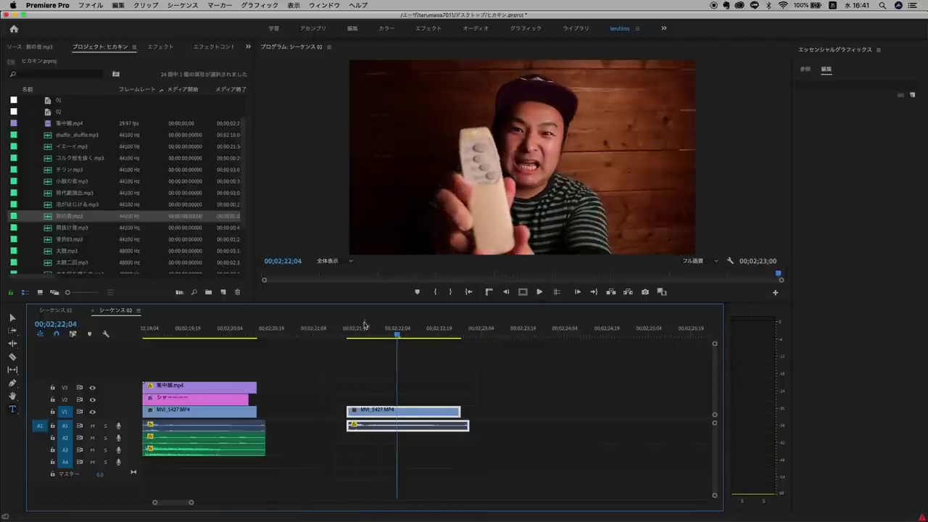
{"action": "left_click_drag", "start_coordinate": [361, 323], "coordinate": [392, 328]}
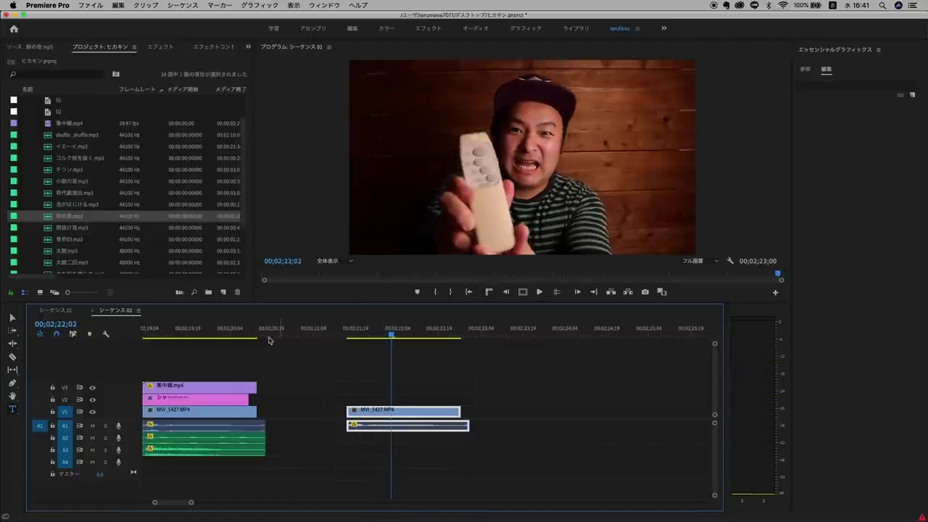
{"action": "left_click", "coordinate": [216, 388]}
{"action": "left_click", "coordinate": [212, 330]}
{"action": "left_click", "coordinate": [312, 355]}
{"action": "left_click", "coordinate": [319, 332]}
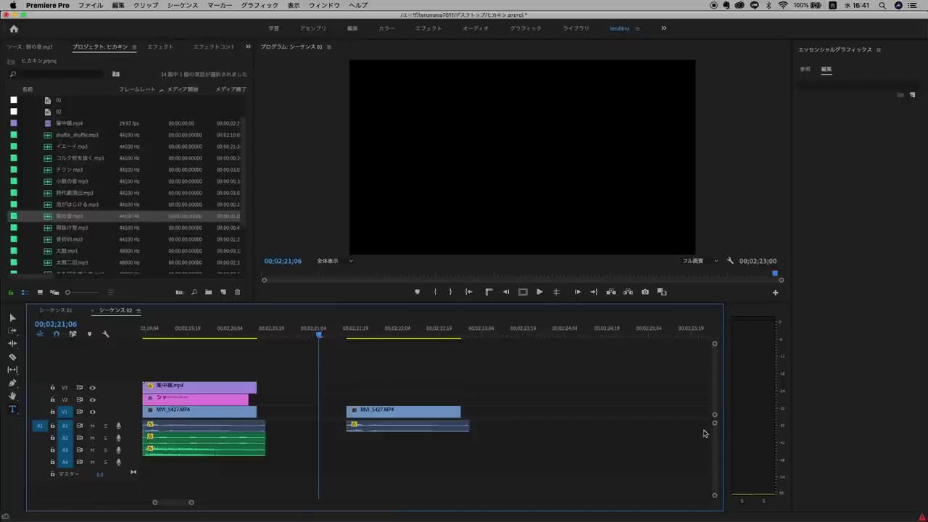
{"action": "mouse_move", "coordinate": [707, 520]}
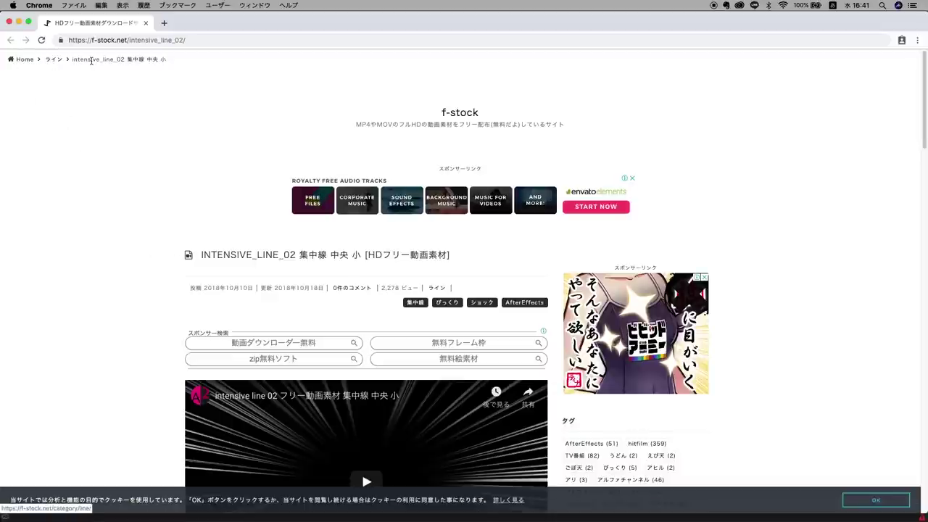
Scroll to the Download section of the f-stock INTENSIVE_LINE_02 page and download the video.
{"action": "scroll", "coordinate": [269, 229], "scroll_direction": "down", "scroll_amount": 1}
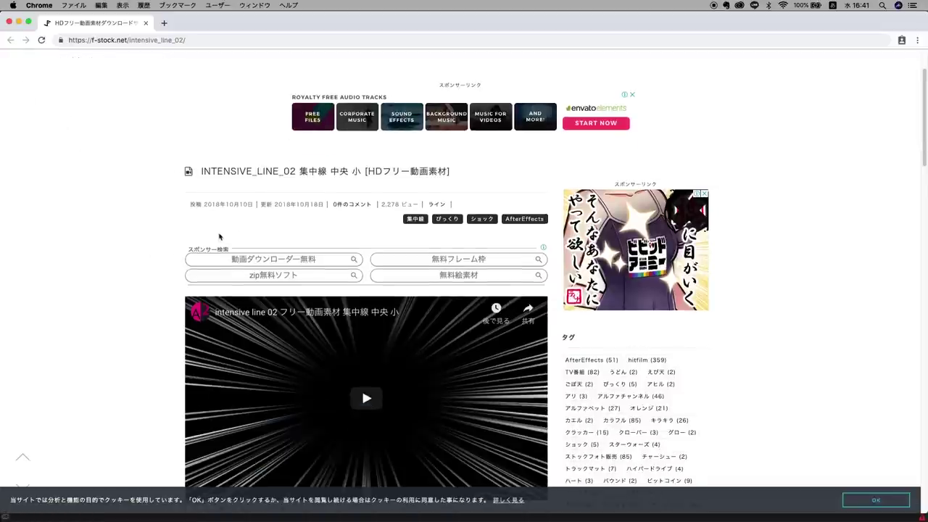
{"action": "scroll", "coordinate": [271, 226], "scroll_direction": "down", "scroll_amount": 1}
{"action": "scroll", "coordinate": [279, 221], "scroll_direction": "down", "scroll_amount": 1}
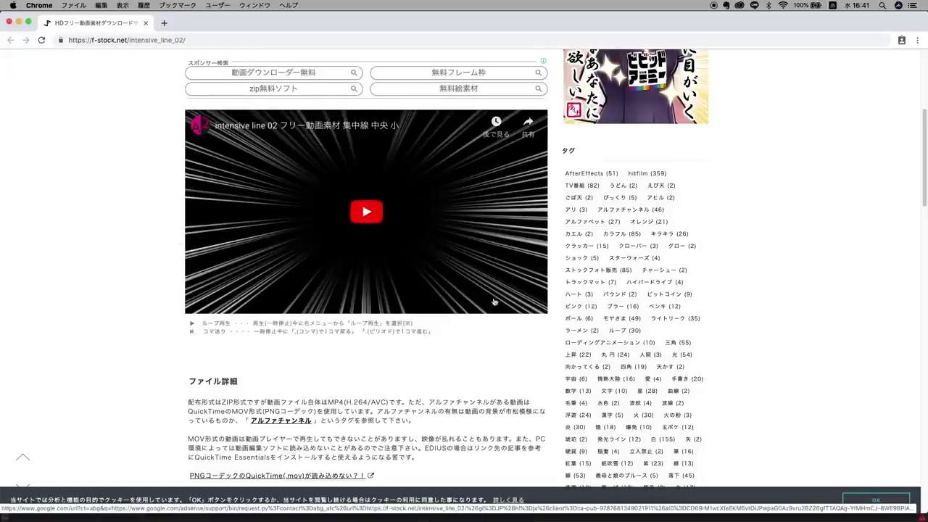
{"action": "scroll", "coordinate": [166, 294], "scroll_direction": "down", "scroll_amount": 1}
{"action": "scroll", "coordinate": [154, 281], "scroll_direction": "down", "scroll_amount": 1}
{"action": "scroll", "coordinate": [155, 281], "scroll_direction": "down", "scroll_amount": 1}
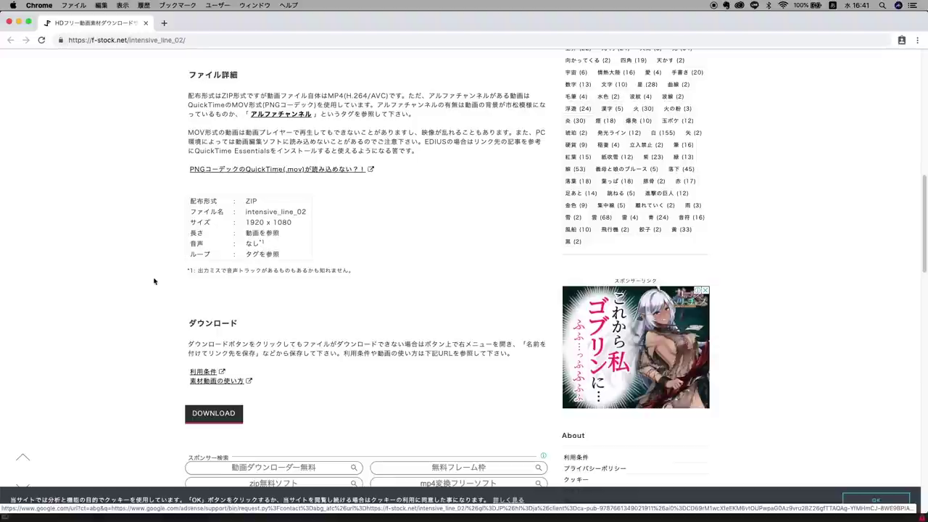
{"action": "left_click", "coordinate": [216, 421]}
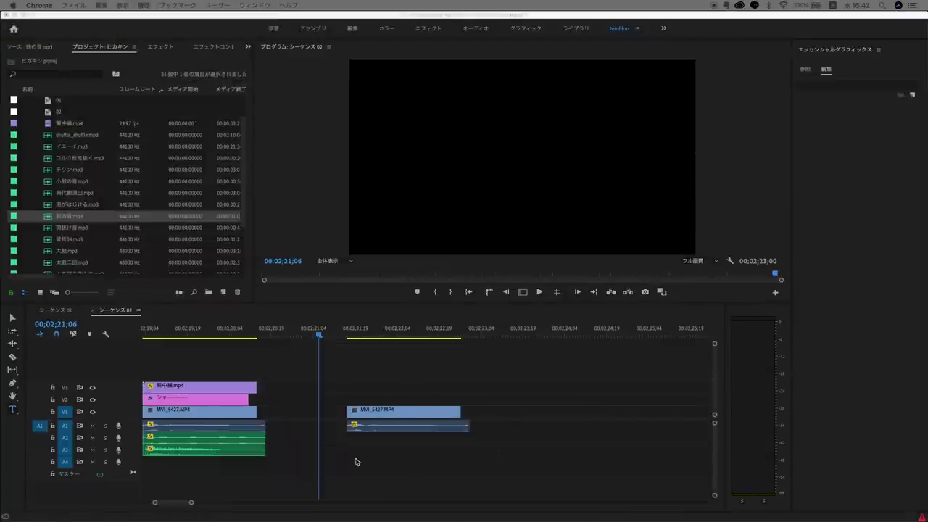
Undo an accidental move of the old speed-line clip onto V2 near 02;24.
{"action": "left_click_drag", "start_coordinate": [212, 390], "coordinate": [587, 403]}
{"action": "left_click", "coordinate": [570, 332]}
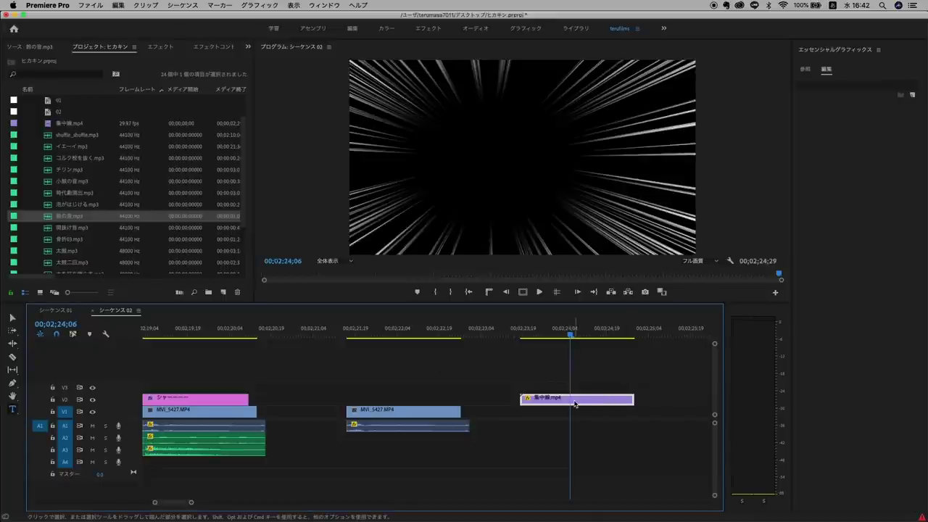
{"action": "key", "text": "super+z"}
Place 集中線.mp4 on V2 above the footage copy, aligned to its 02;22;00 start.
{"action": "left_click", "coordinate": [69, 128]}
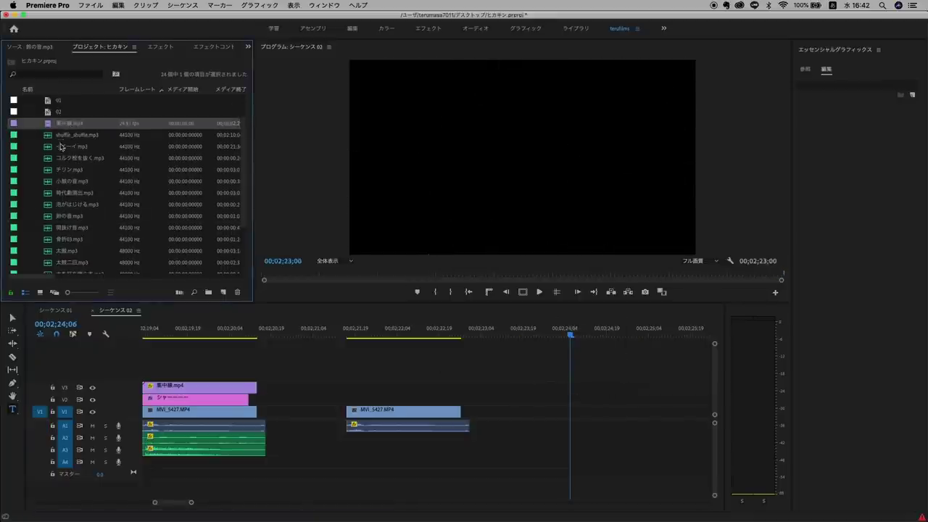
{"action": "left_click_drag", "start_coordinate": [63, 123], "coordinate": [349, 398]}
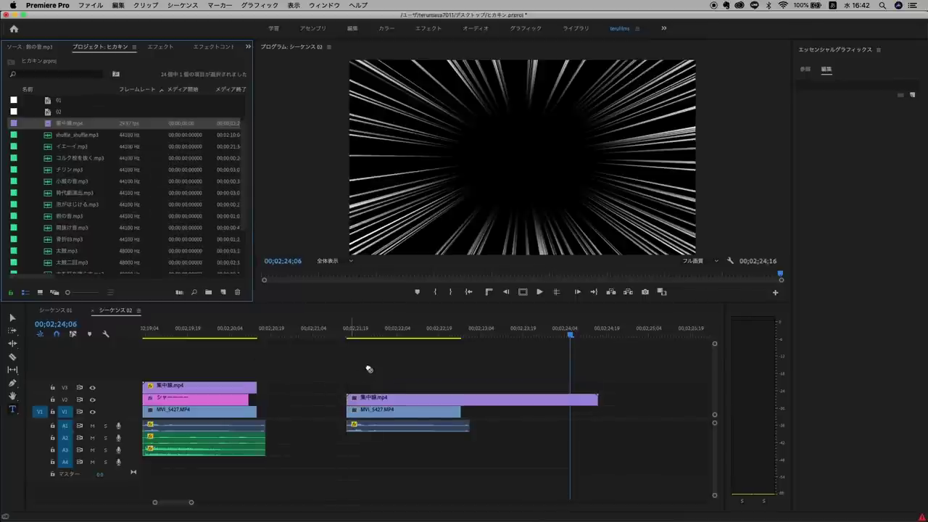
{"action": "left_click", "coordinate": [385, 330]}
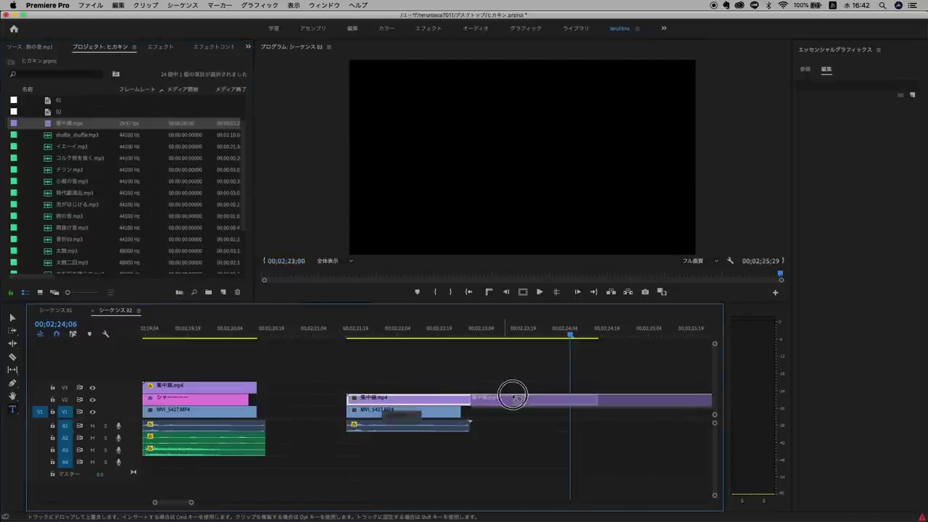
{"action": "left_click_drag", "start_coordinate": [513, 399], "coordinate": [385, 404]}
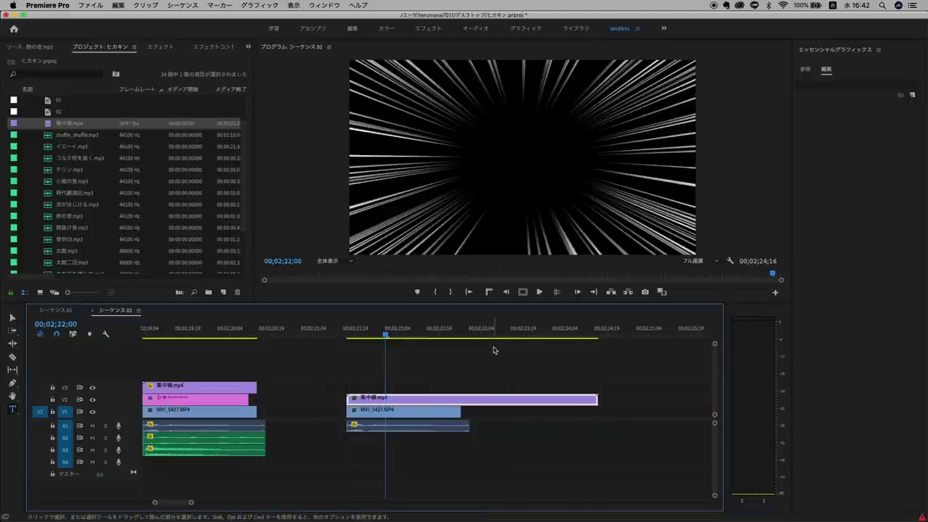
{"action": "left_click", "coordinate": [449, 344]}
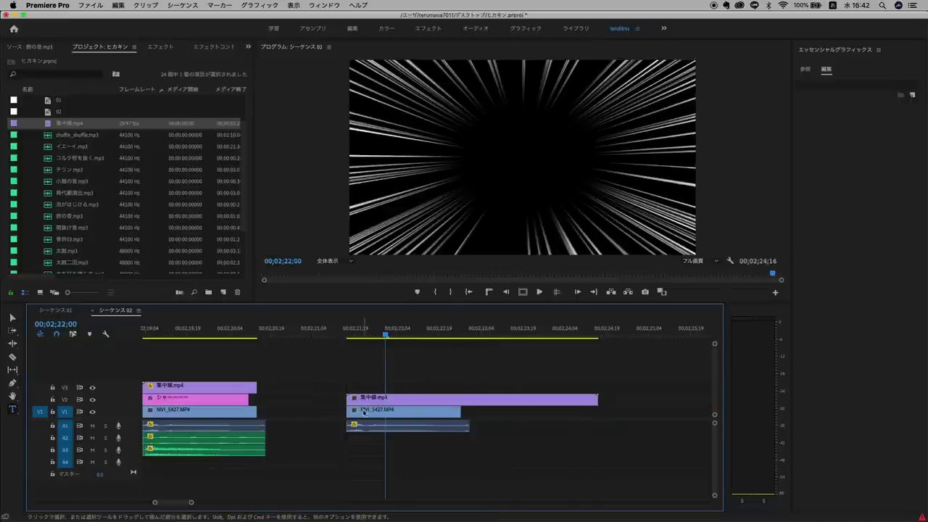
{"action": "left_click", "coordinate": [418, 402]}
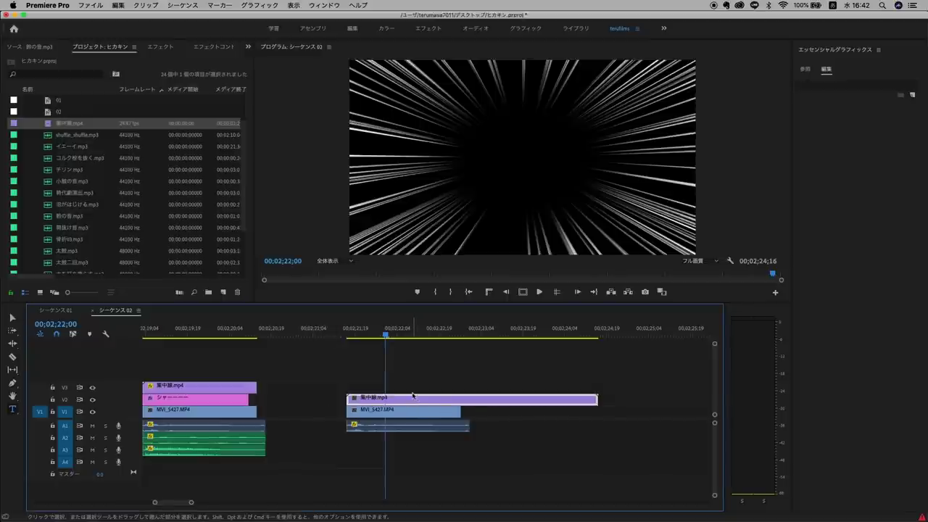
{"action": "left_click", "coordinate": [210, 45]}
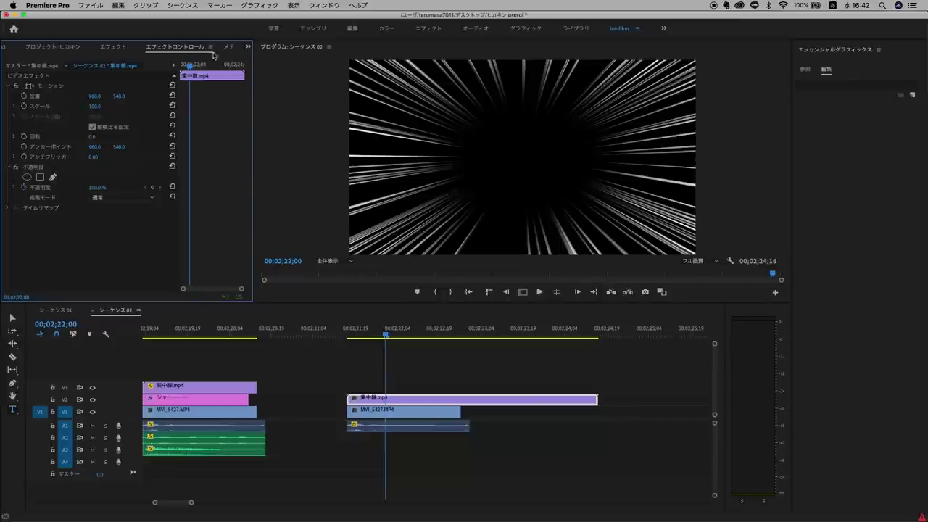
Set the speed-line overlay's blend mode to スクリーン (Screen) and play it back.
{"action": "left_click", "coordinate": [132, 198]}
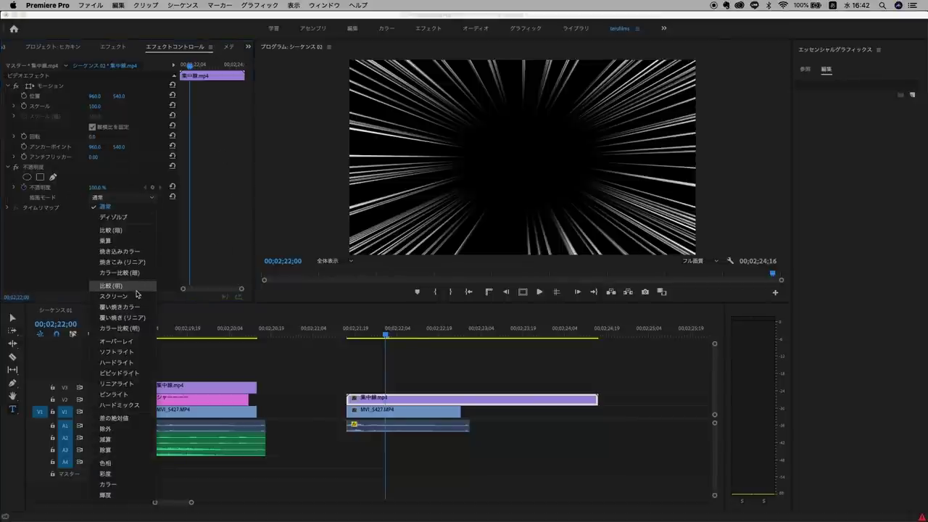
{"action": "left_click", "coordinate": [114, 296]}
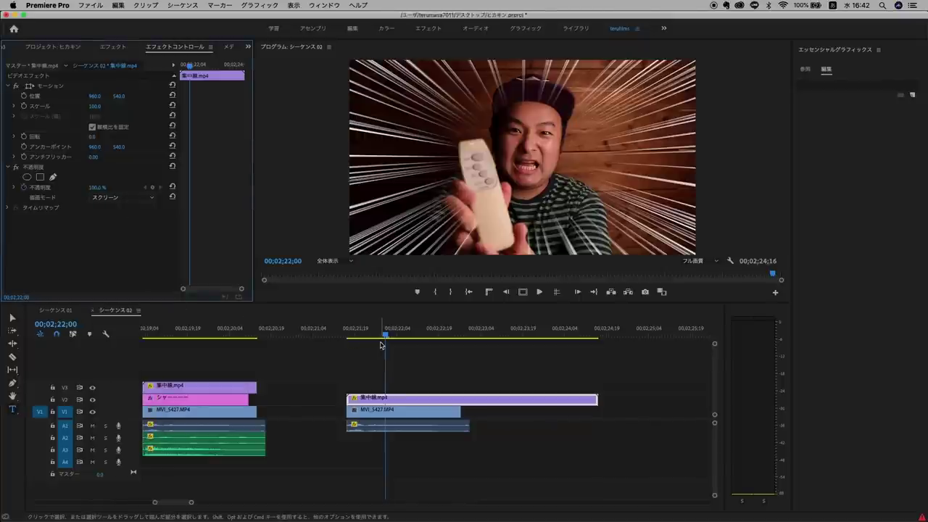
{"action": "left_click", "coordinate": [341, 330]}
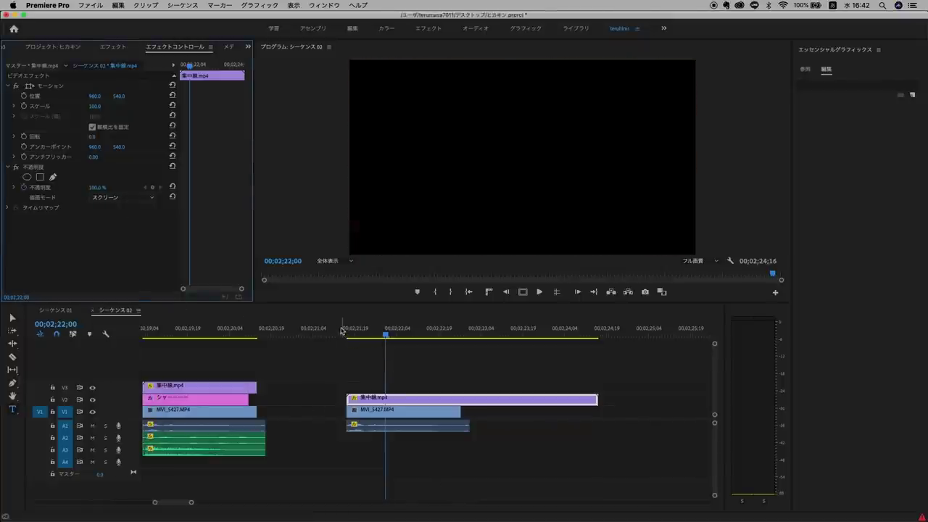
{"action": "left_click", "coordinate": [368, 362]}
{"action": "key", "text": "space"}
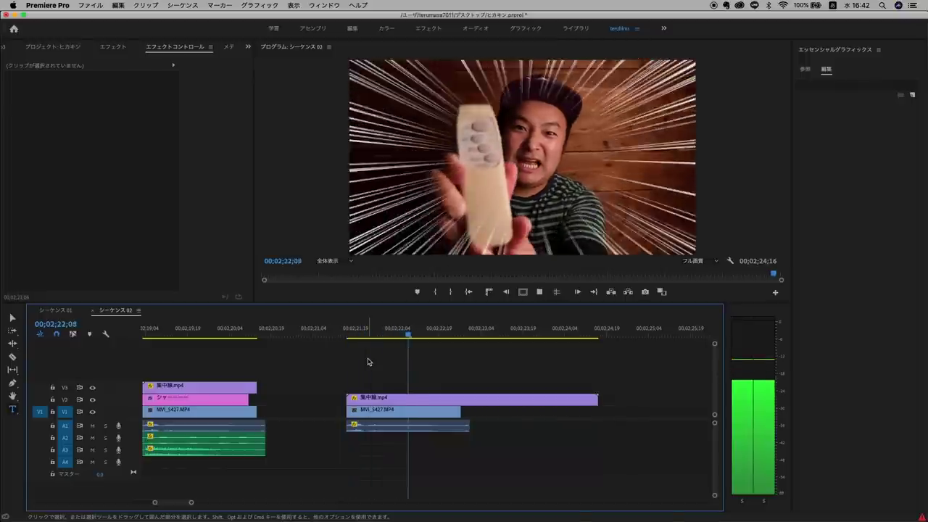
Reselect the speed-line clip on V2 and adjust its Motion, scaling the overlay to 166.
{"action": "left_click", "coordinate": [357, 332]}
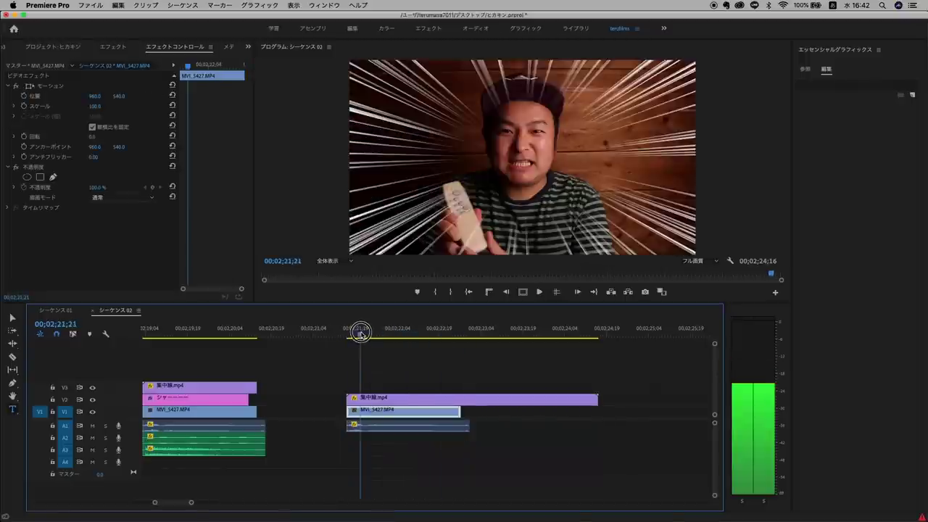
{"action": "left_click", "coordinate": [396, 361]}
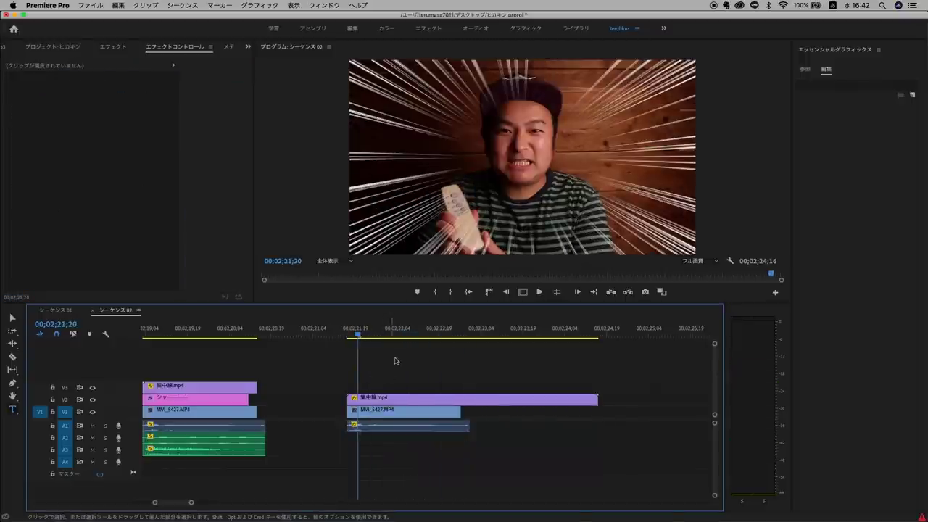
{"action": "left_click", "coordinate": [389, 404]}
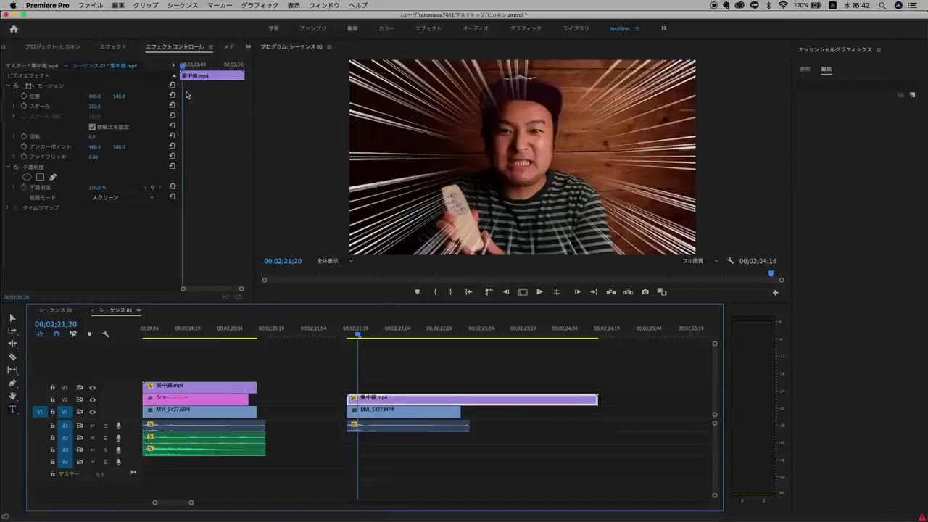
{"action": "mouse_move", "coordinate": [92, 97]}
{"action": "left_mouse_down"}
{"action": "mouse_move", "coordinate": [15, 97]}
{"action": "mouse_move", "coordinate": [142, 105]}
{"action": "left_mouse_up"}
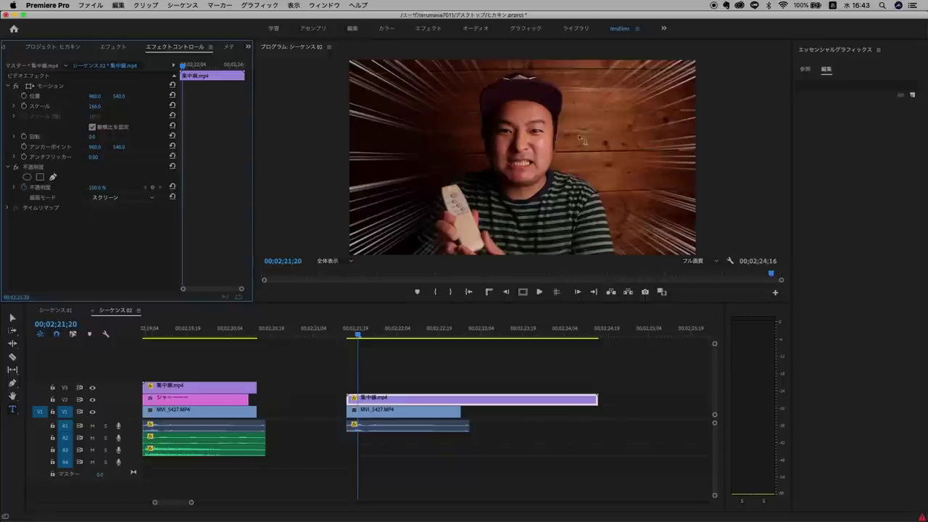
Experiment with the overlay's scale, then enter 100 as its Scale.
{"action": "left_click_drag", "start_coordinate": [94, 105], "coordinate": [33, 106]}
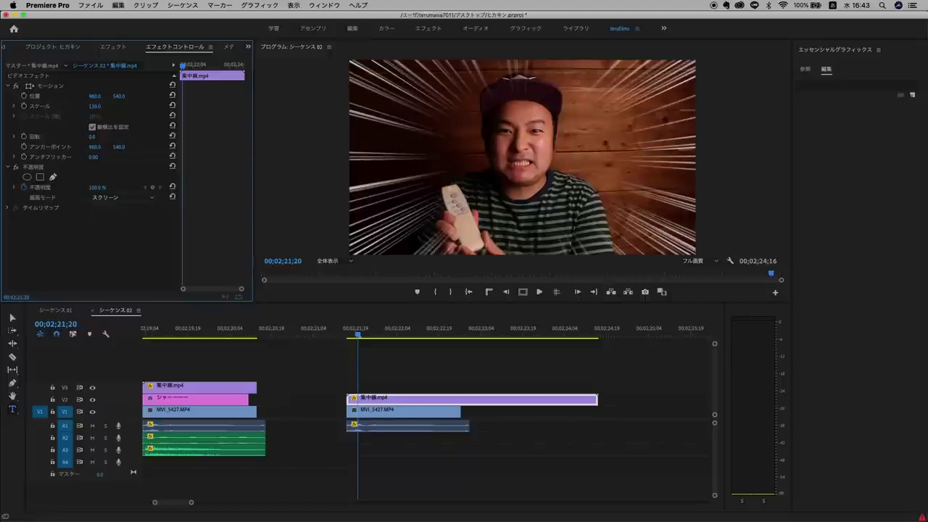
{"action": "mouse_move", "coordinate": [93, 106]}
{"action": "left_mouse_down"}
{"action": "mouse_move", "coordinate": [155, 106]}
{"action": "mouse_move", "coordinate": [99, 107]}
{"action": "left_mouse_up"}
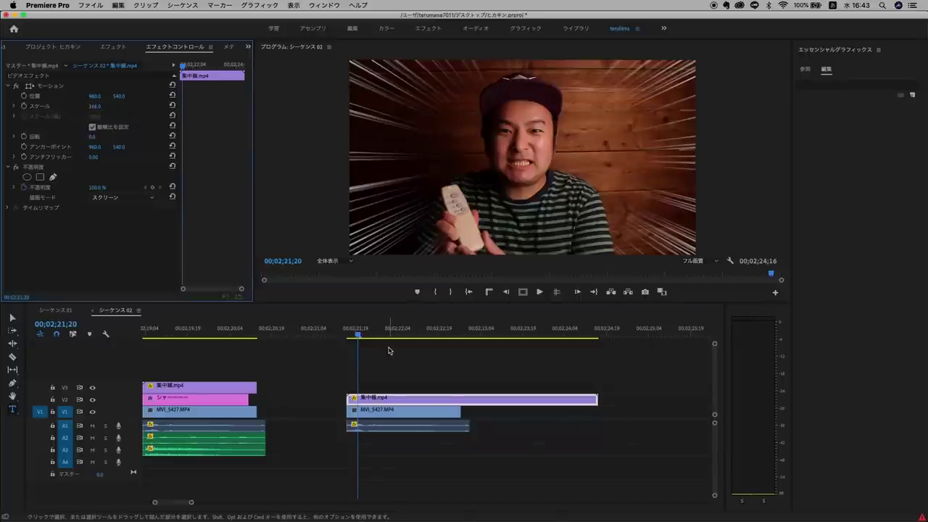
{"action": "key", "text": "space"}
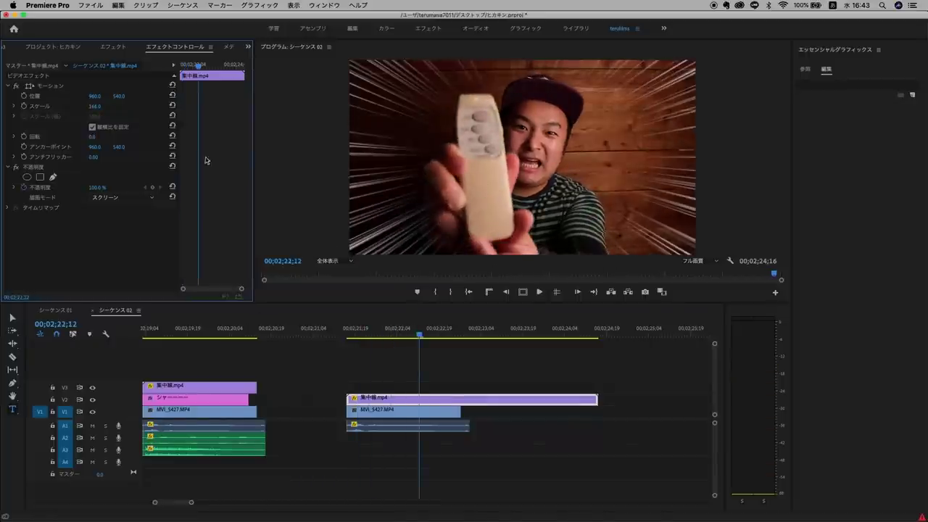
{"action": "left_click", "coordinate": [97, 106]}
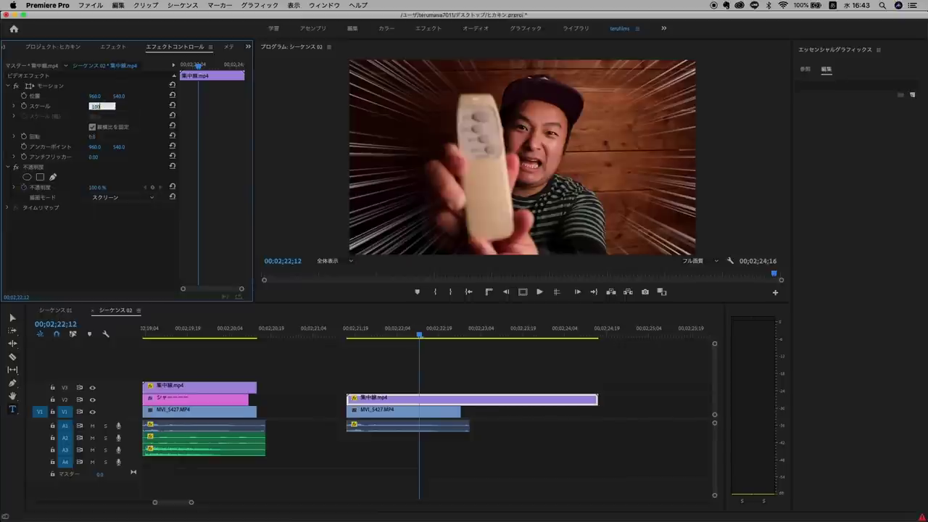
{"action": "key", "text": "Return"}
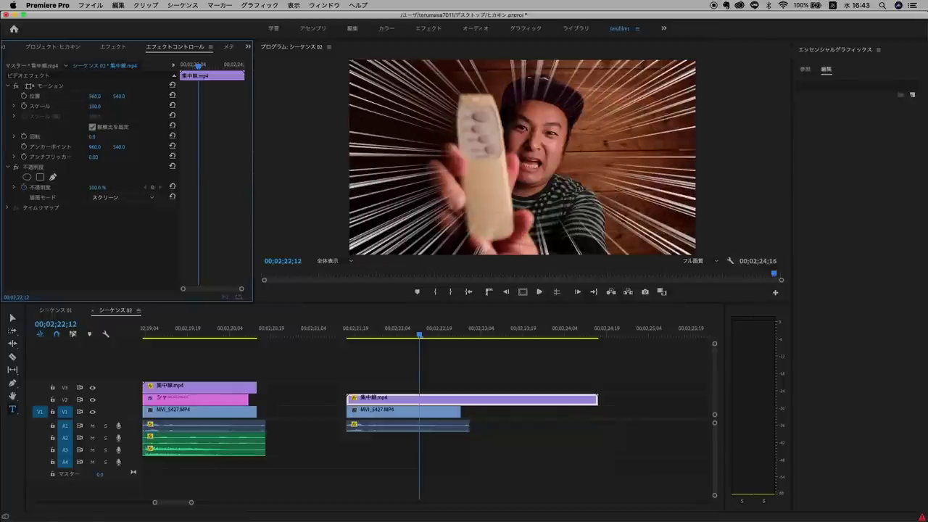
Move the overlay to Position X 813, scale it to 137, and start trimming its end.
{"action": "mouse_move", "coordinate": [94, 96]}
{"action": "left_mouse_down"}
{"action": "mouse_move", "coordinate": [44, 96]}
{"action": "mouse_move", "coordinate": [126, 96]}
{"action": "mouse_move", "coordinate": [83, 96]}
{"action": "left_mouse_up"}
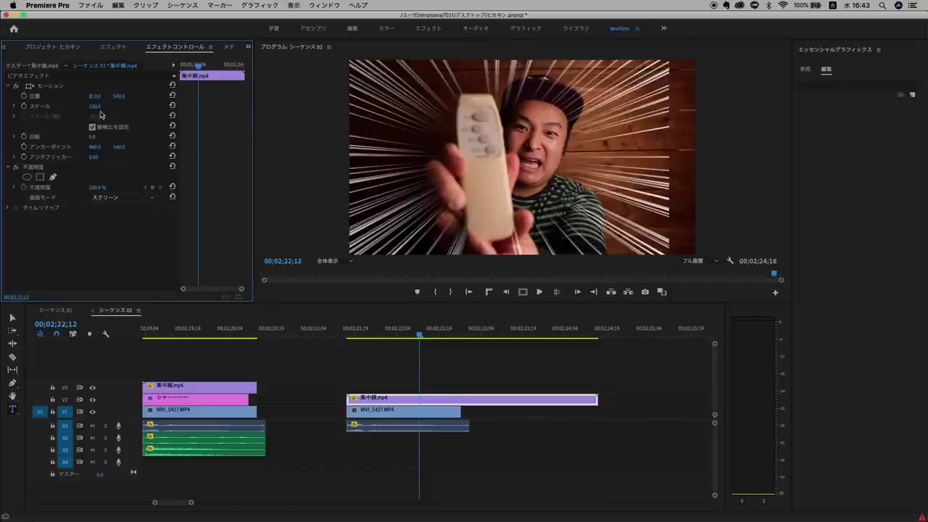
{"action": "left_click_drag", "start_coordinate": [94, 106], "coordinate": [114, 105]}
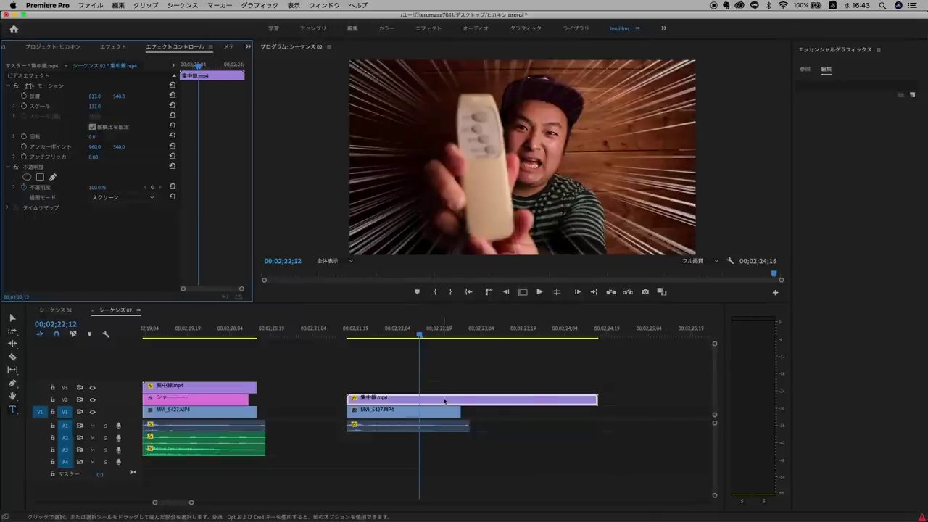
{"action": "left_click_drag", "start_coordinate": [596, 400], "coordinate": [461, 408]}
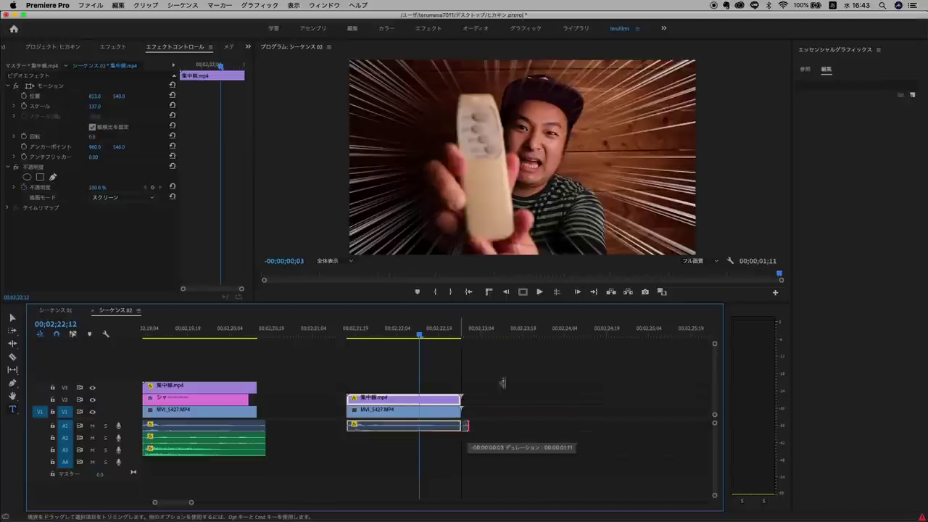
Trim the speed-line clip to end with the MVI_5427 footage copy and play it back.
{"action": "left_click", "coordinate": [479, 366]}
{"action": "left_click", "coordinate": [338, 332]}
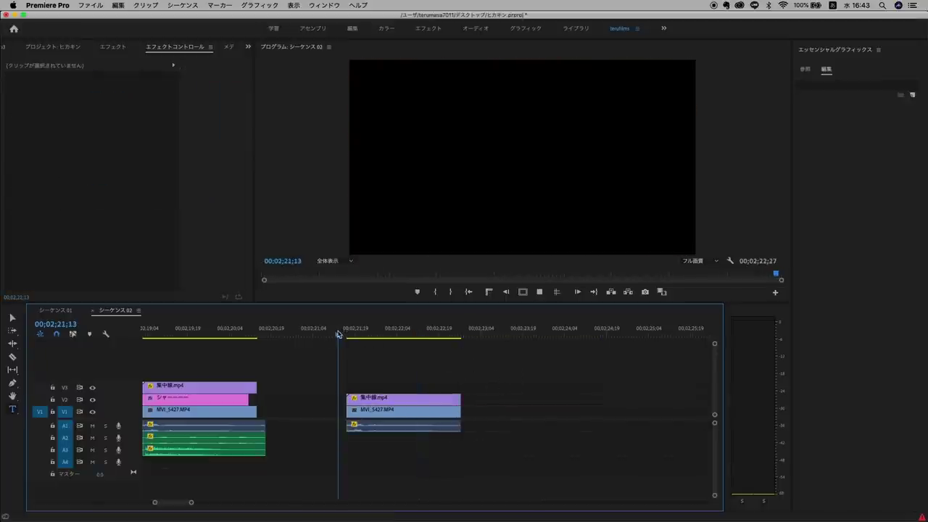
{"action": "key", "text": "space"}
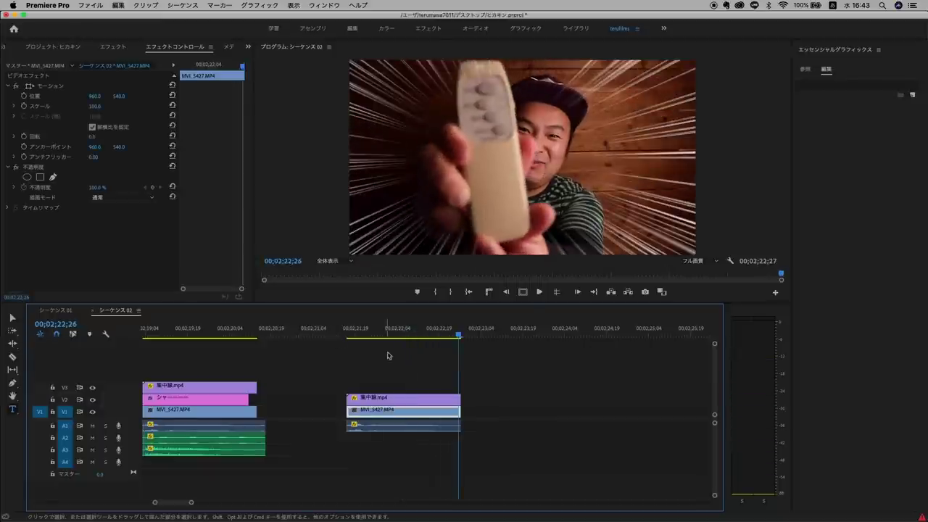
Test a later start for the overlay, undo it, and select the 時代劇演出.mp3 clip.
{"action": "left_click", "coordinate": [385, 332]}
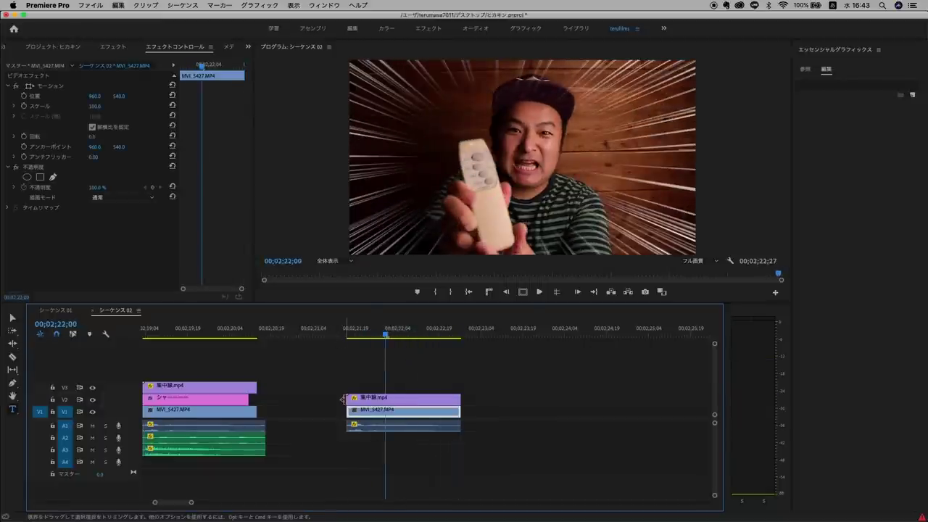
{"action": "left_click_drag", "start_coordinate": [343, 398], "coordinate": [391, 399]}
{"action": "left_click", "coordinate": [342, 328]}
{"action": "key", "text": "space"}
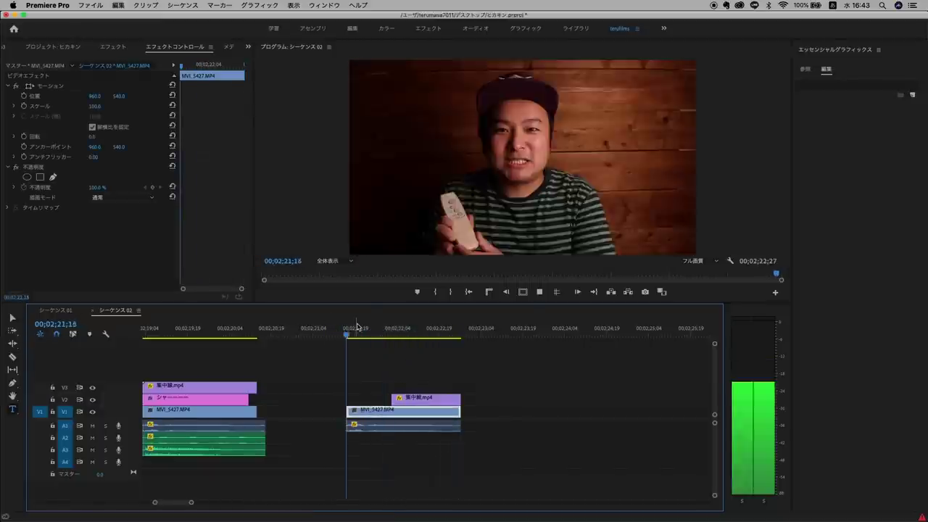
{"action": "key", "text": "space"}
{"action": "key", "text": "super+z"}
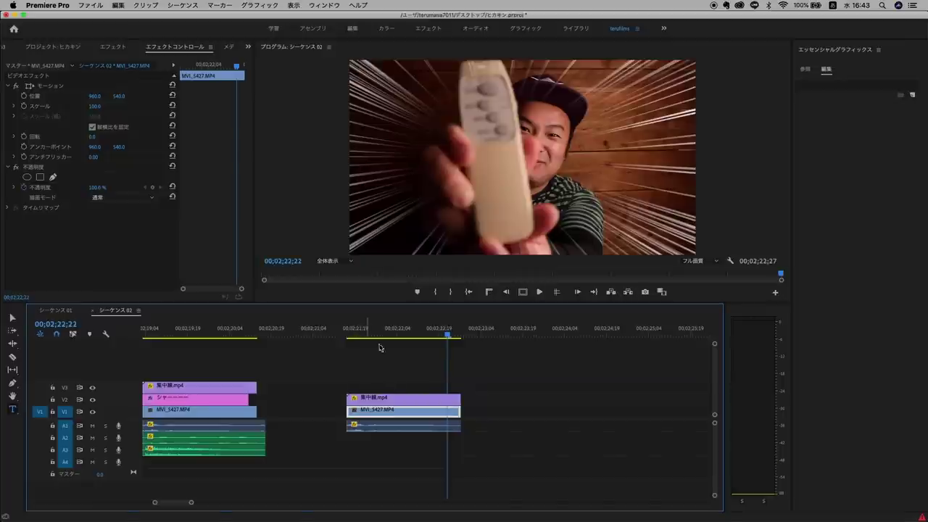
{"action": "left_click", "coordinate": [344, 328]}
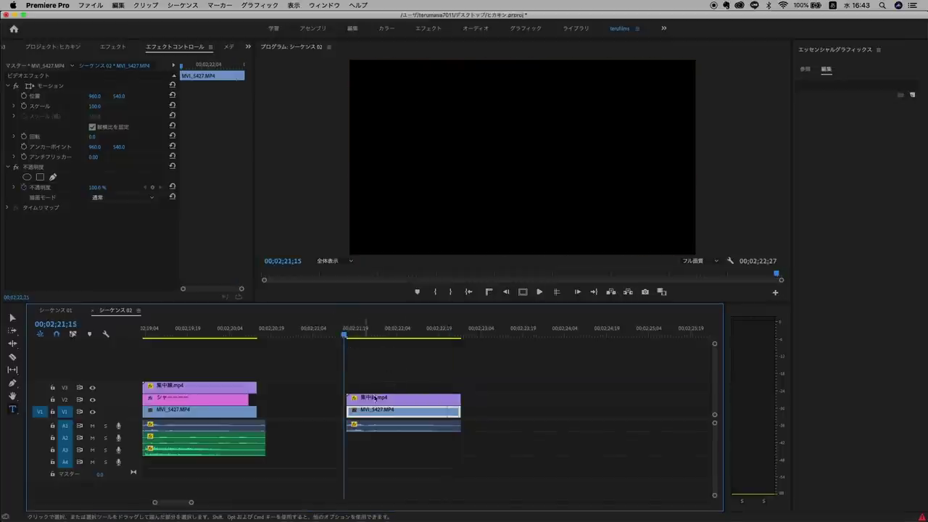
{"action": "key", "text": "minus"}
{"action": "left_click", "coordinate": [261, 450]}
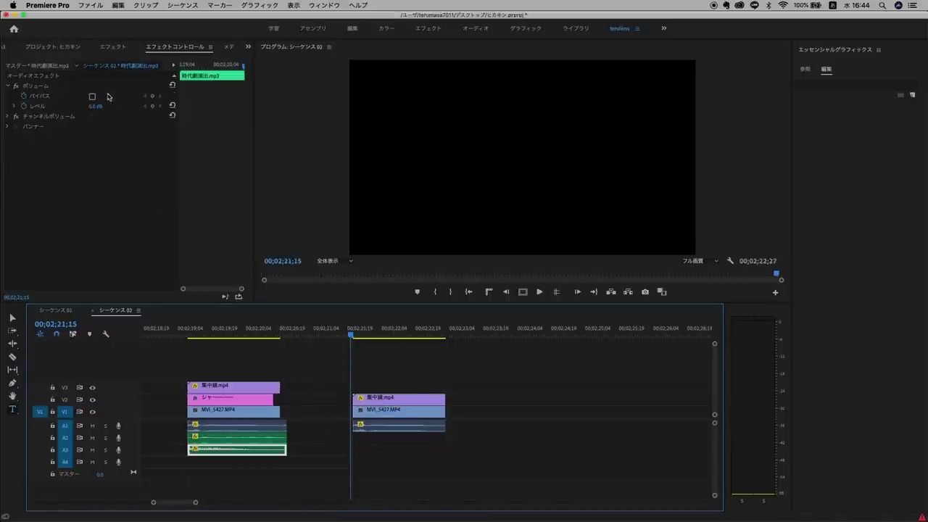
Move the 時代劇演出.mp3 sound effect onto A2 under the remote-thrust shot and play it.
{"action": "left_click", "coordinate": [67, 48]}
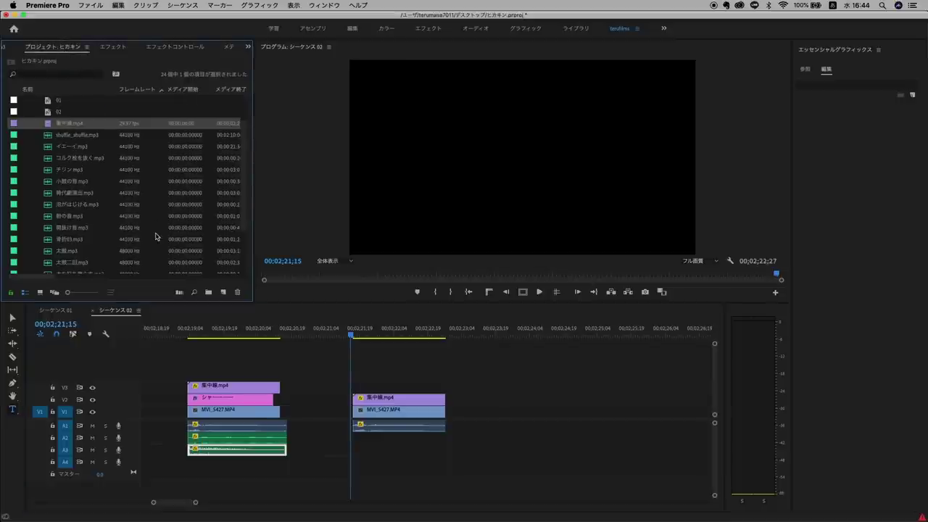
{"action": "mouse_move", "coordinate": [215, 451]}
{"action": "left_mouse_down"}
{"action": "mouse_move", "coordinate": [391, 455]}
{"action": "mouse_move", "coordinate": [392, 444]}
{"action": "left_mouse_up"}
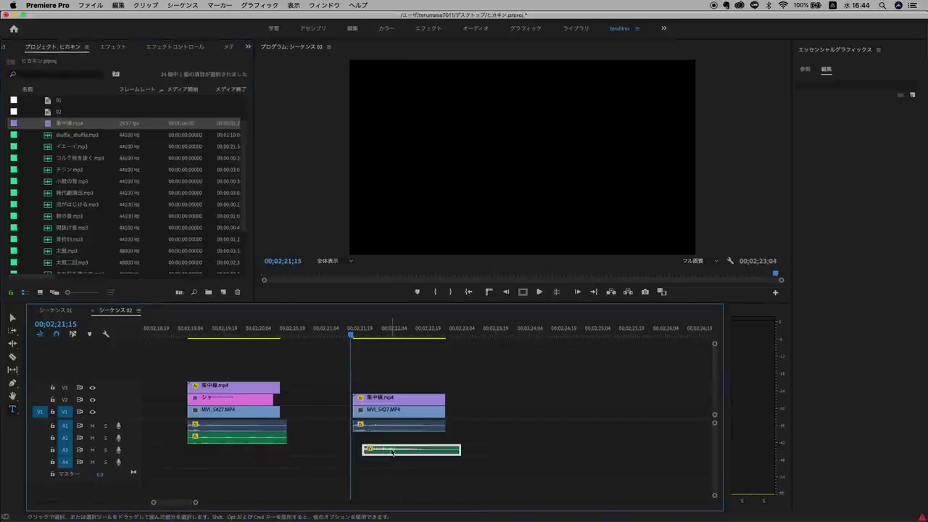
{"action": "left_click_drag", "start_coordinate": [391, 444], "coordinate": [384, 439]}
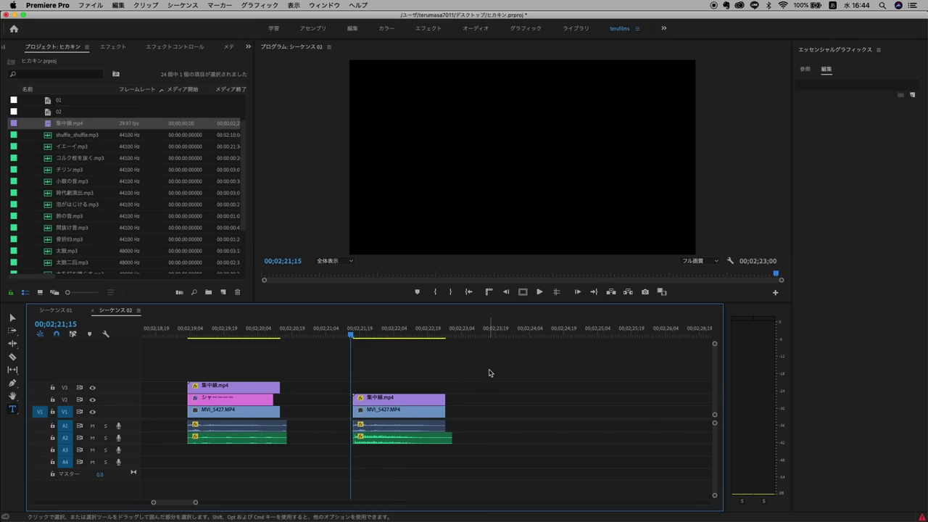
{"action": "key", "text": "space"}
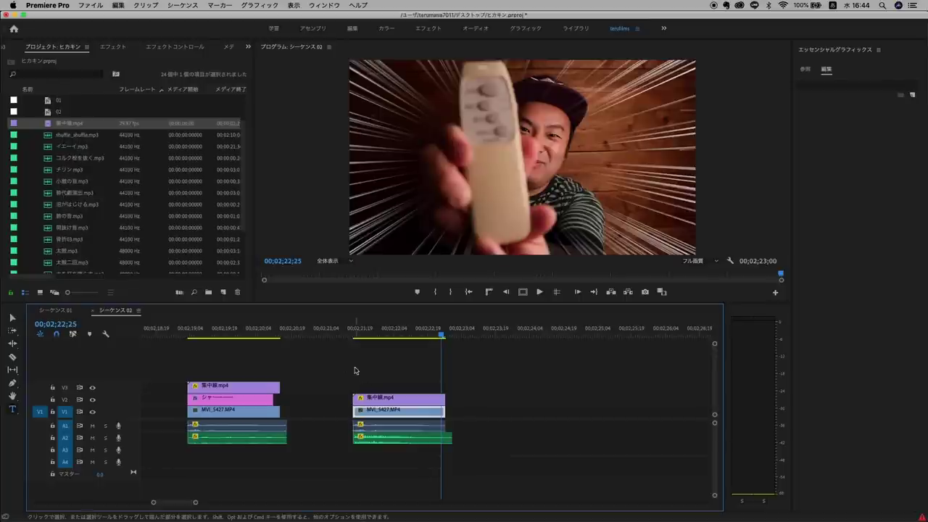
Replay the remote-thrust shot from its start to review the sound with the speed lines.
{"action": "left_click", "coordinate": [352, 332]}
{"action": "key", "text": "space"}
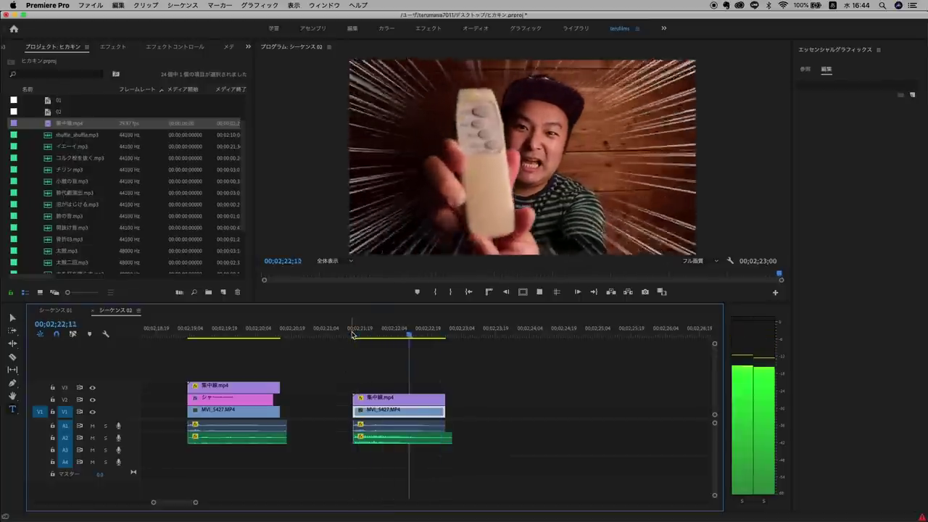
{"action": "key", "text": "space"}
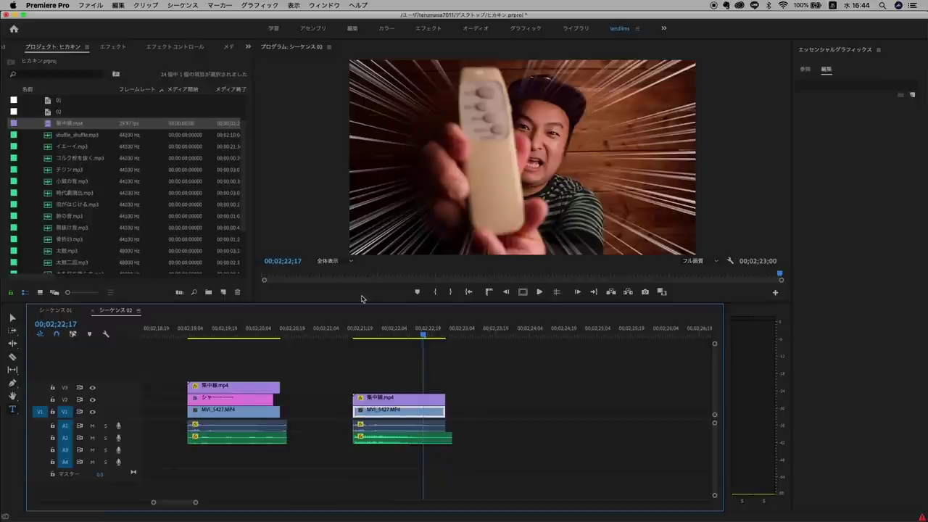
{"action": "left_click", "coordinate": [399, 365]}
{"action": "left_click", "coordinate": [346, 332]}
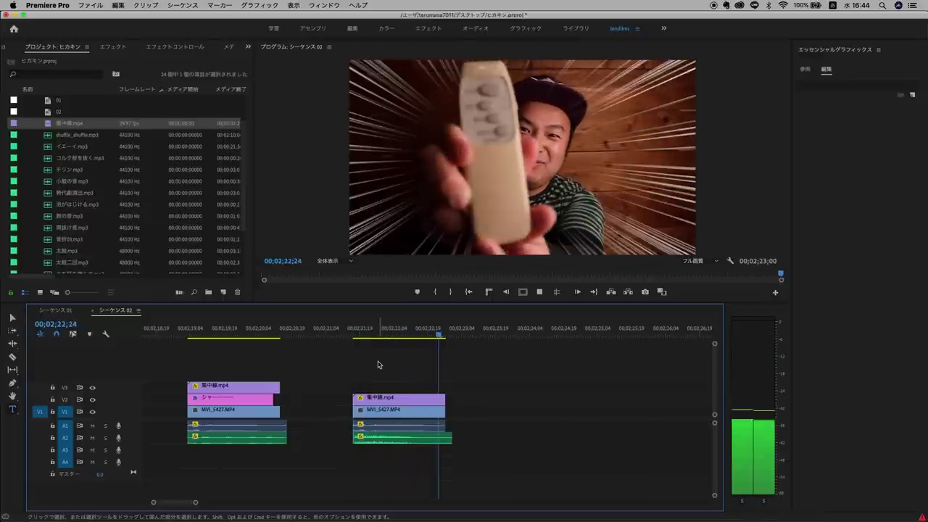
{"action": "key", "text": "space"}
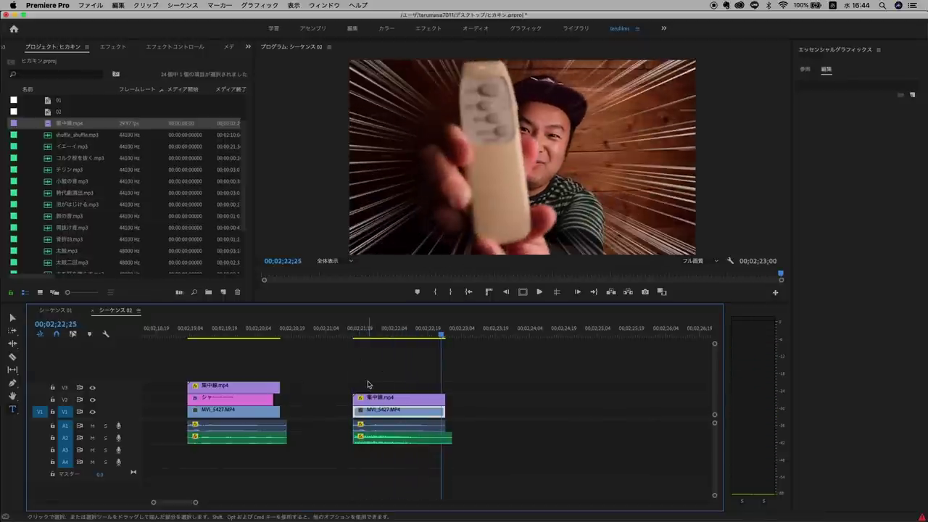
{"action": "left_click", "coordinate": [56, 311]}
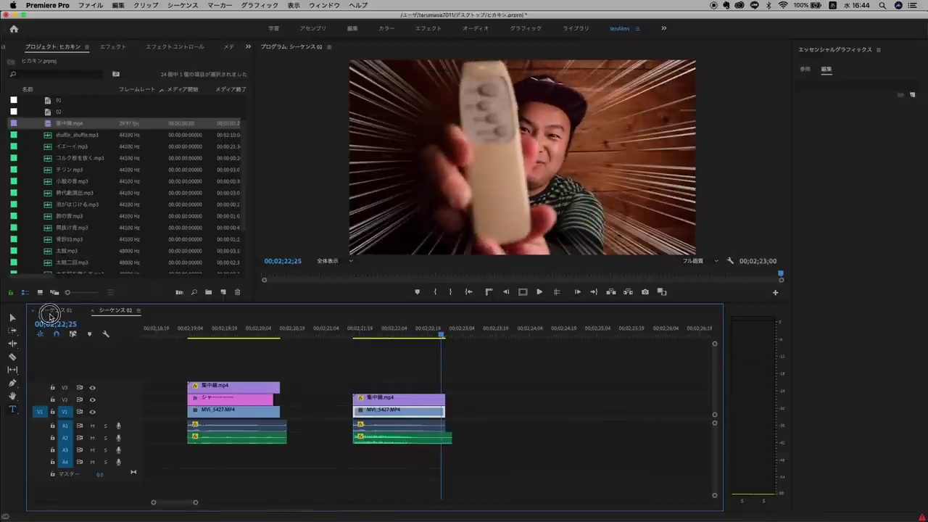
Zoom the シーケンス 01 timeline out to fit and bring the playhead to its start.
{"action": "key", "text": "minus"}
{"action": "key", "text": "minus"}
{"action": "key", "text": "minus"}
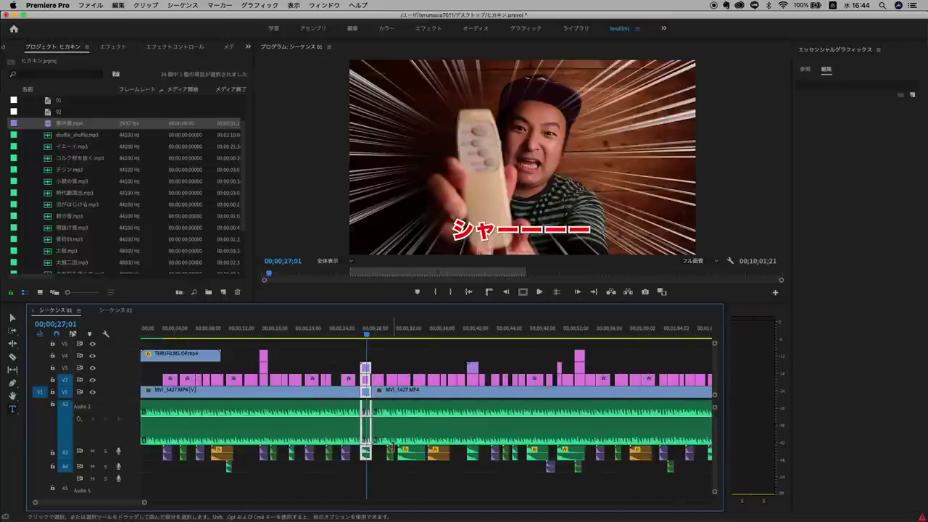
{"action": "key", "text": "minus"}
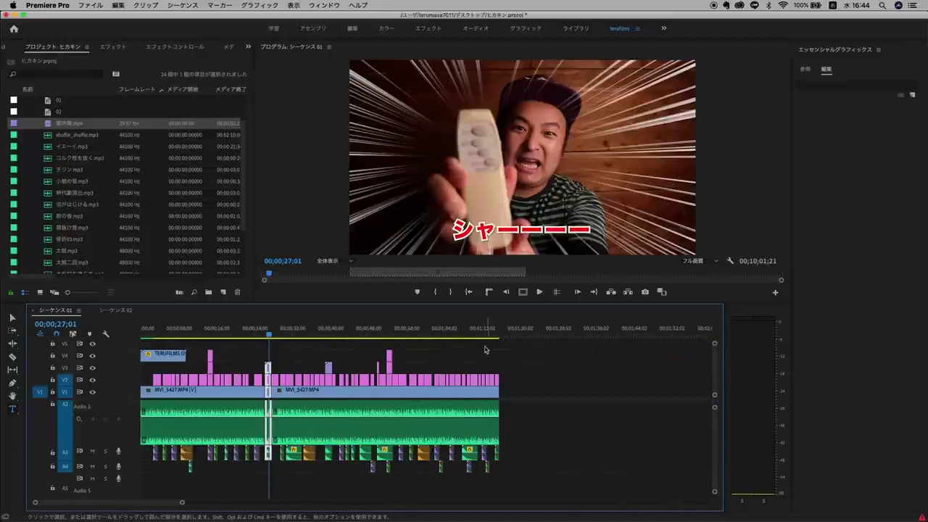
{"action": "left_click_drag", "start_coordinate": [280, 324], "coordinate": [144, 330]}
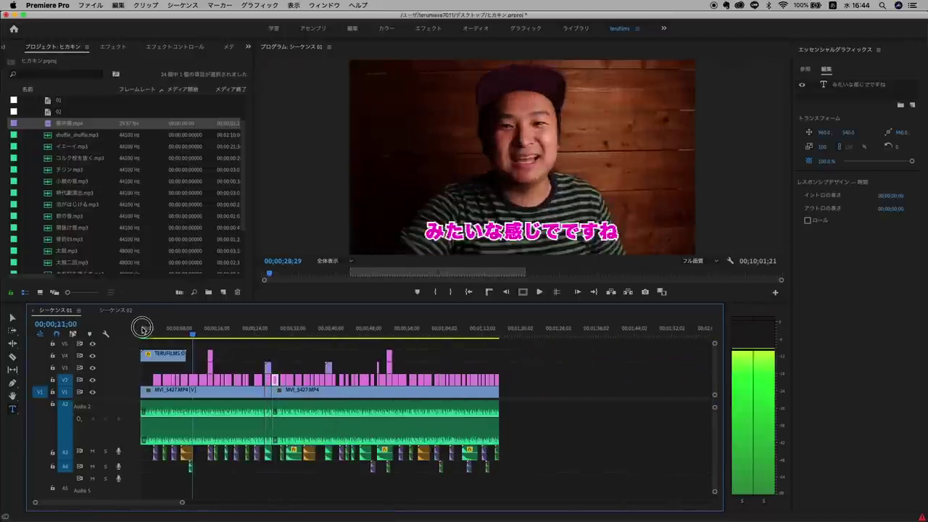